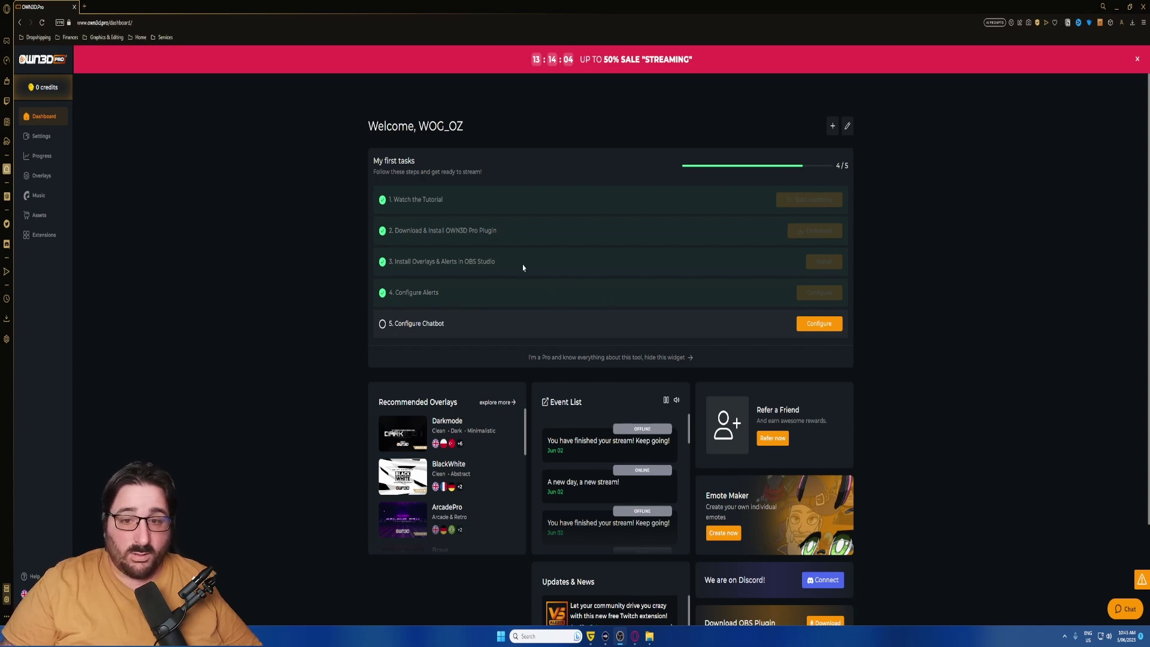
Look over the dashboard's task list, the widgets offered in the Add Widget dialog, and the Updates & News section.
scroll(522, 268, "down", 2)
scroll(742, 246, "up", 2)
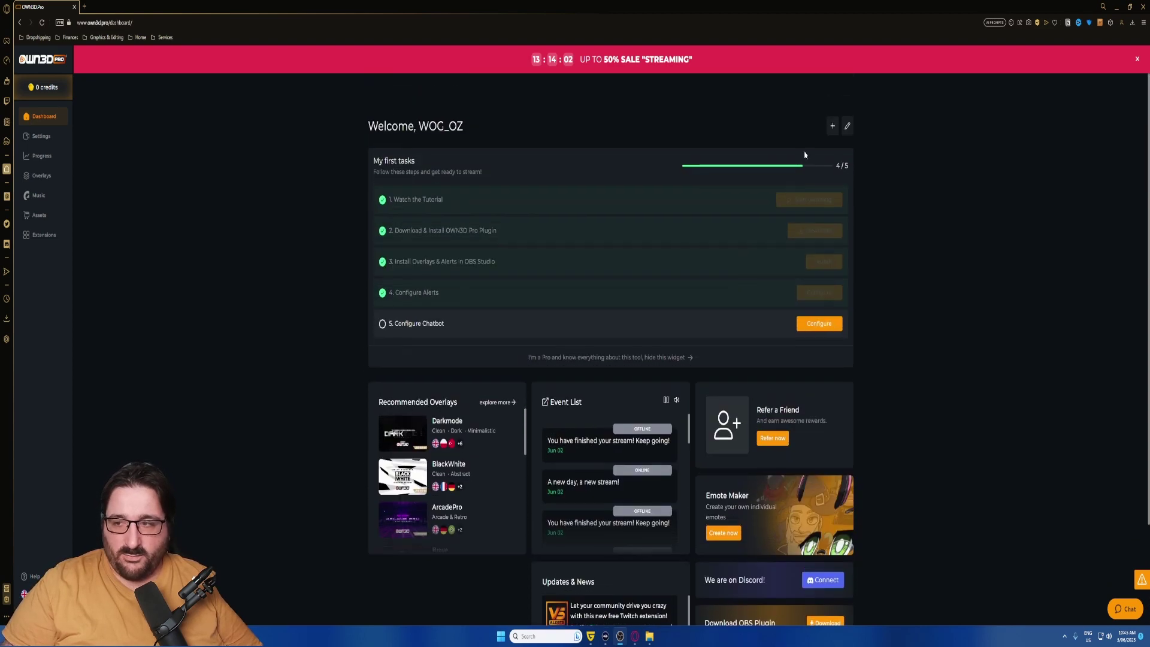
left_click(833, 126)
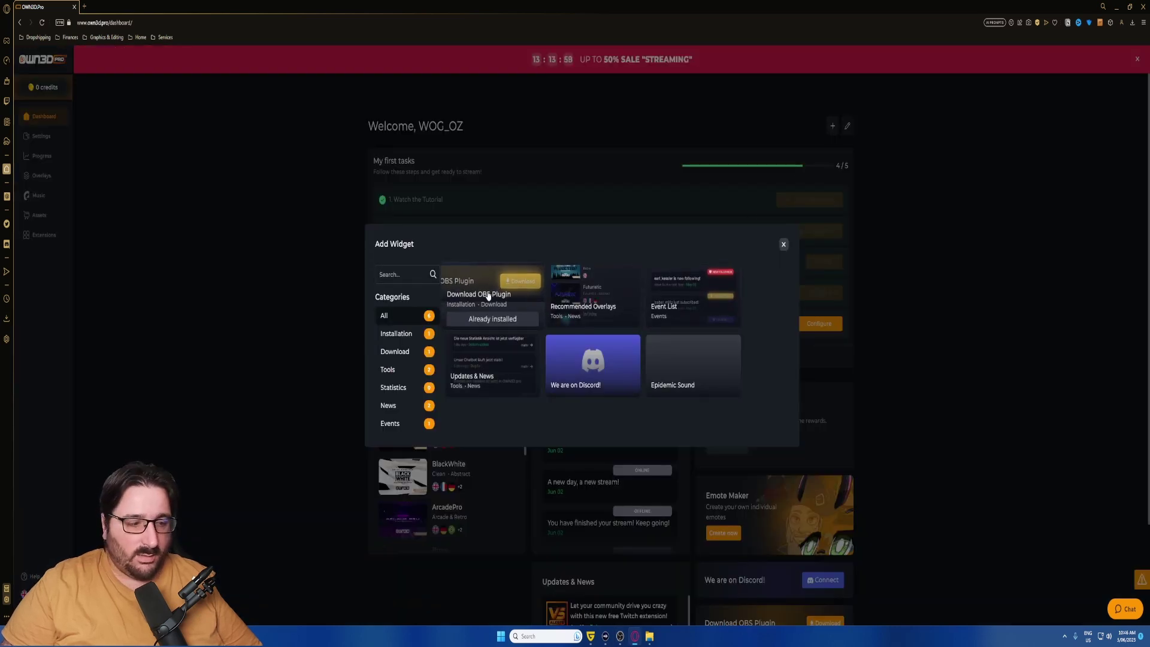
left_click(783, 244)
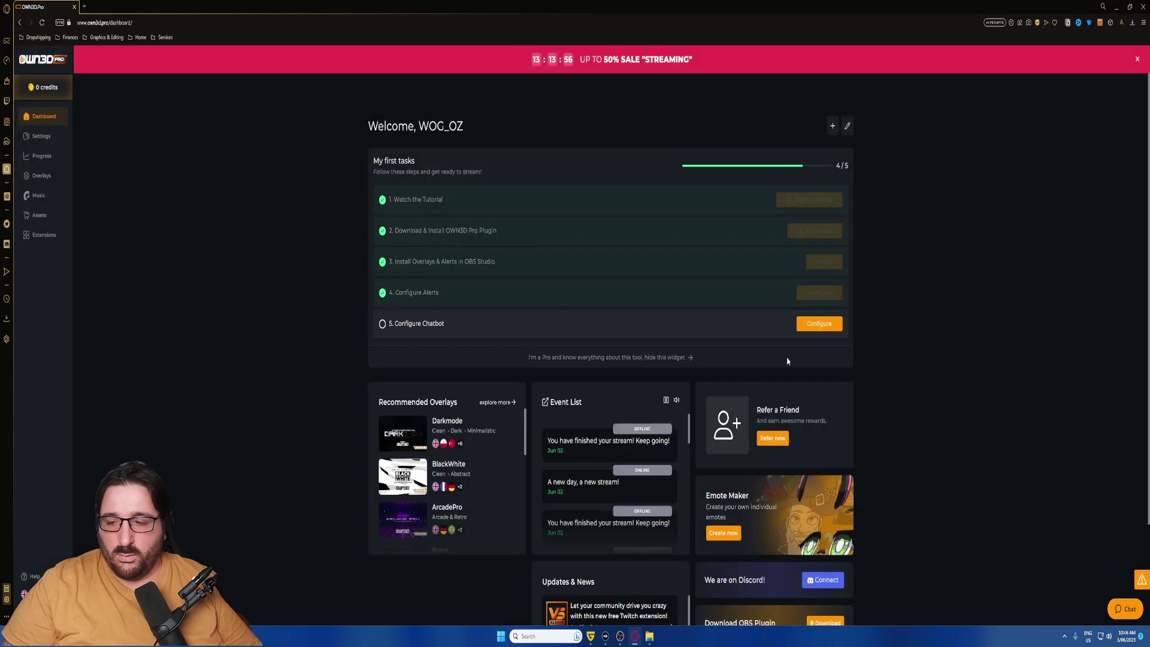
scroll(787, 368, "down", 2)
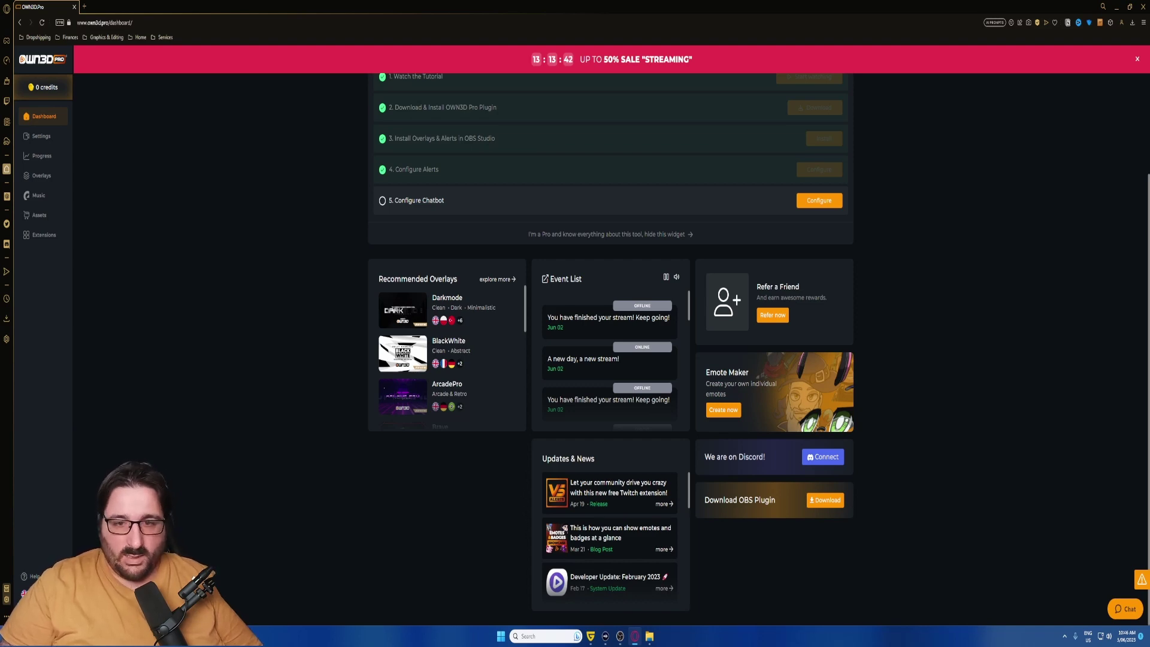
scroll(311, 249, "up", 3)
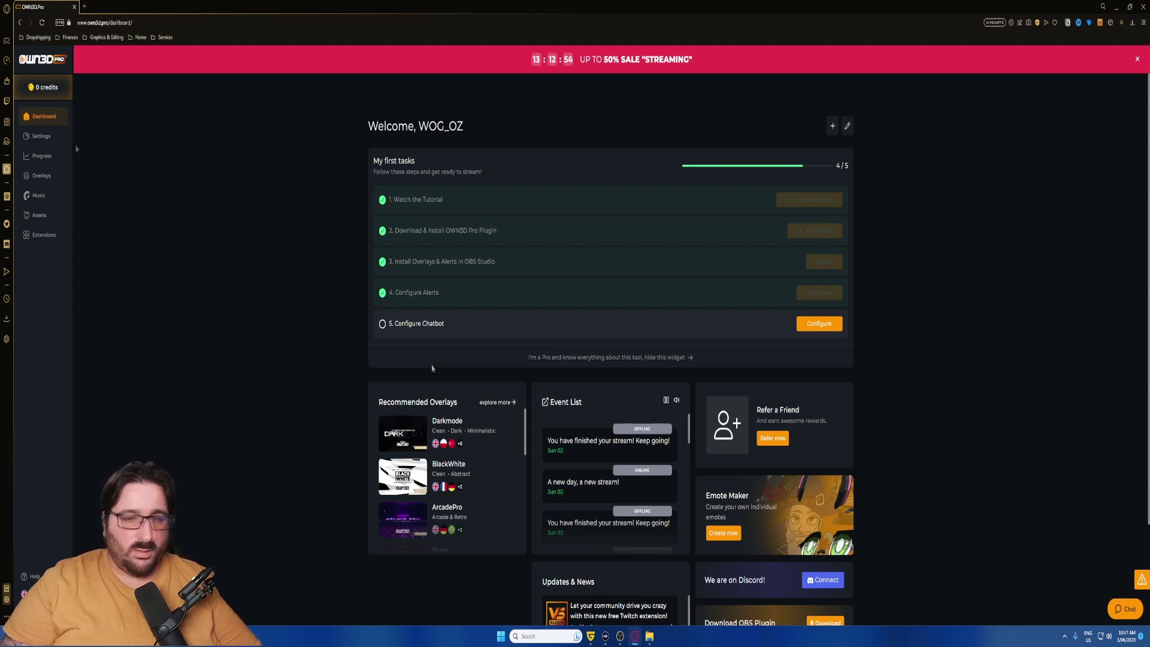
Open the settings to view the alerts in My first alert set and the Chatbot and Tools options.
left_click(35, 137)
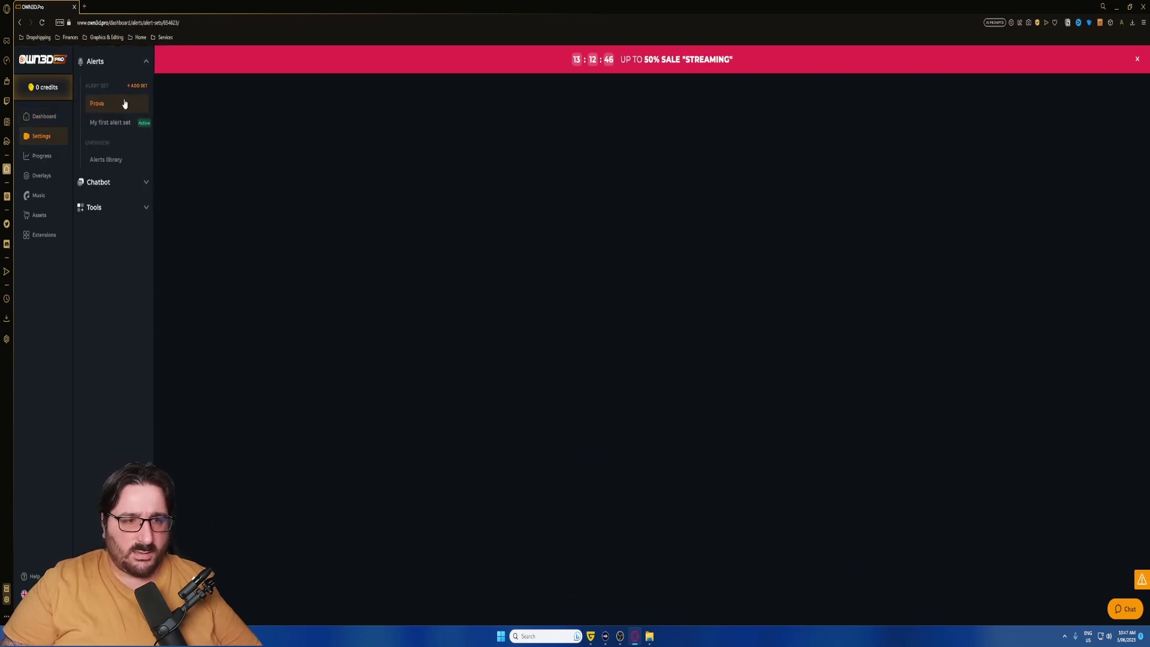
left_click(114, 125)
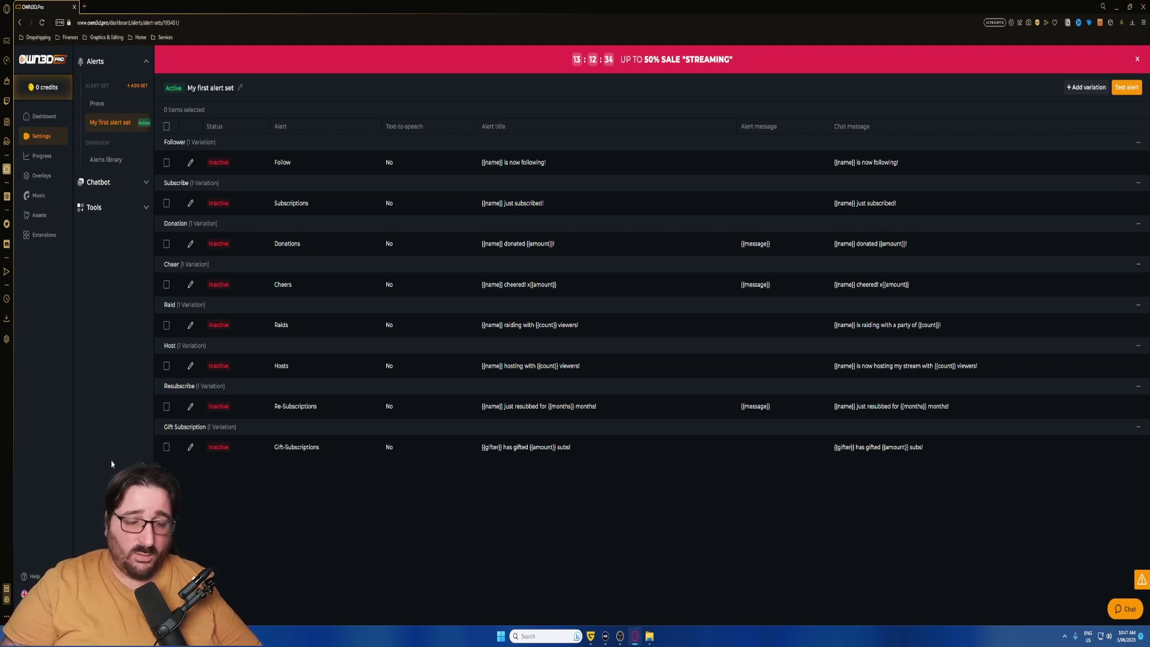
left_click(99, 183)
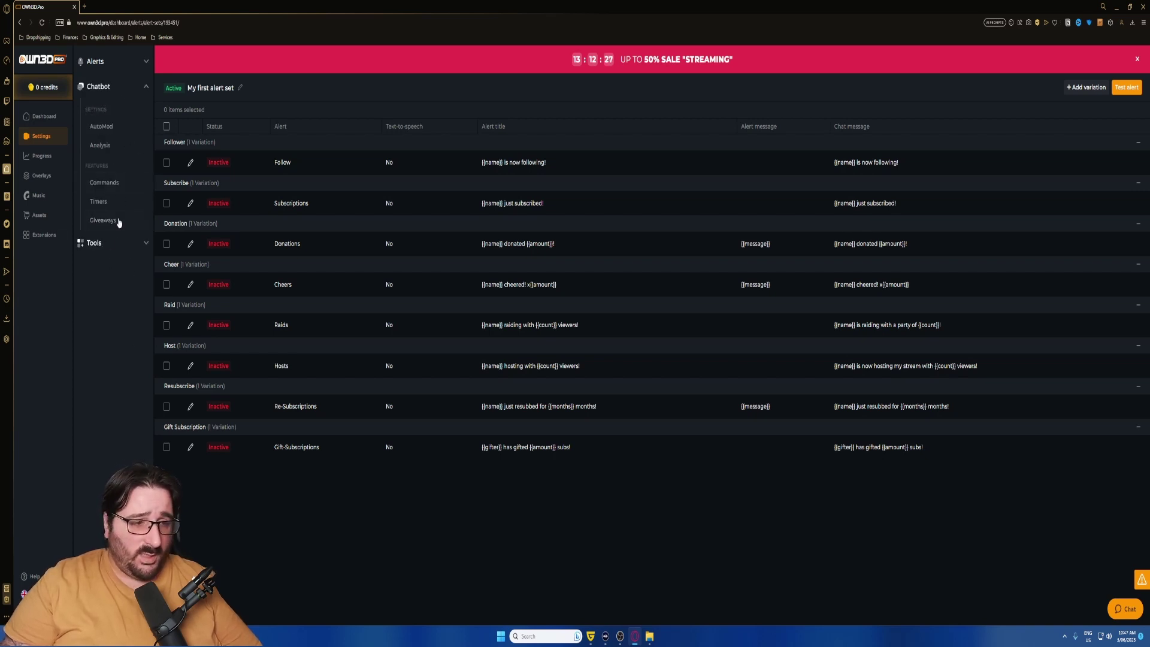
left_click(109, 244)
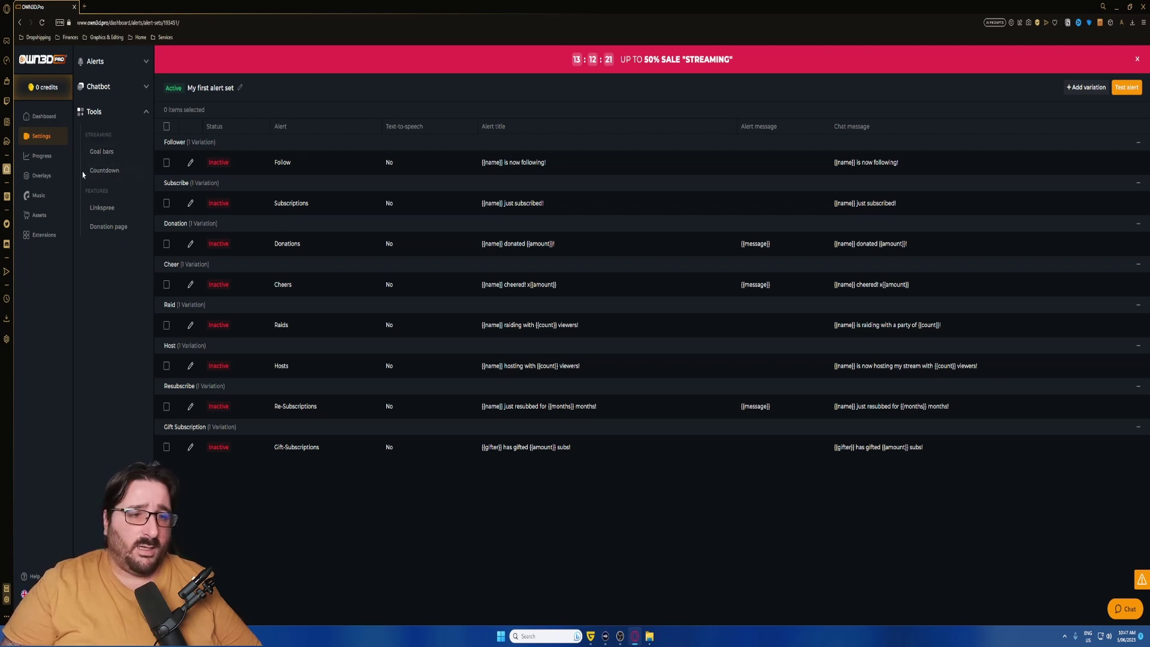
Open the Linkspree tool and review its list of links and the link page preview.
left_click(102, 209)
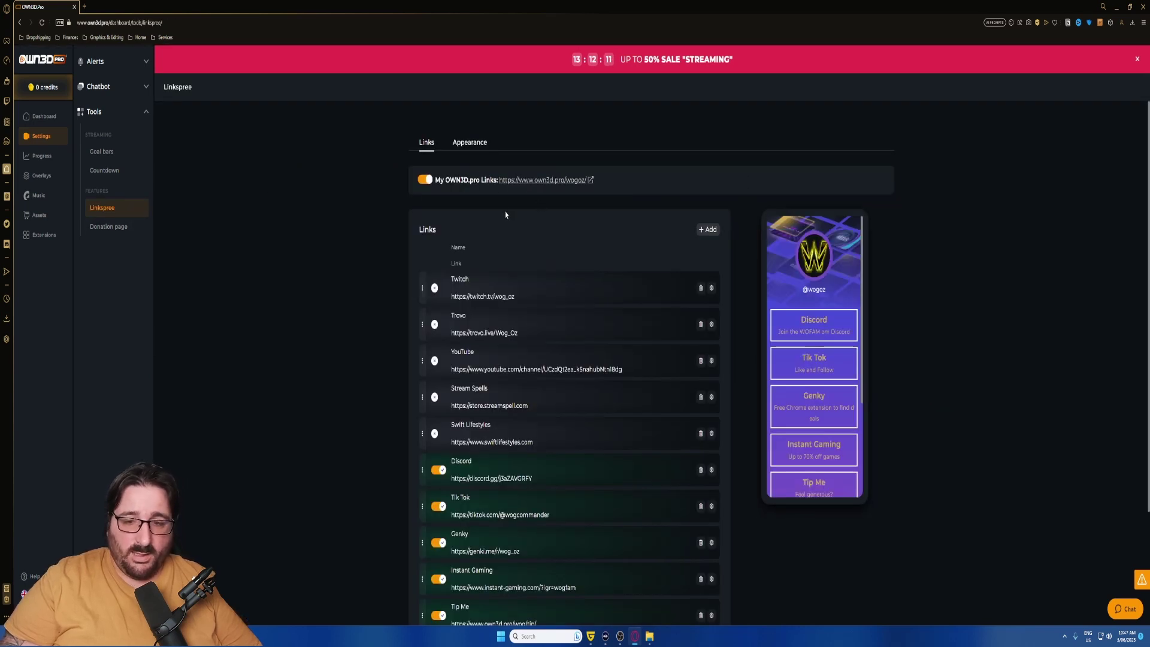
scroll(400, 329, "down", 3)
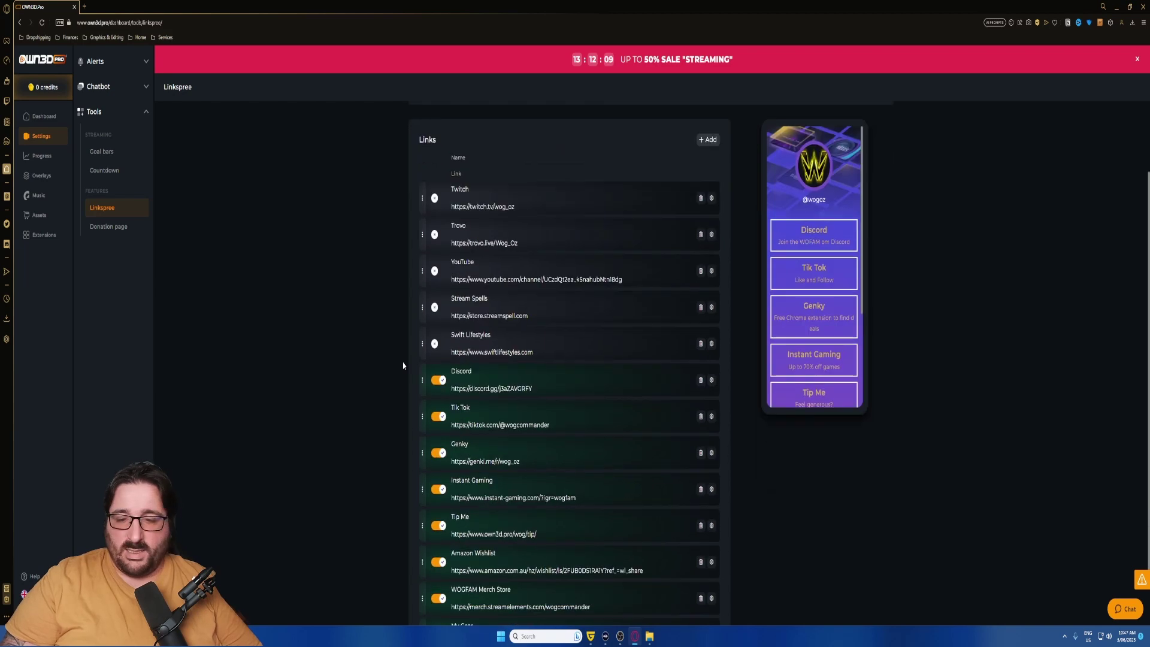
scroll(403, 365, "up", 2)
scroll(833, 300, "down", 3)
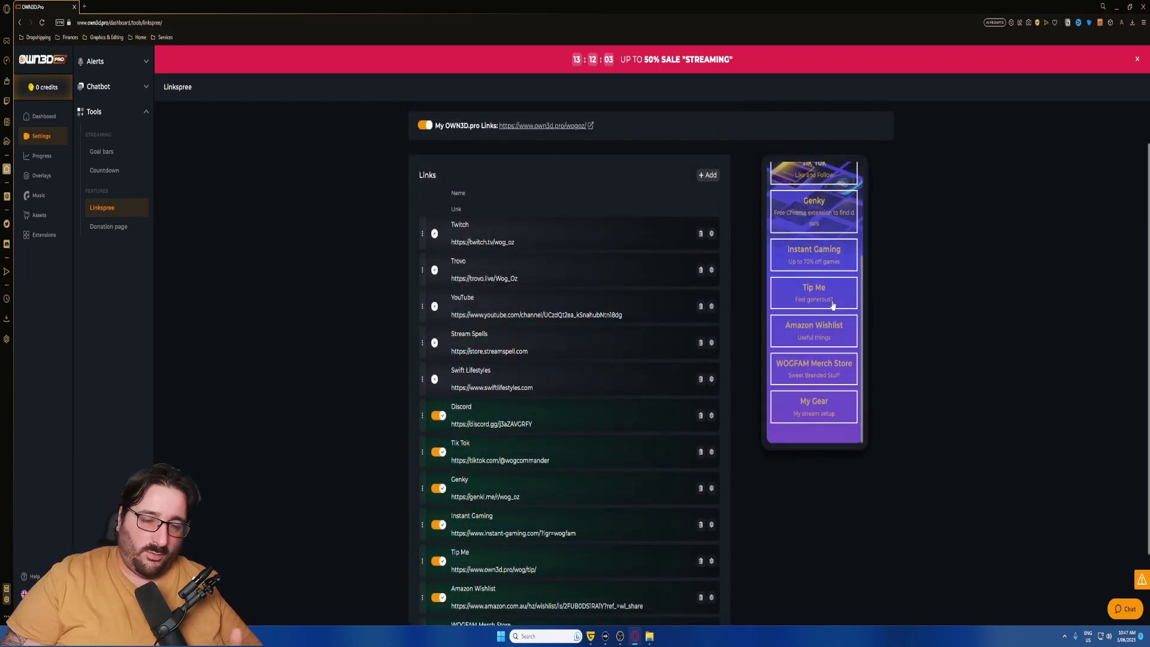
scroll(456, 110, "up", 1)
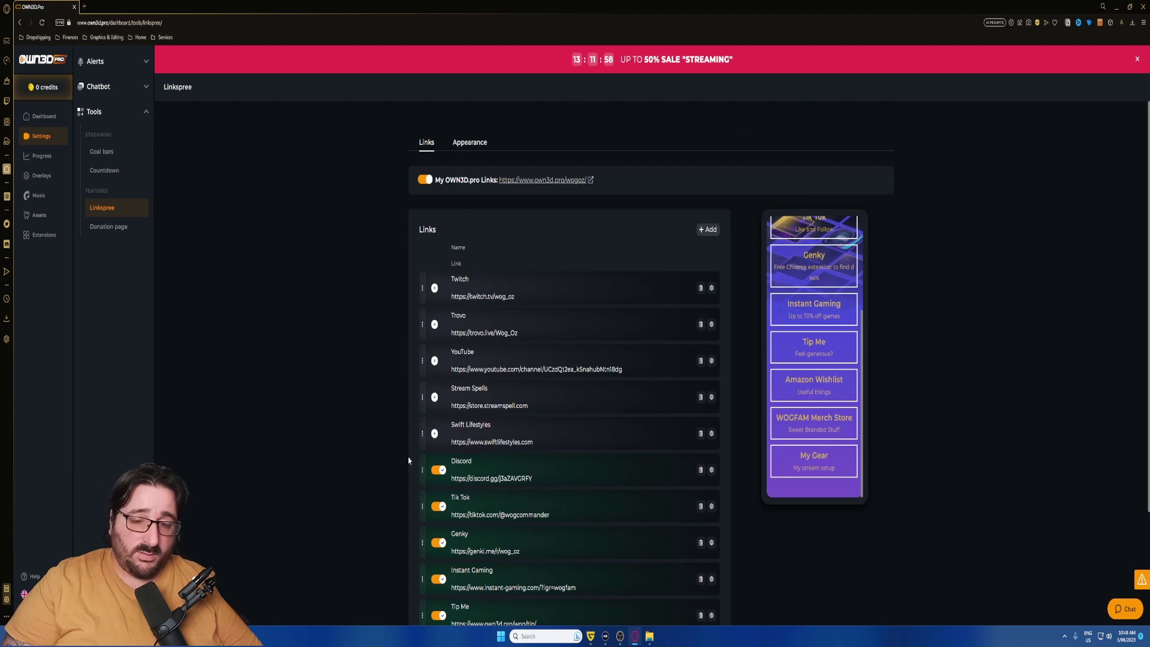
View the donation page settings and the Progress statistics.
left_click(140, 228)
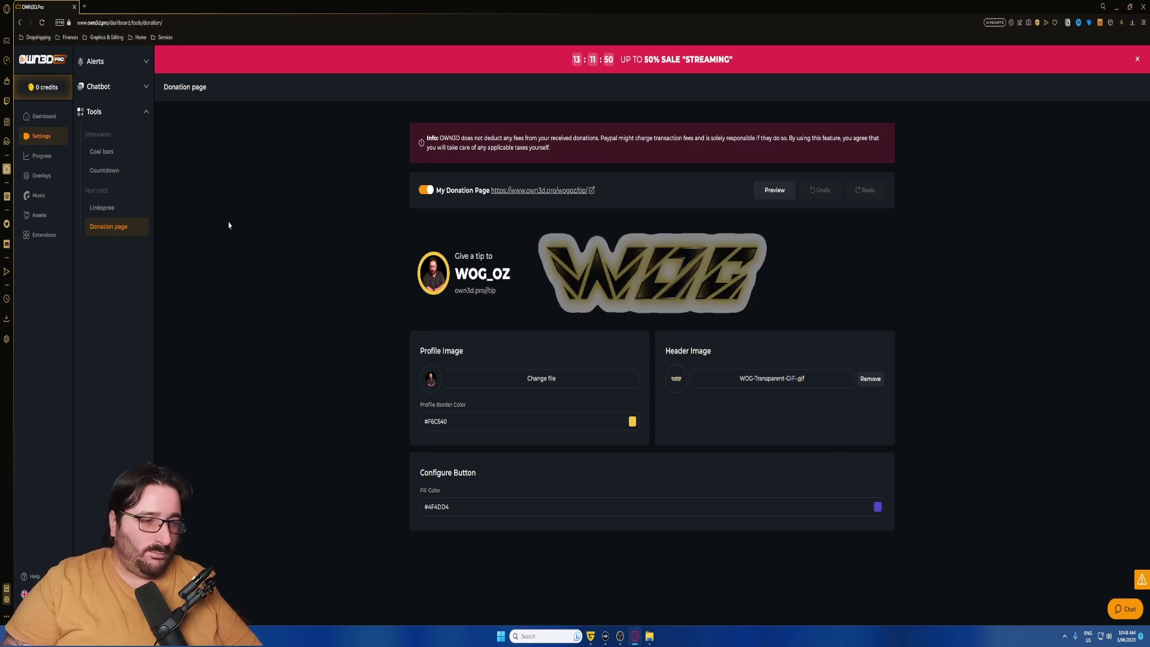
left_click(34, 156)
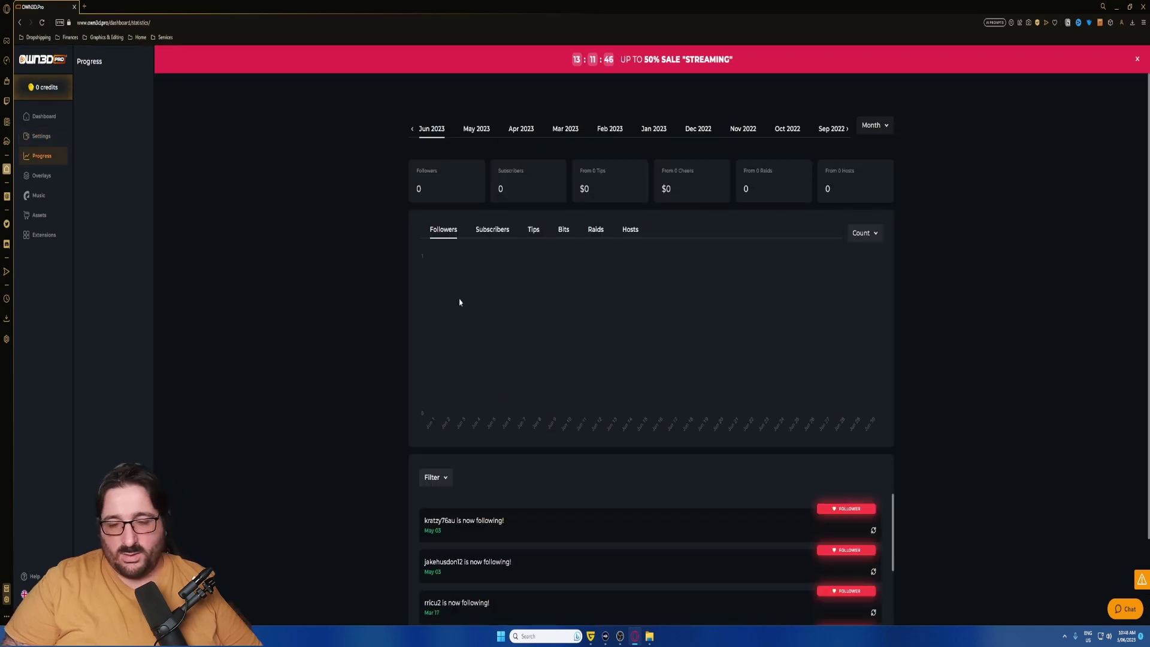
Open the overlay library and browse the exclusive, Featured, Just added and Most popular designs.
left_click(31, 178)
scroll(867, 266, "down", 3)
scroll(866, 266, "down", 2)
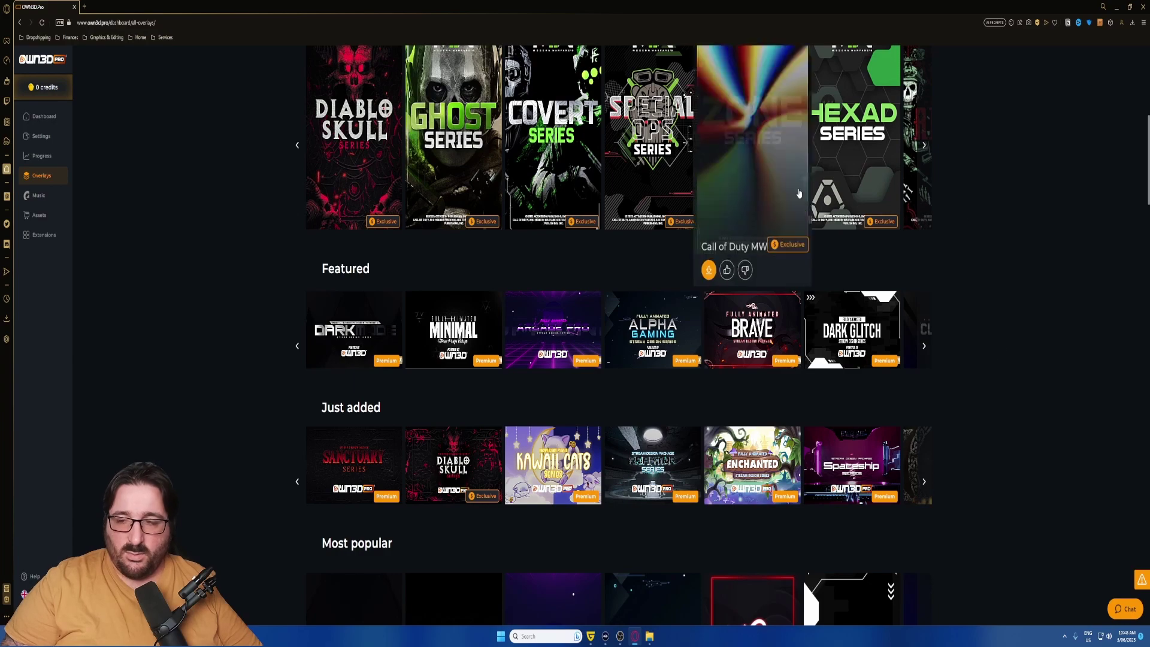
mouse_move(628, 157)
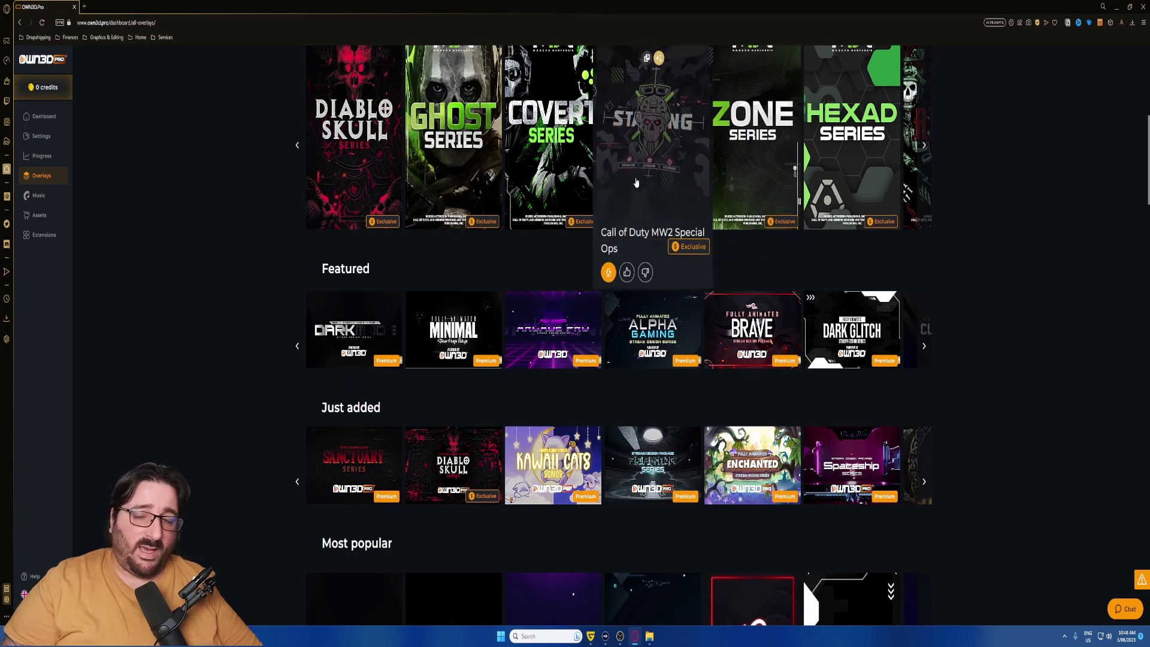
scroll(1015, 259, "down", 2)
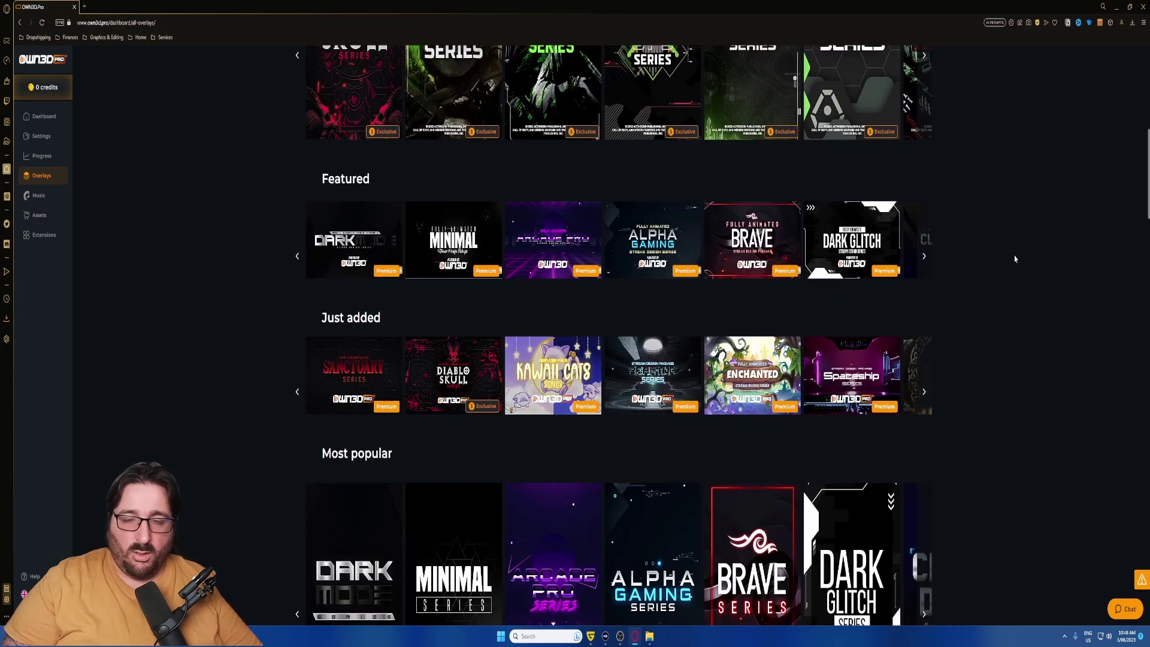
scroll(1015, 259, "up", 2)
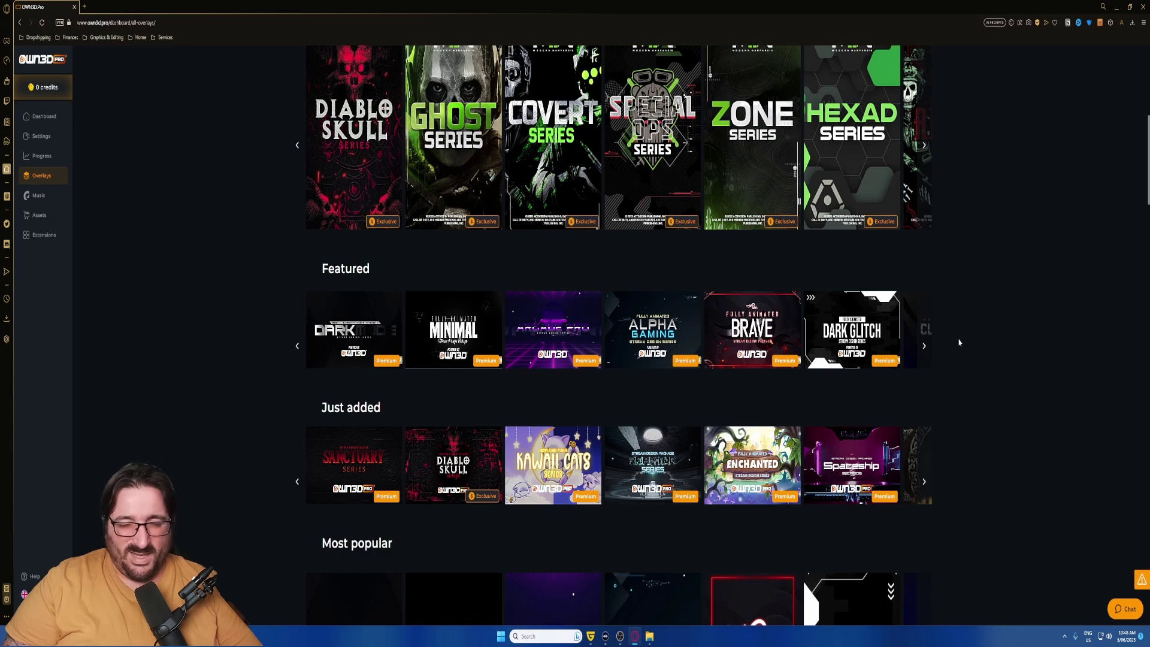
scroll(967, 344, "down", 2)
scroll(969, 347, "down", 1)
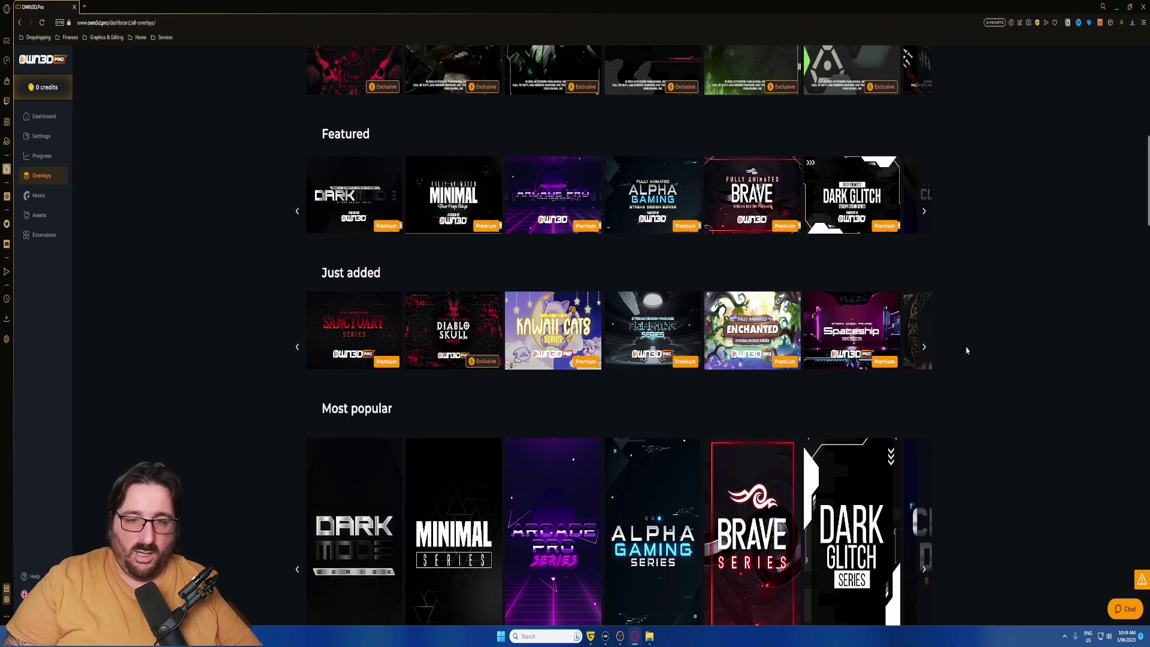
scroll(615, 341, "up", 2)
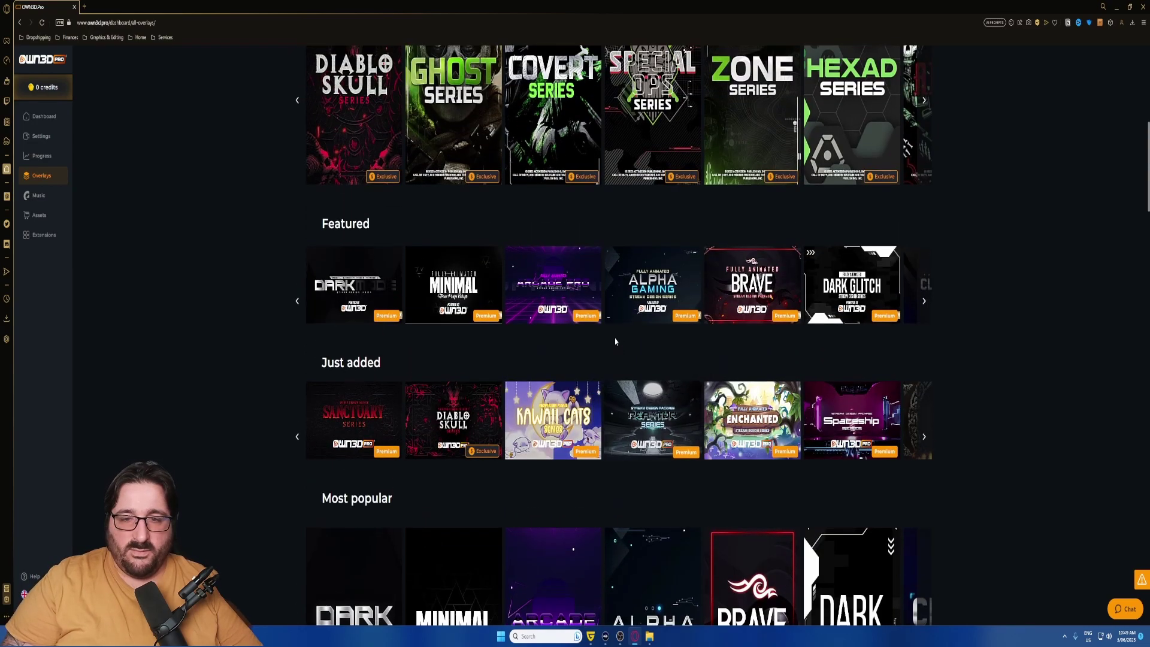
scroll(615, 342, "up", 3)
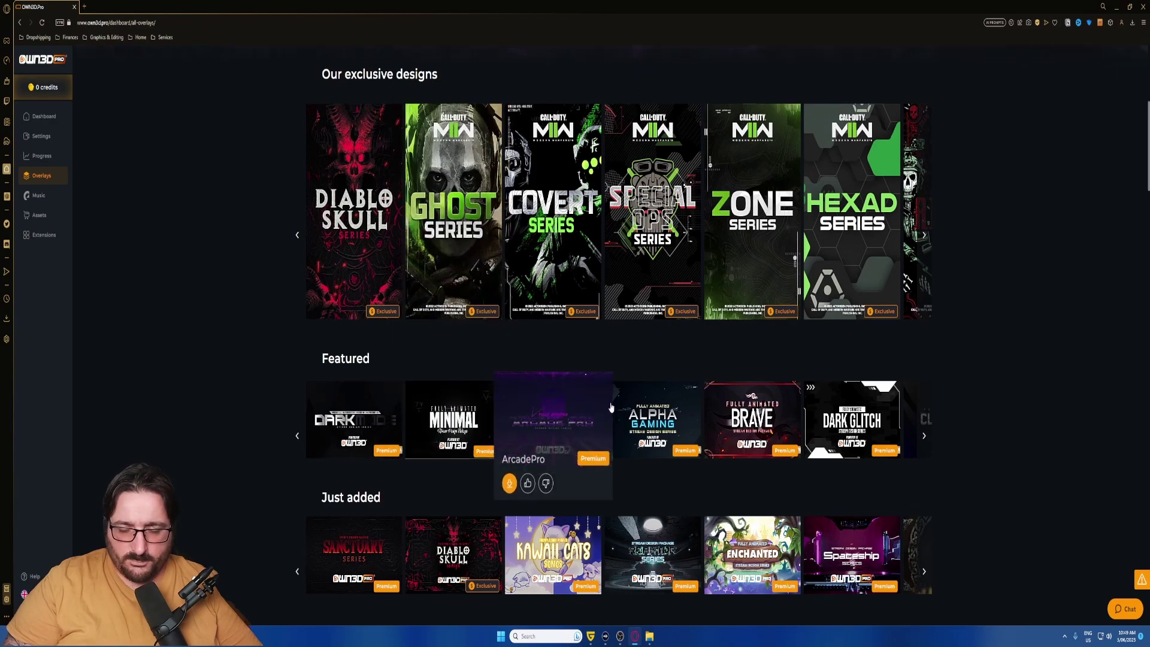
scroll(613, 408, "down", 4)
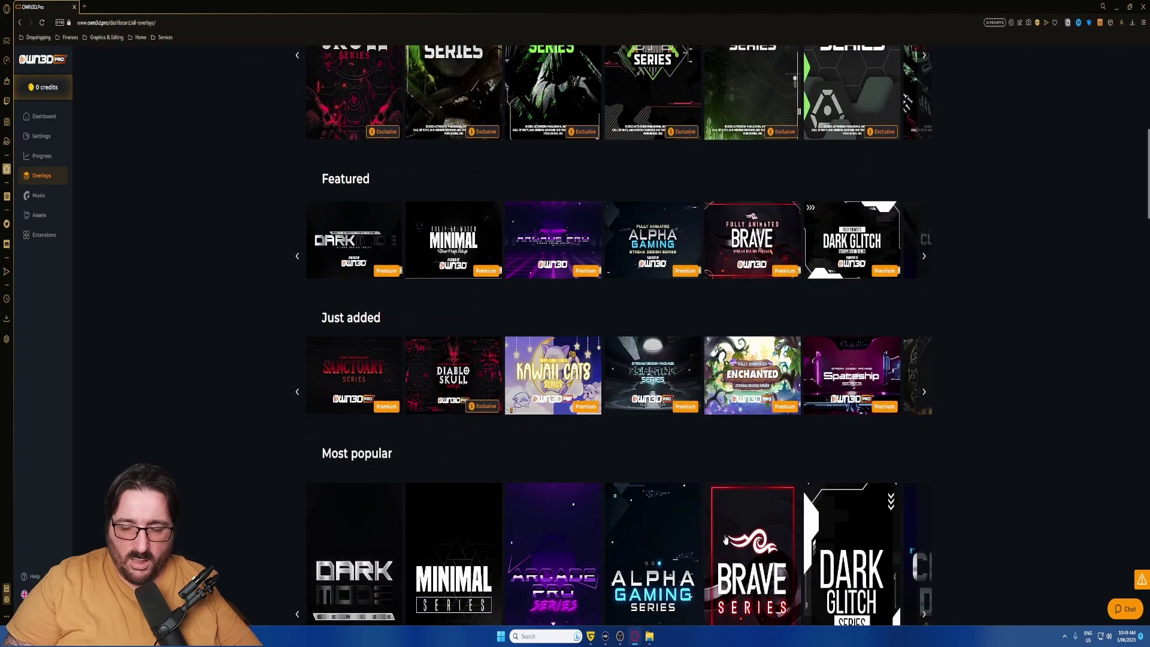
scroll(839, 432, "down", 3)
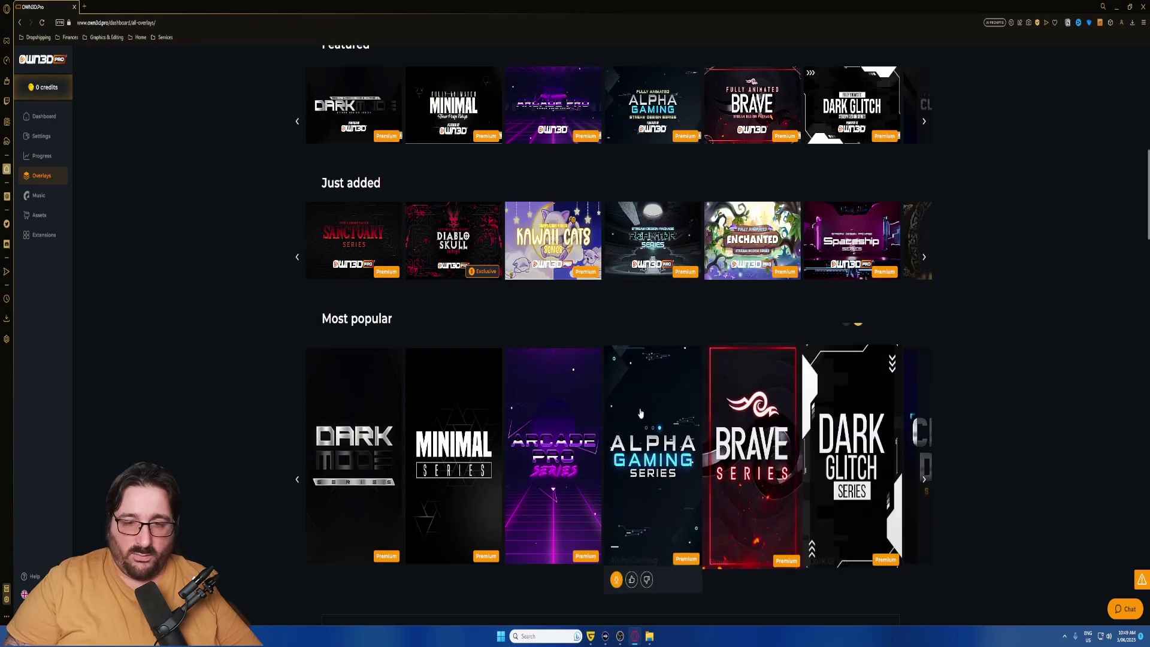
mouse_move(512, 266)
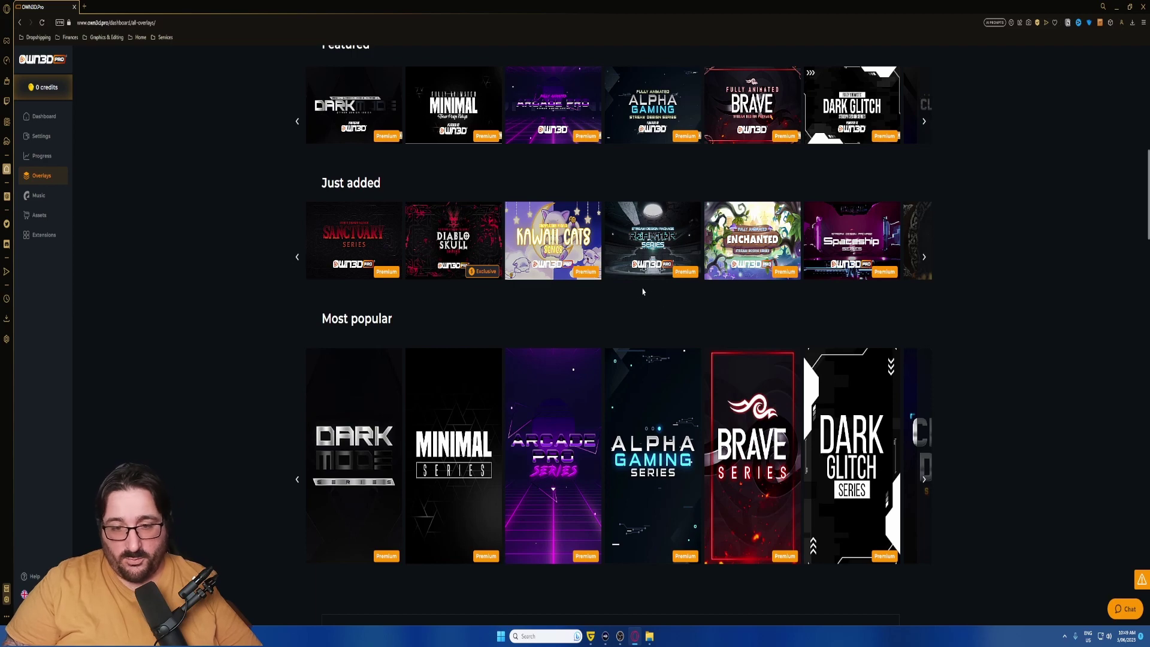
View the details and preview of the AlphaGaming overlay in Most popular, and close them.
scroll(602, 355, "down", 4)
mouse_move(674, 276)
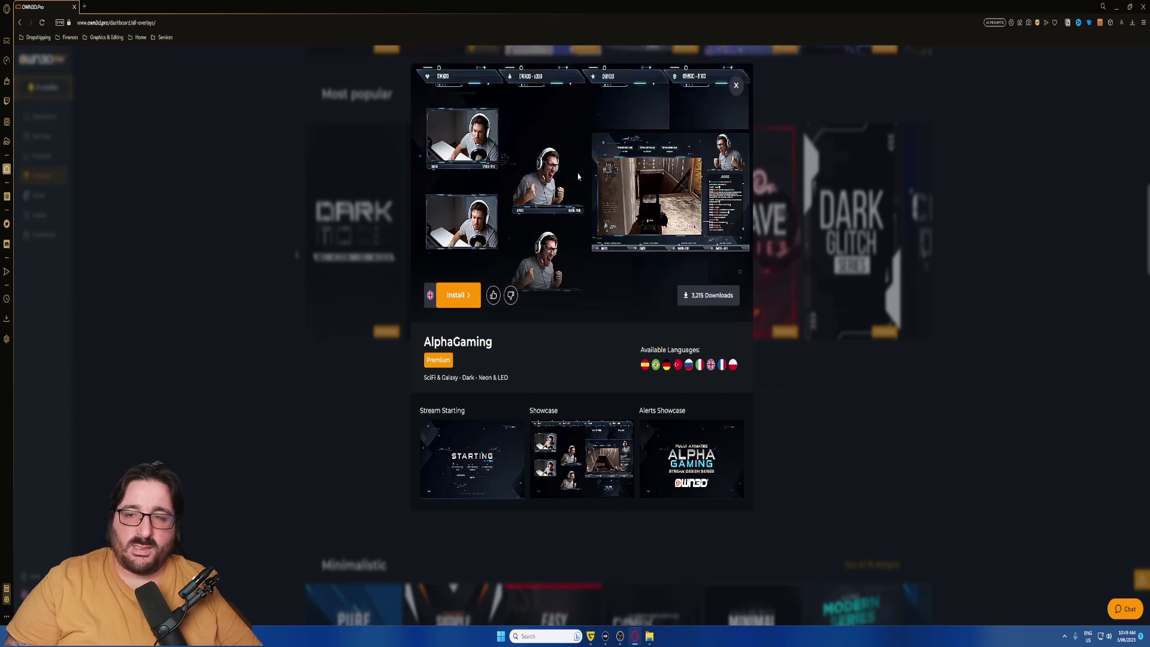
left_click(736, 87)
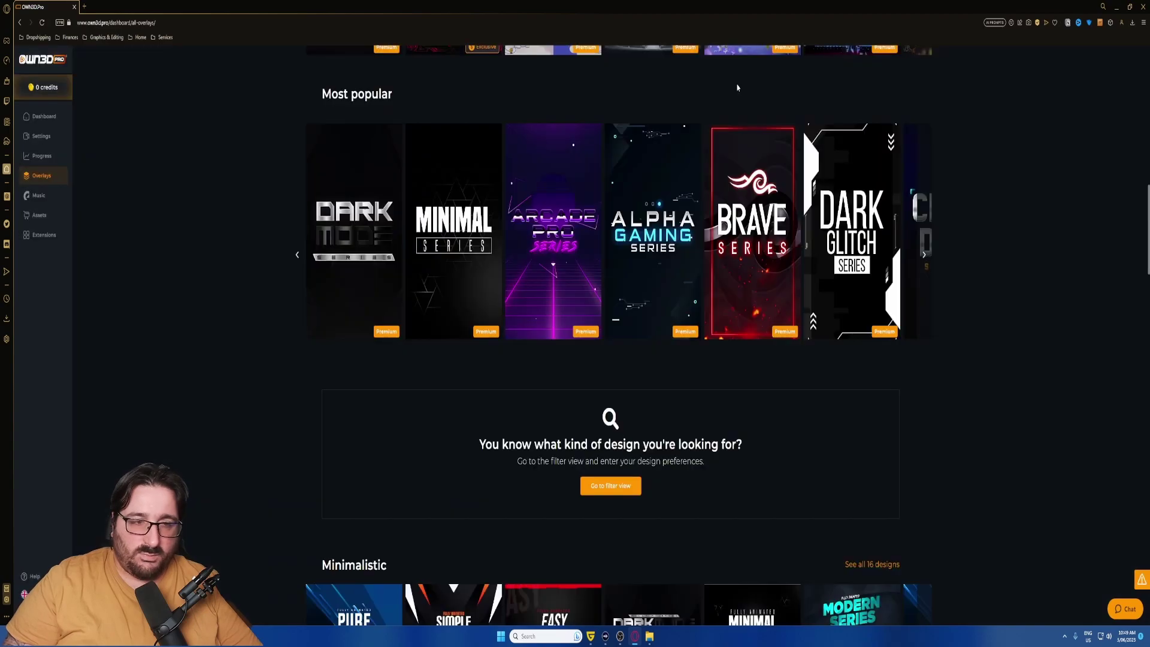
Browse the overlay library's style categories, from Clean, Dark and Neon & LED through to Pixelart and Glitch.
scroll(728, 277, "down", 10)
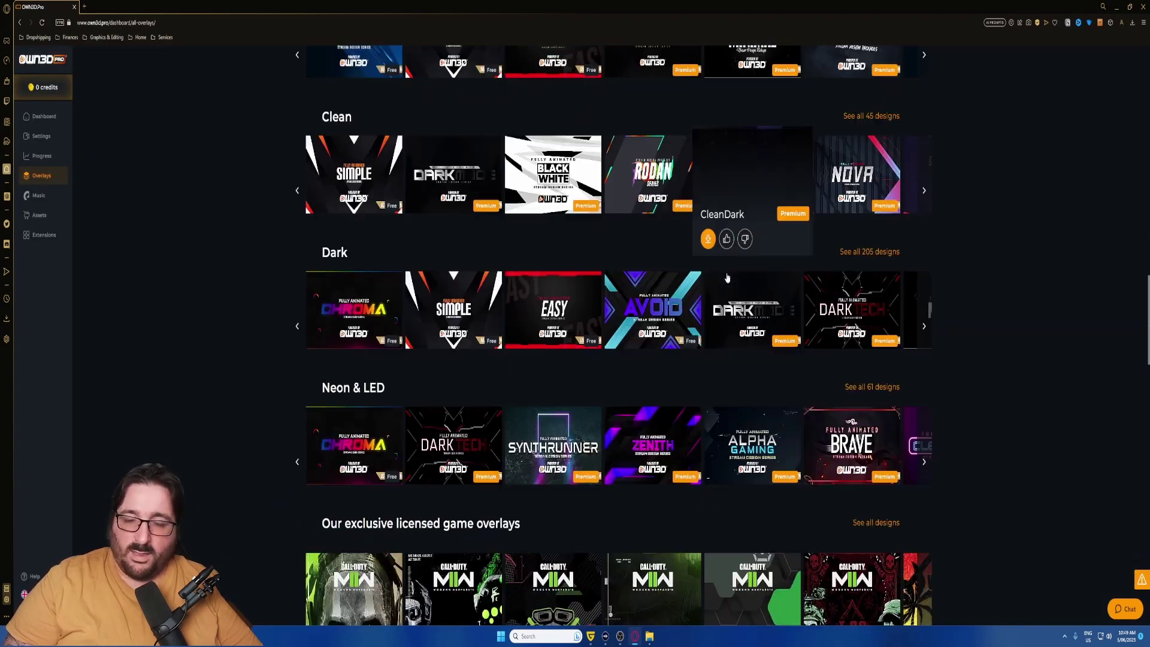
scroll(727, 278, "down", 5)
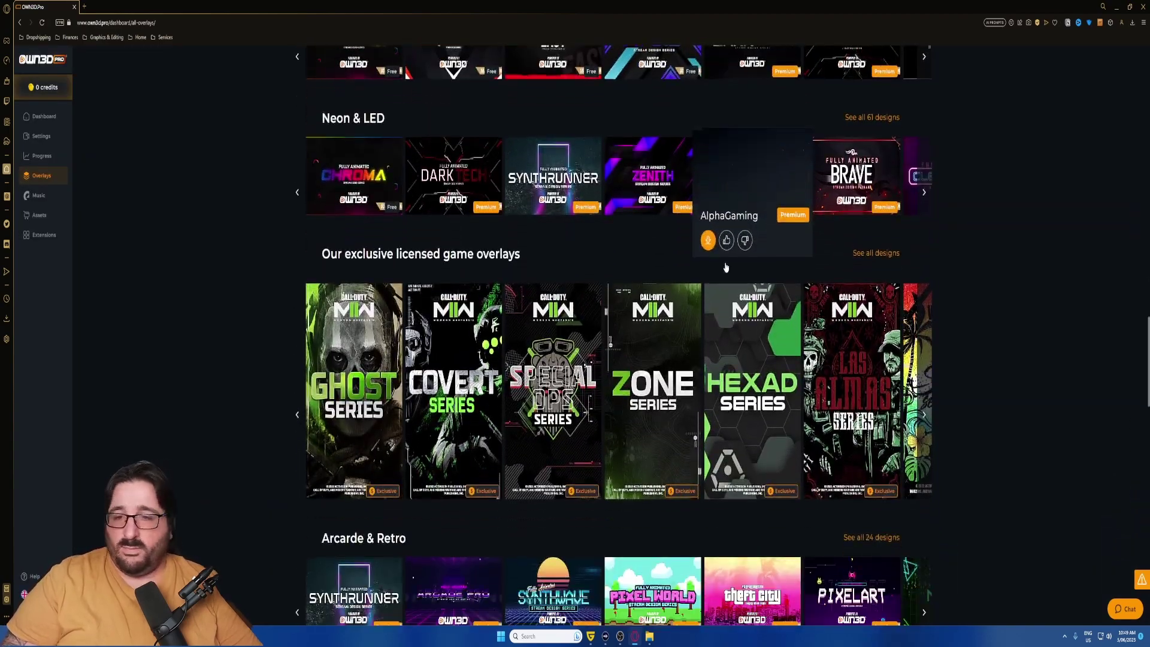
mouse_move(558, 177)
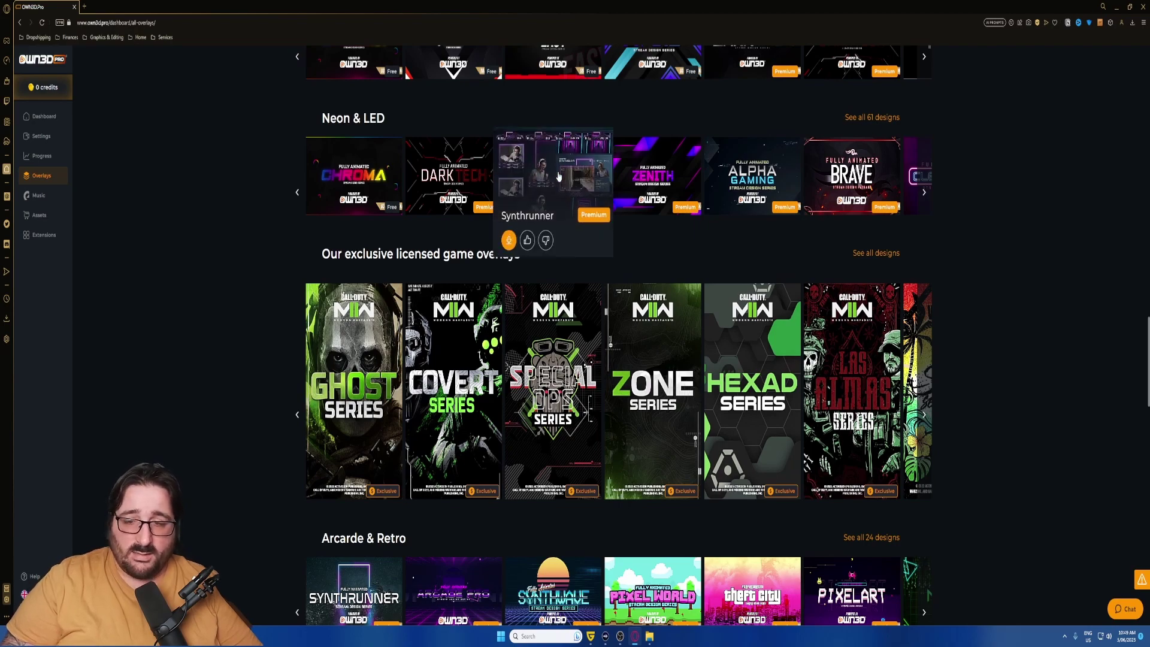
scroll(559, 176, "down", 5)
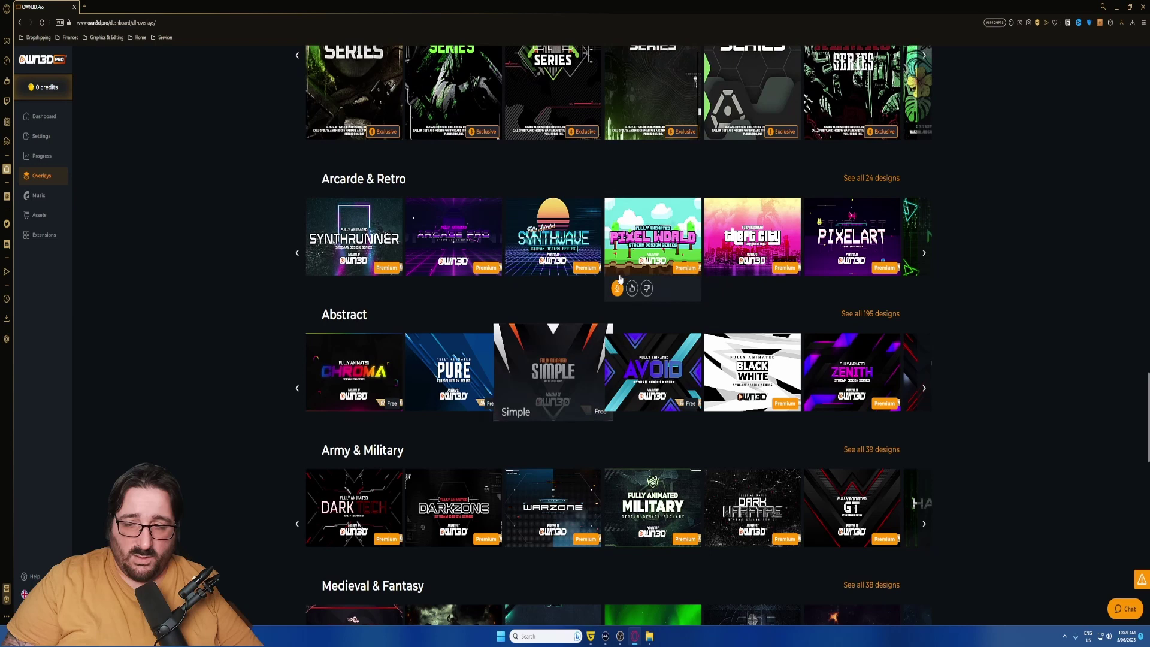
mouse_move(741, 252)
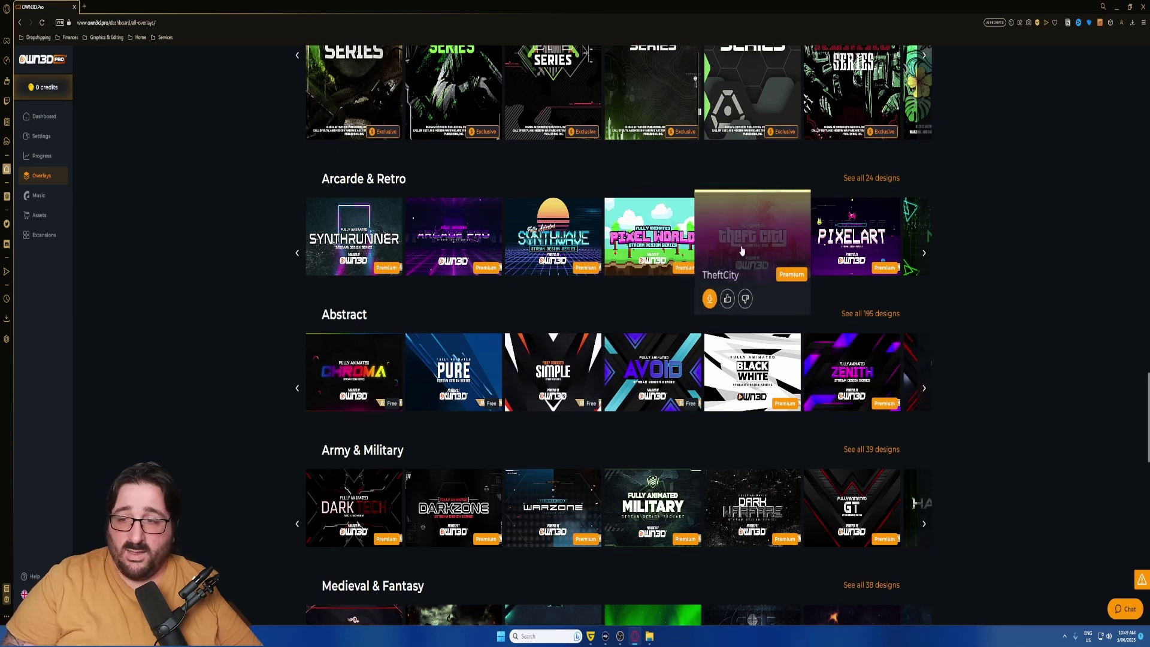
mouse_move(863, 349)
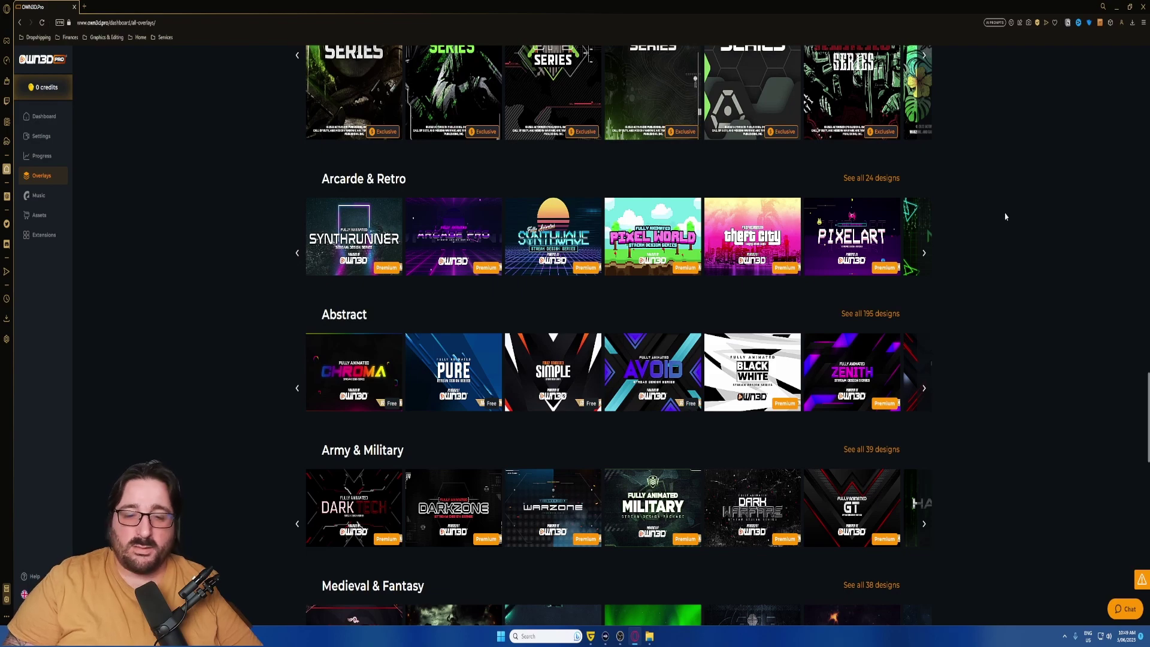
scroll(946, 397, "down", 4)
scroll(947, 396, "down", 1)
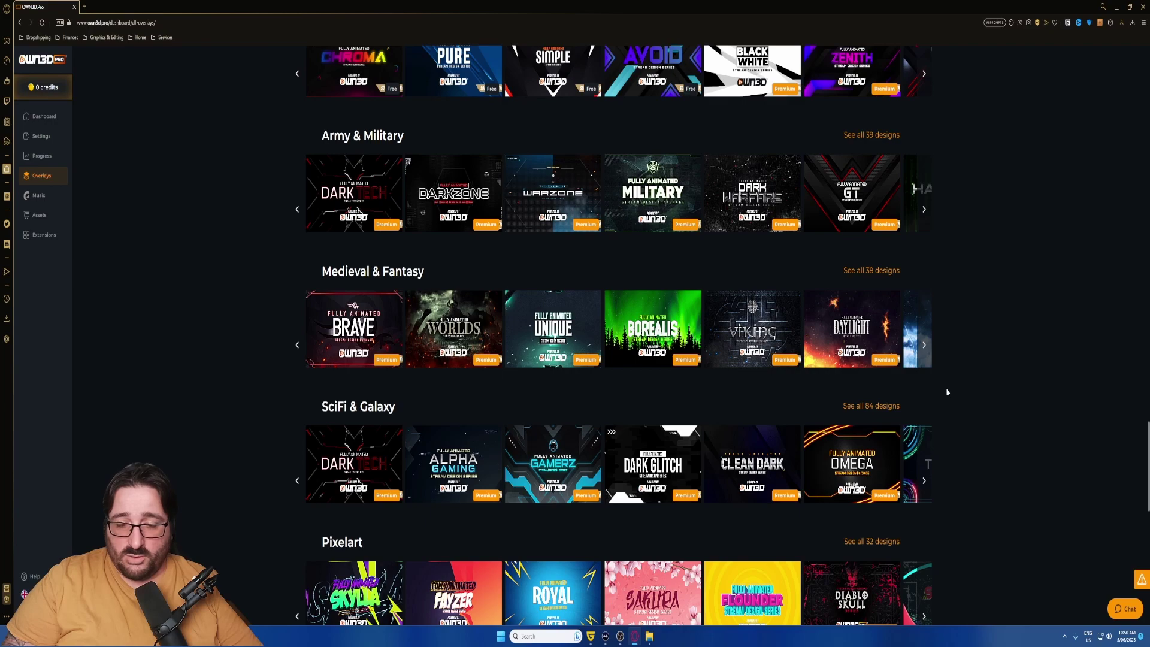
scroll(947, 392, "down", 4)
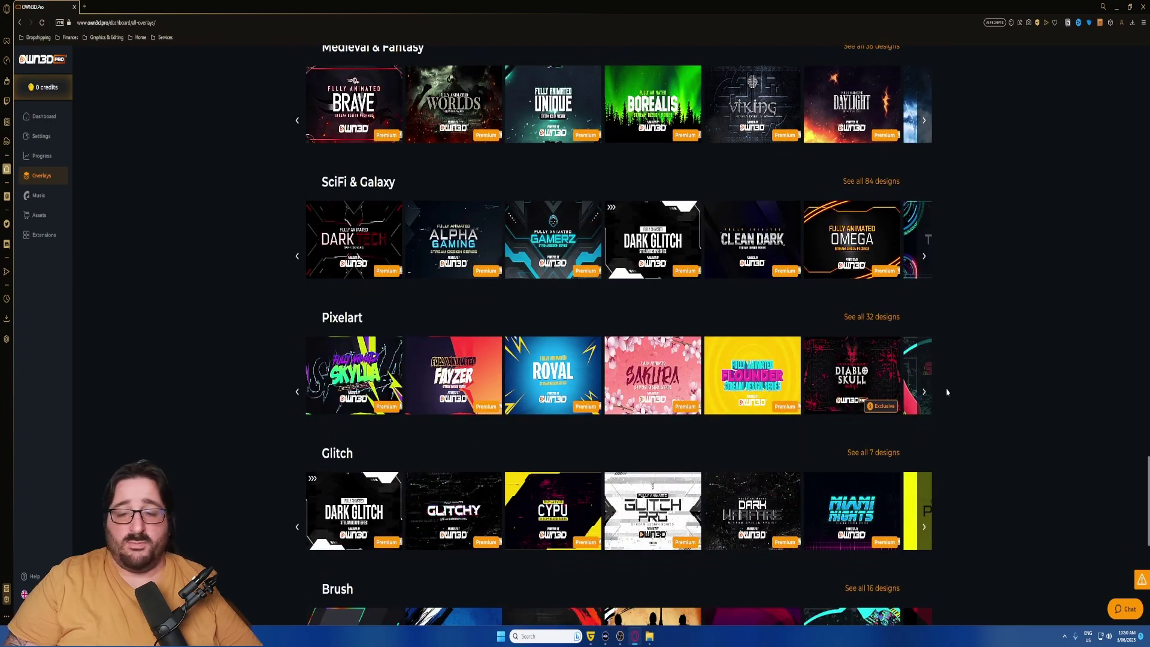
Browse the remaining overlay style categories, including Glitch, Brush, Horror & Halloween and Winter & Christmas.
scroll(947, 393, "down", 4)
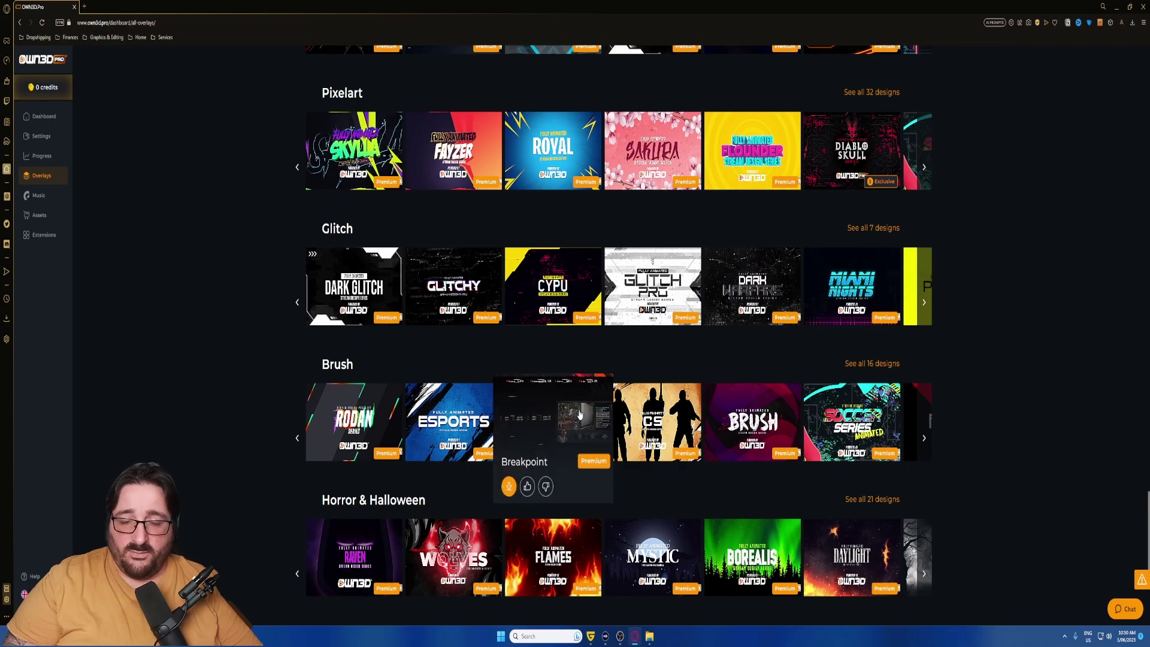
scroll(569, 390, "down", 3)
scroll(575, 371, "up", 2)
mouse_move(544, 257)
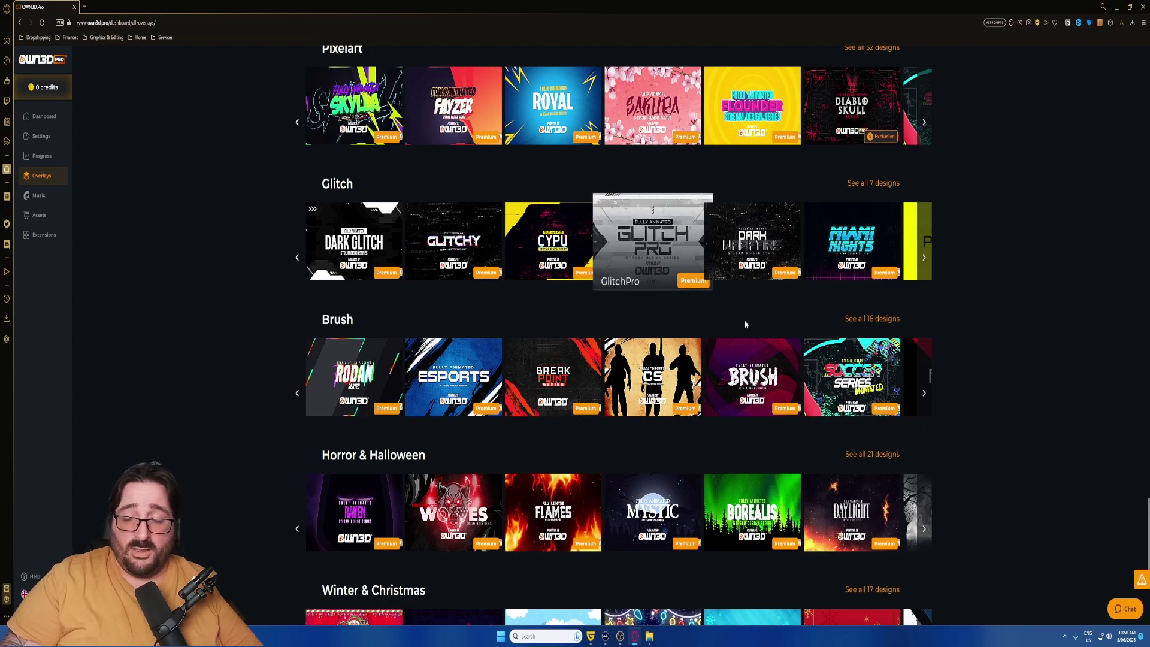
scroll(854, 413, "down", 2)
scroll(853, 414, "down", 2)
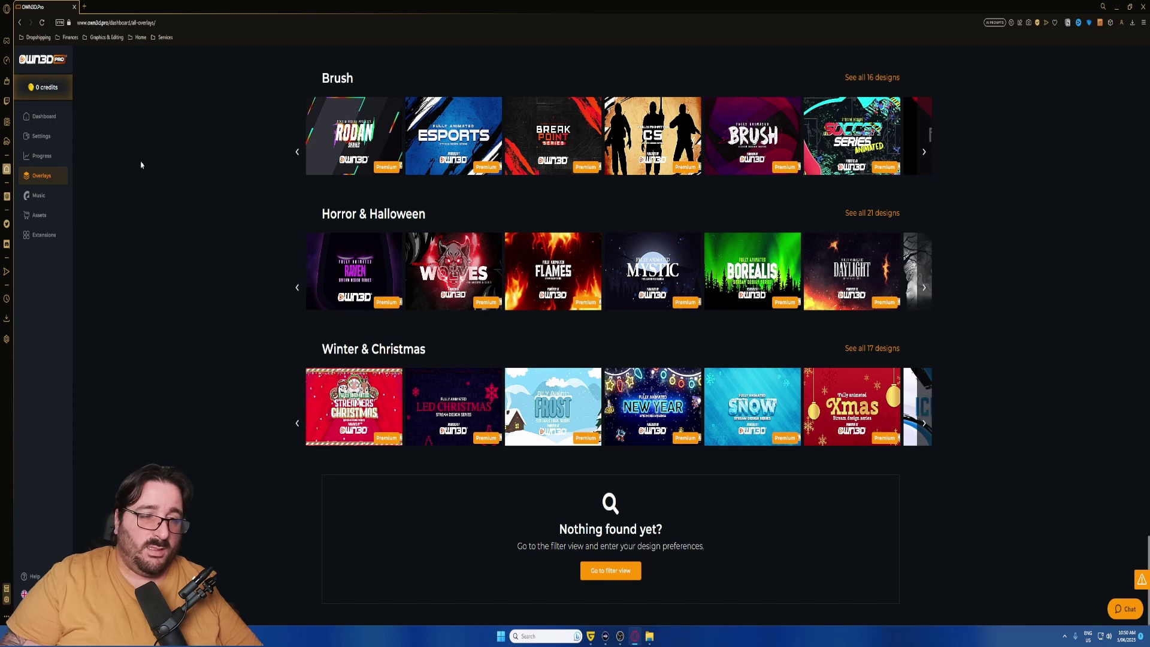
Open the Music section and look through the Epidemic Sound genre covers and the alphabetical genre list.
left_click(37, 194)
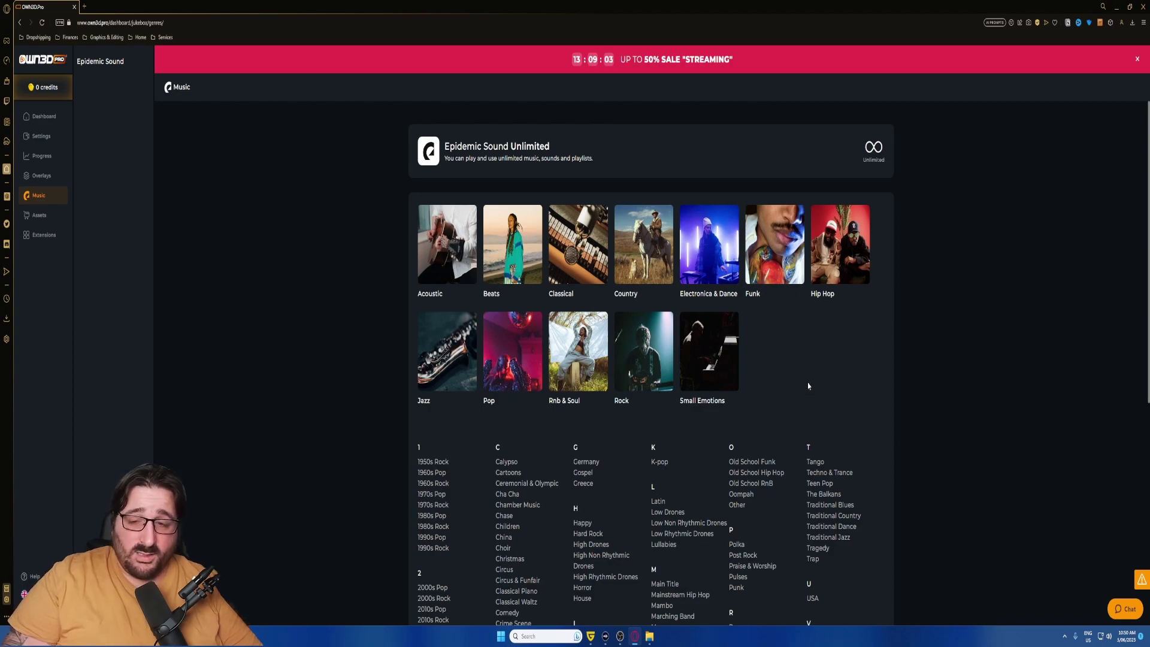
scroll(1008, 376, "down", 3)
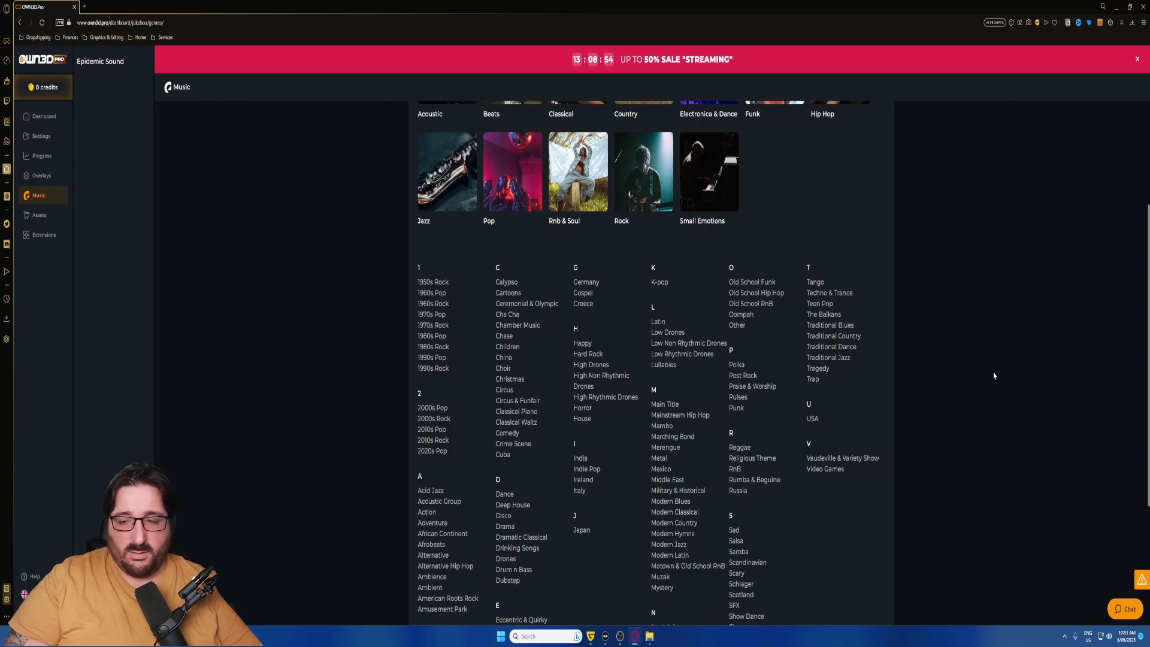
scroll(932, 371, "up", 3)
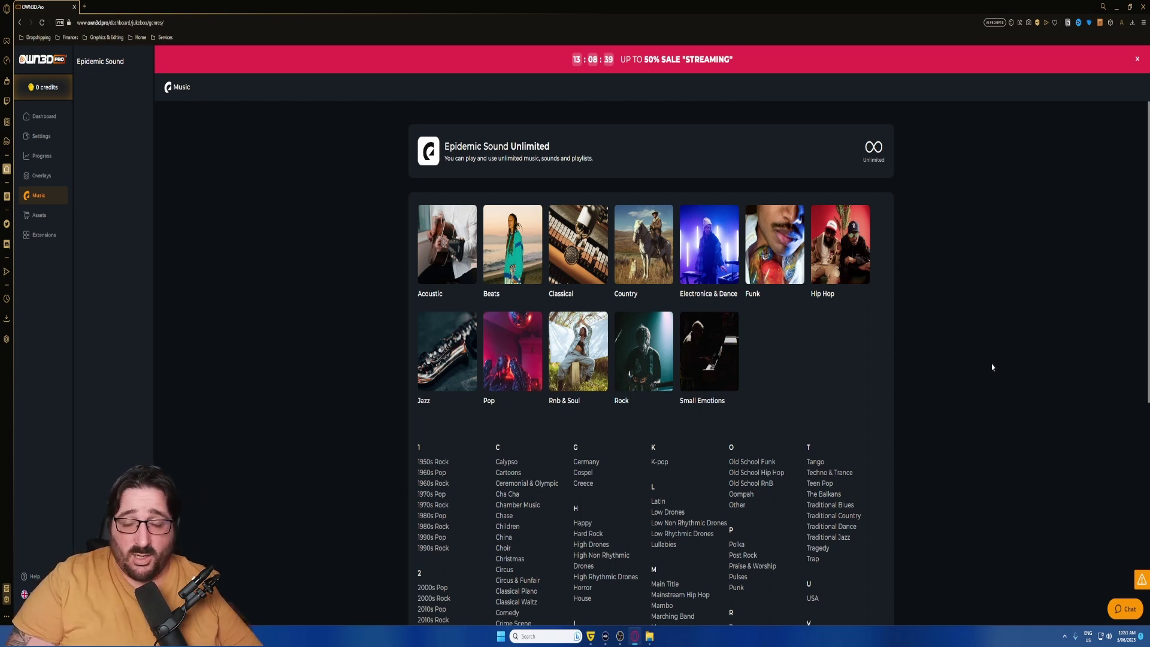
scroll(992, 366, "down", 3)
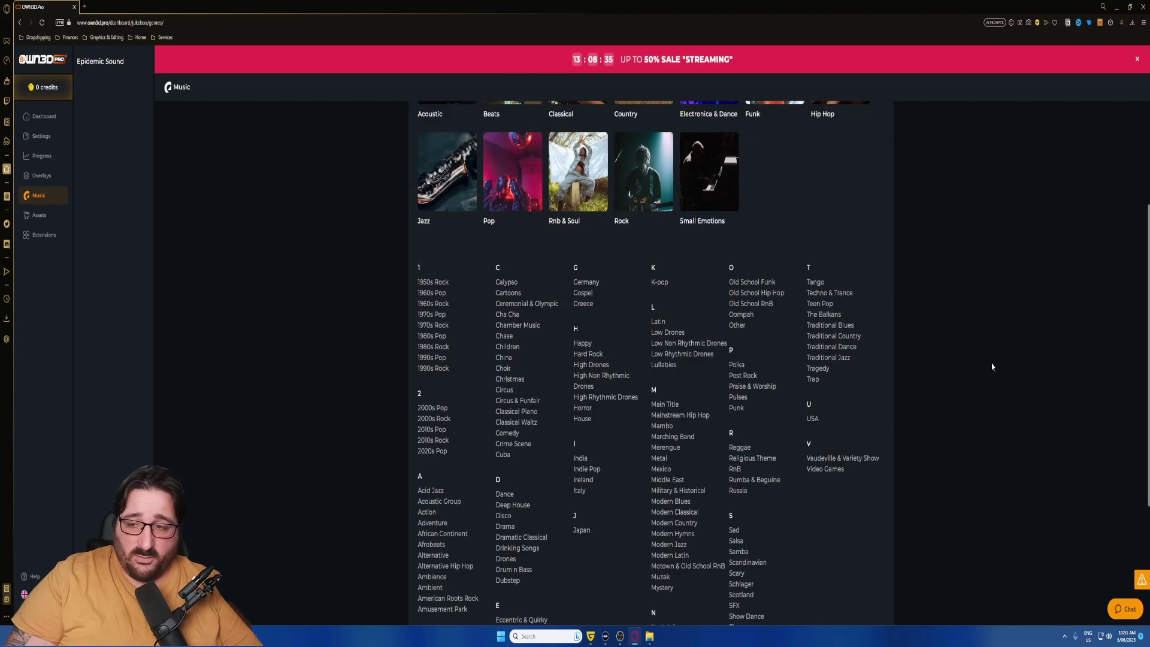
scroll(992, 367, "up", 2)
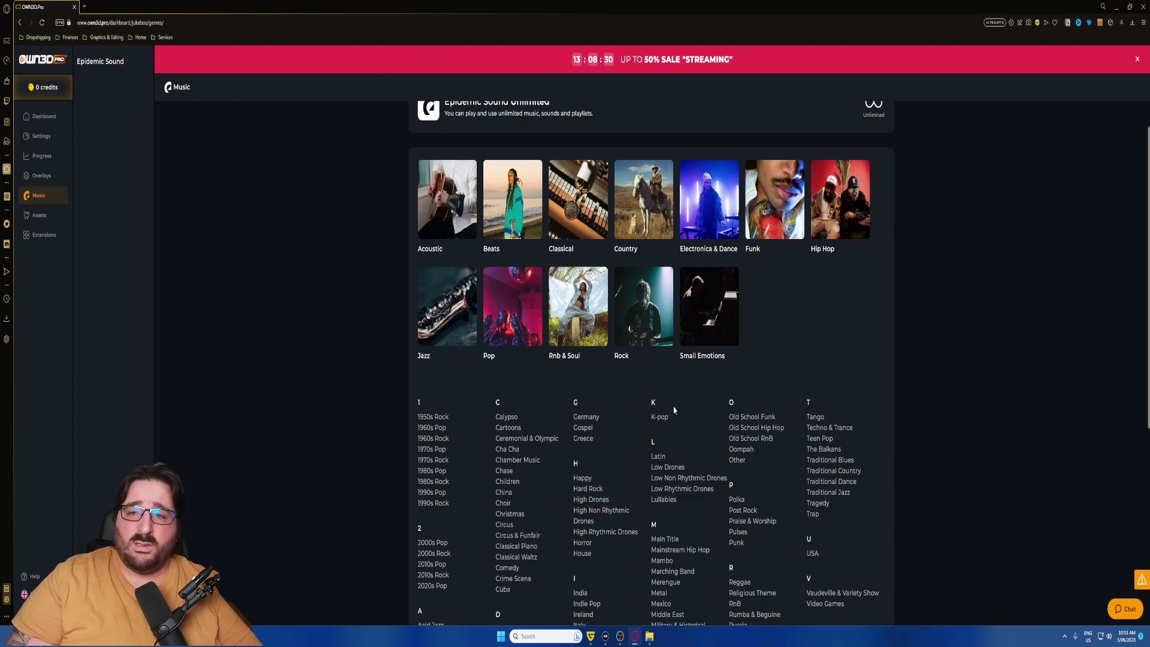
scroll(676, 399, "up", 1)
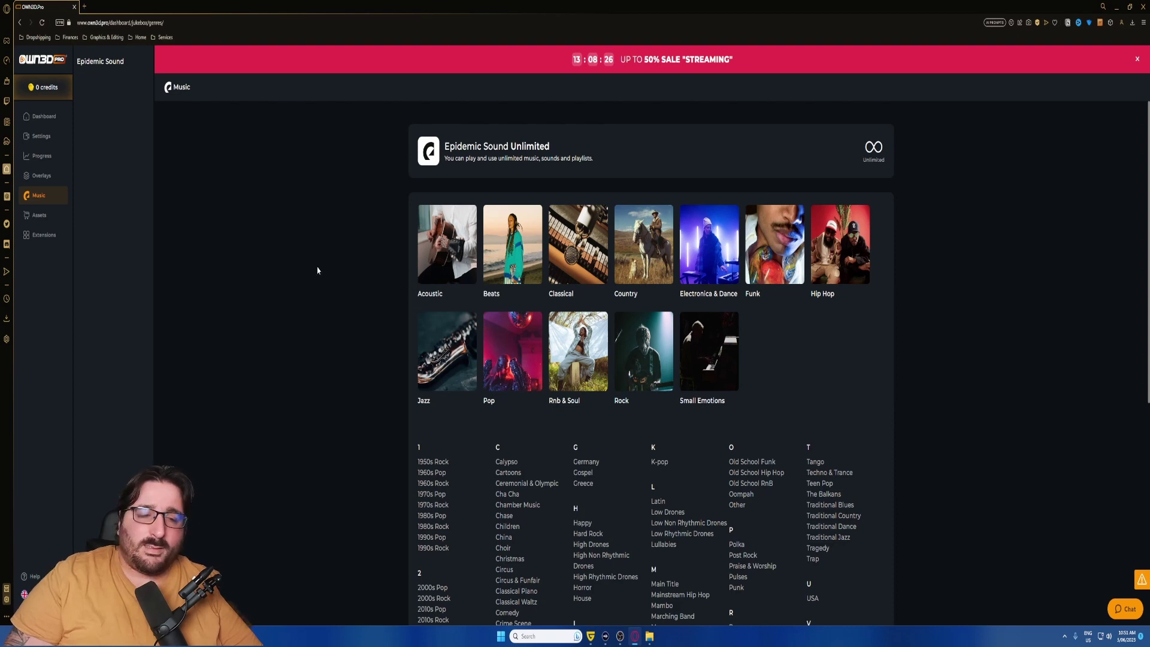
Look through the available Twitch extensions and start installing Visuals & Sound Alerts.
left_click(44, 235)
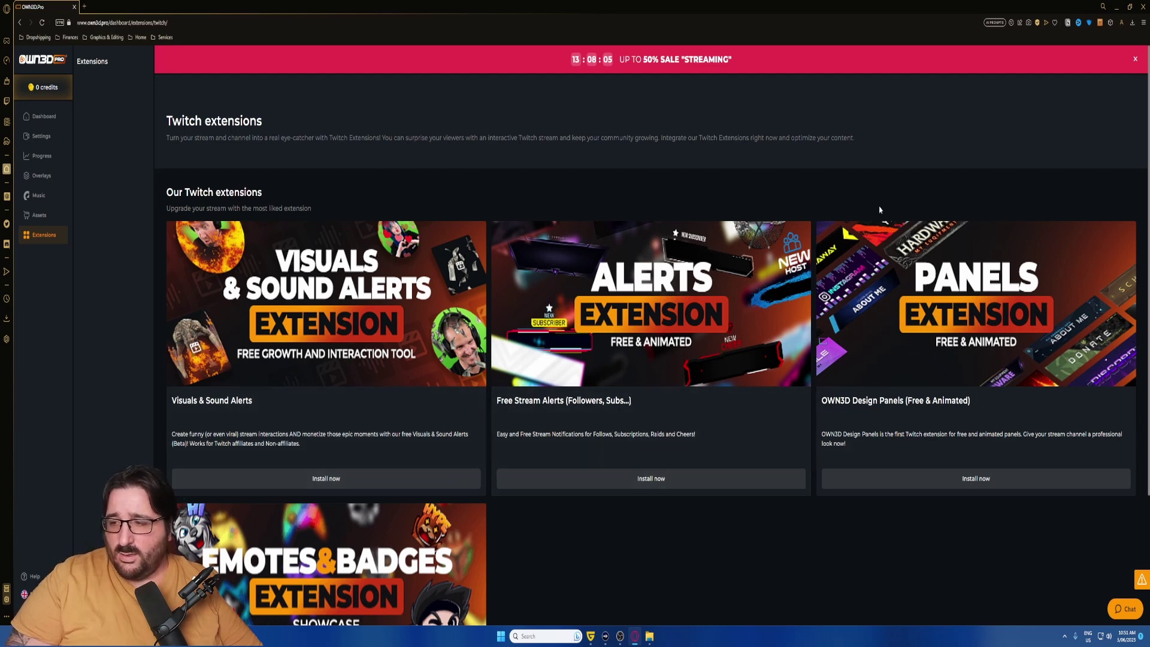
scroll(916, 385, "down", 3)
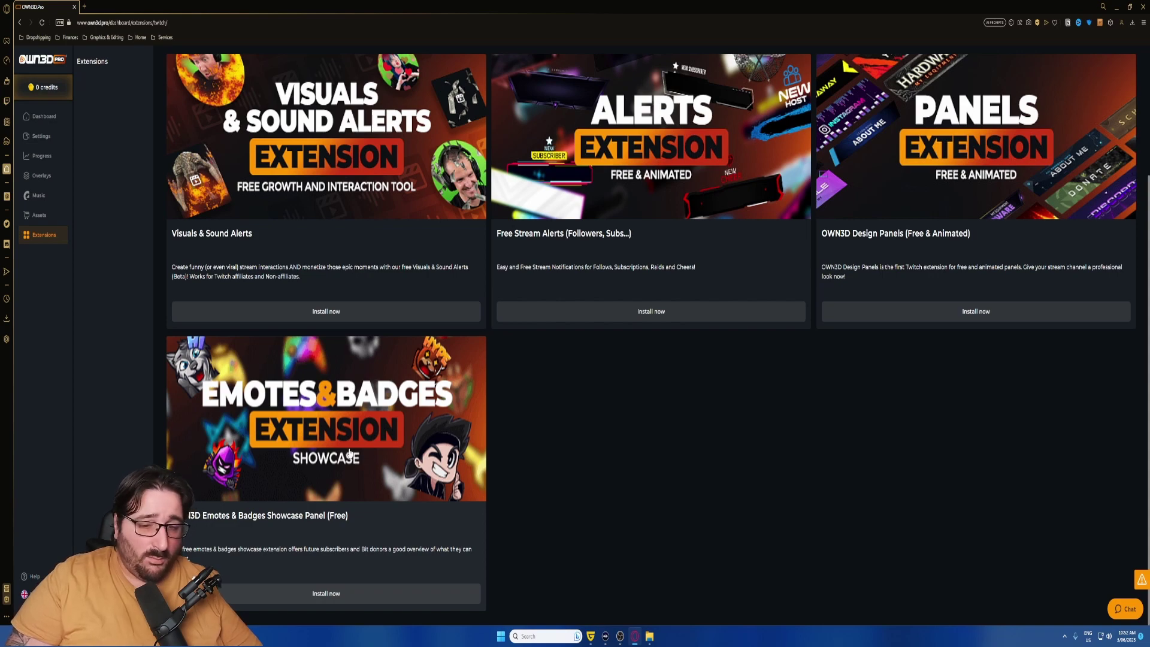
scroll(363, 444, "up", 3)
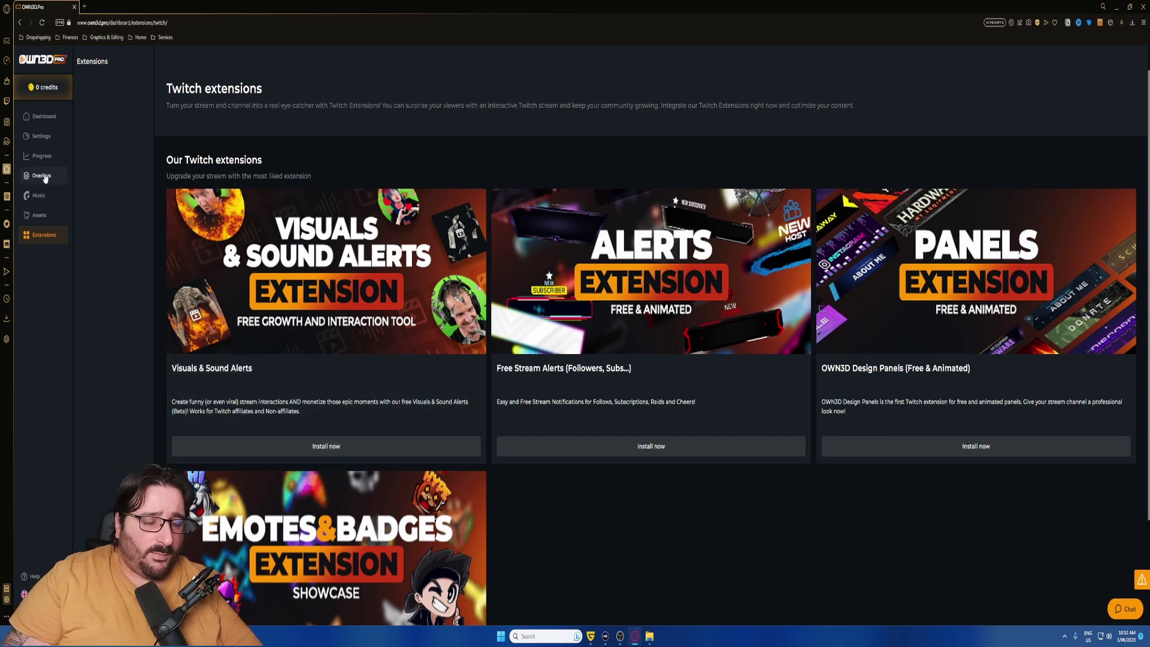
left_click(353, 445)
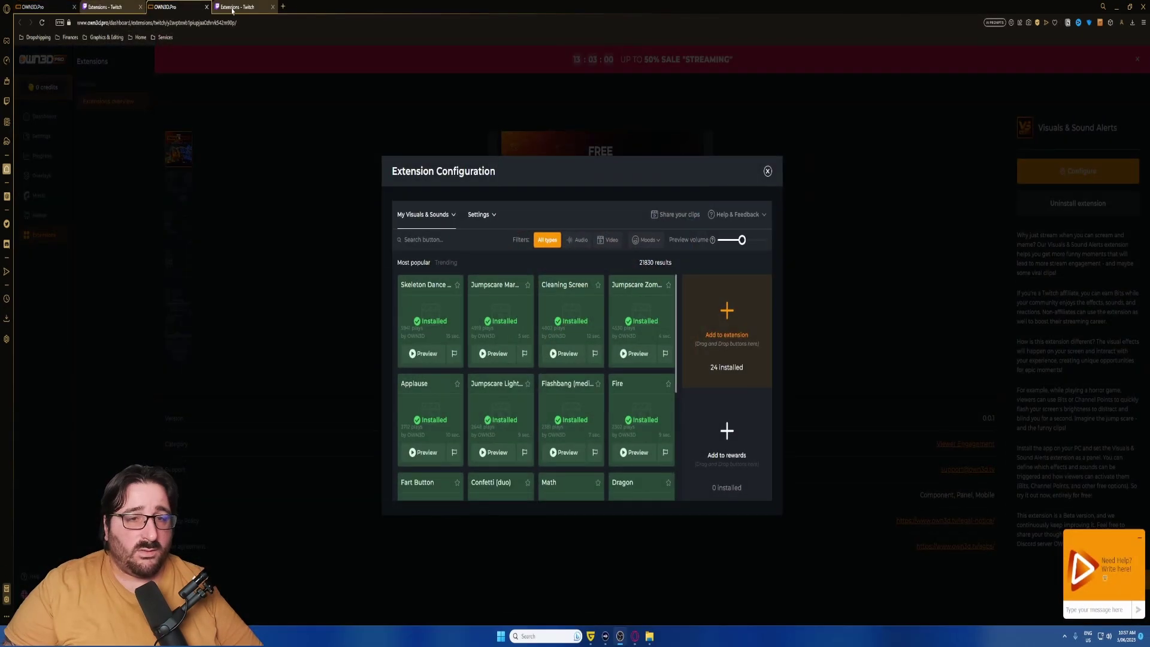
On Twitch, close the Visuals & Sound Alerts configuration to view My Extensions, and return to its configuration in OWN3D Pro.
left_click(232, 7)
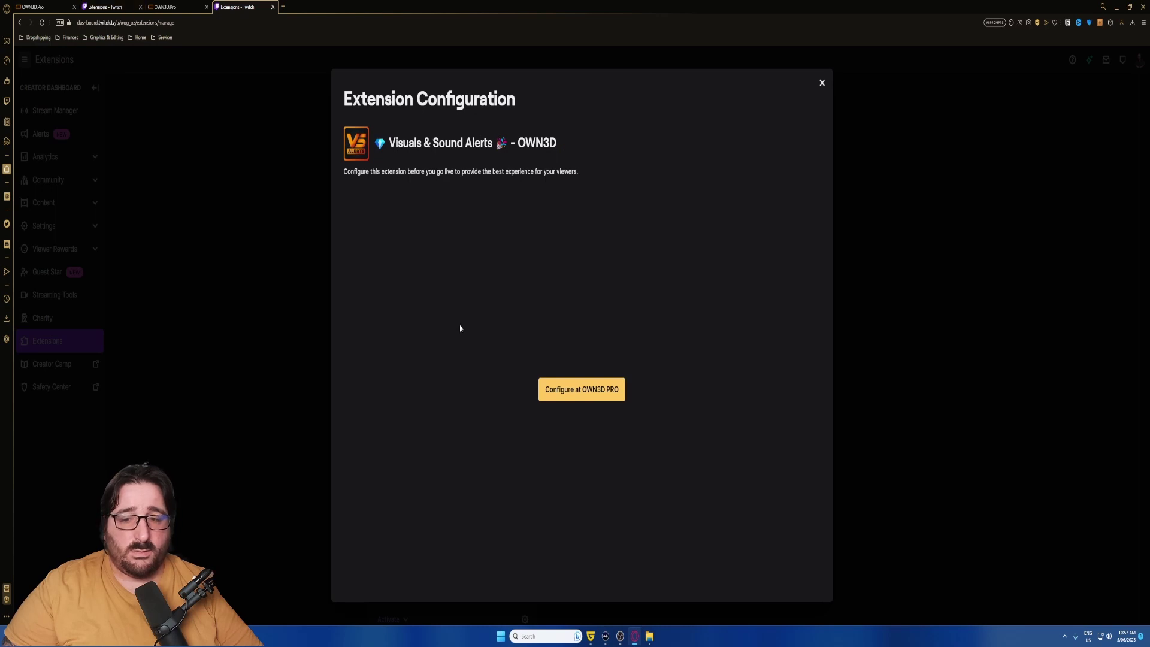
left_click(822, 83)
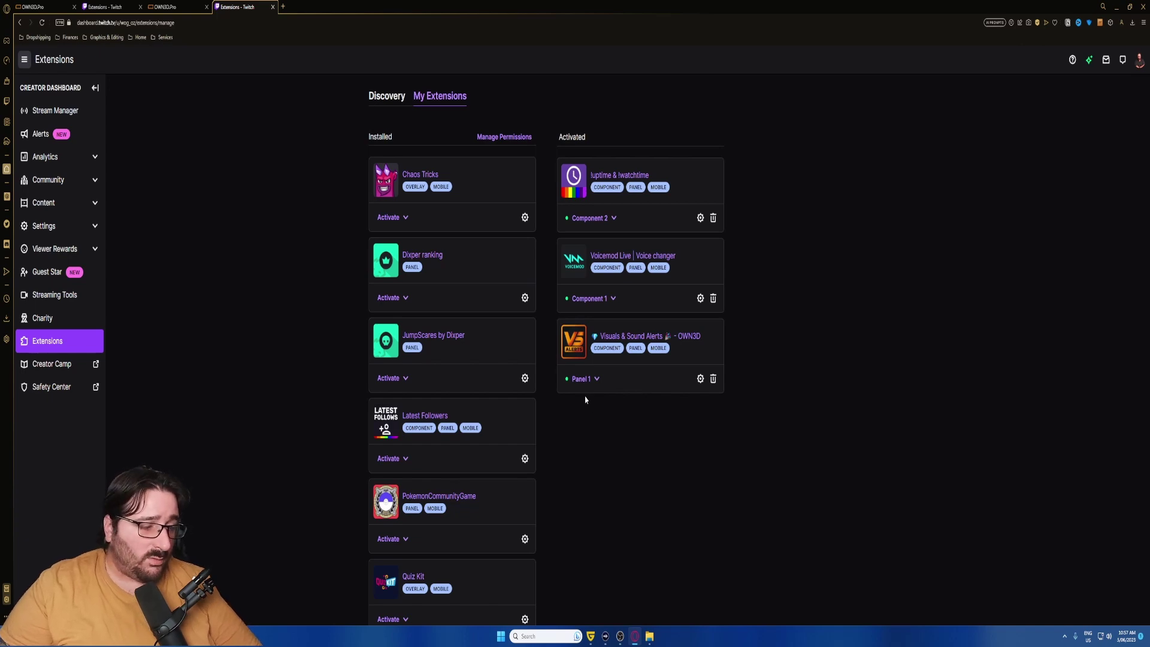
left_click(150, 7)
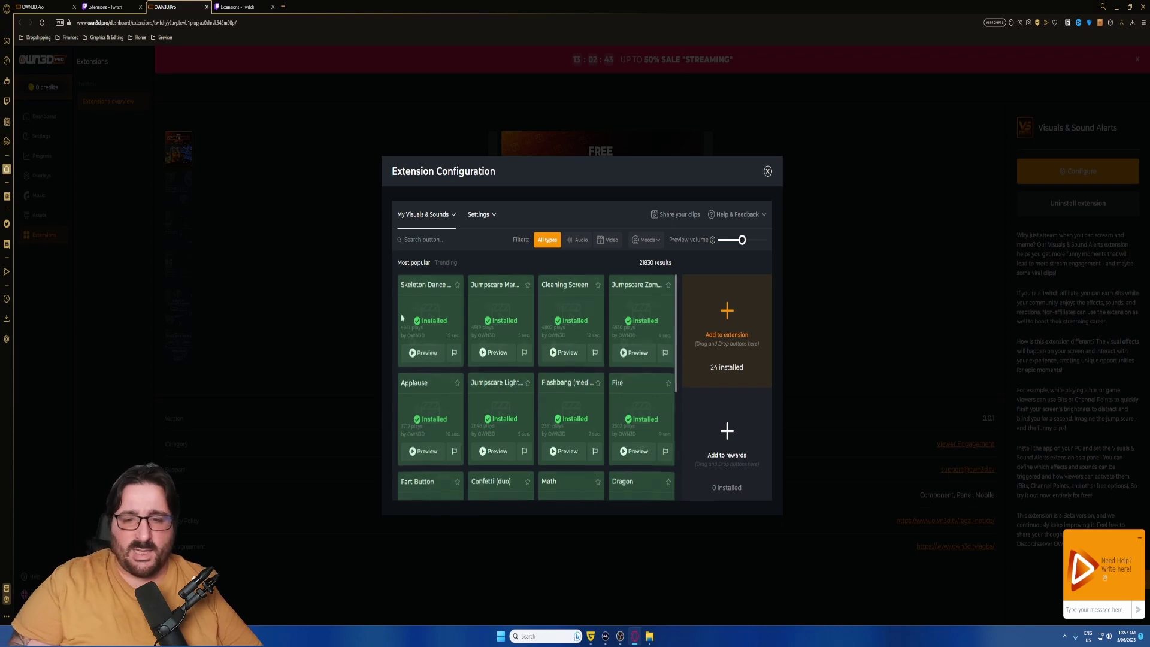
Preview Skeleton Dance, Cleaning Screen and Applause among the Most popular visuals and sounds, and close the extension configuration.
scroll(500, 376, "down", 3)
scroll(518, 331, "up", 3)
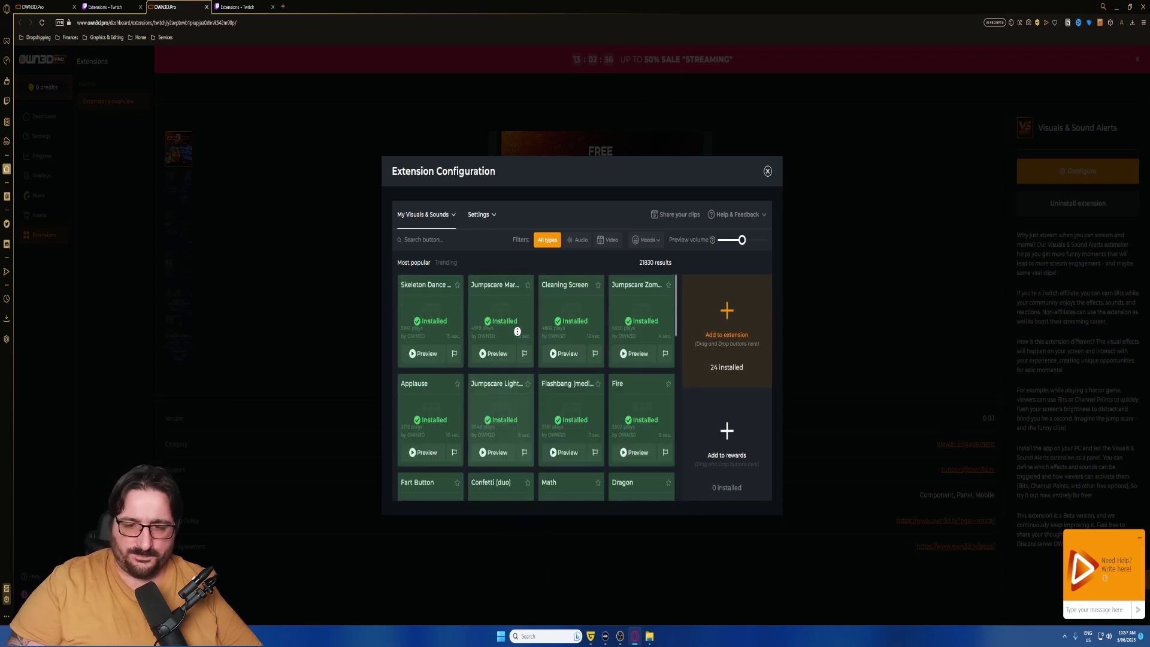
scroll(491, 376, "down", 1)
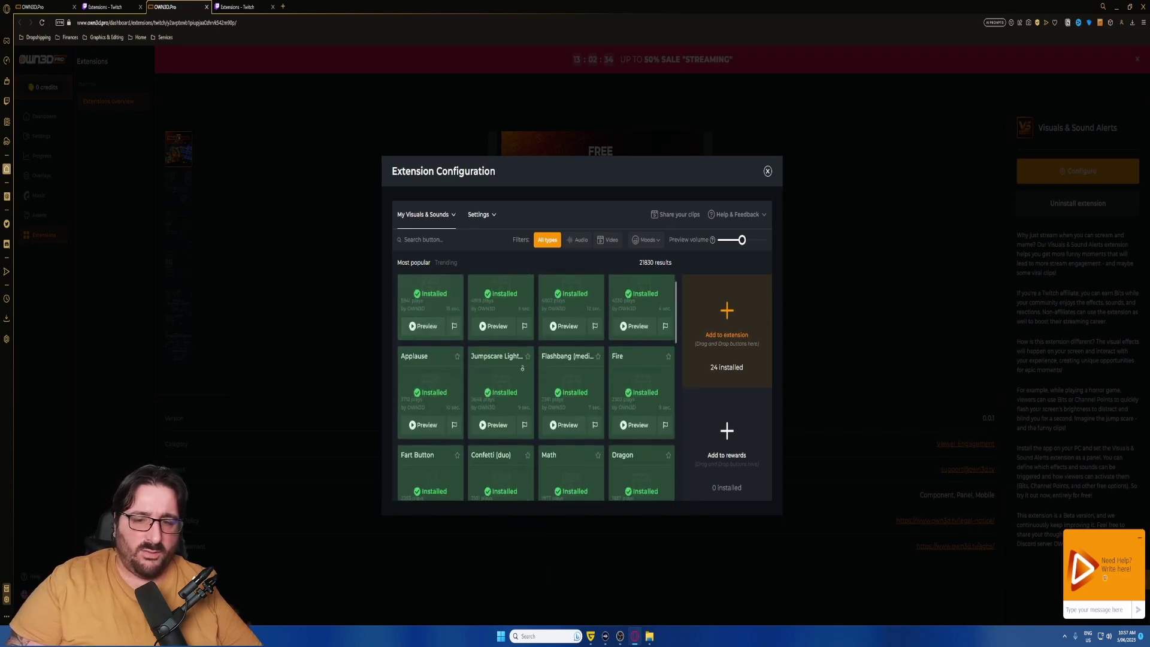
scroll(492, 376, "up", 1)
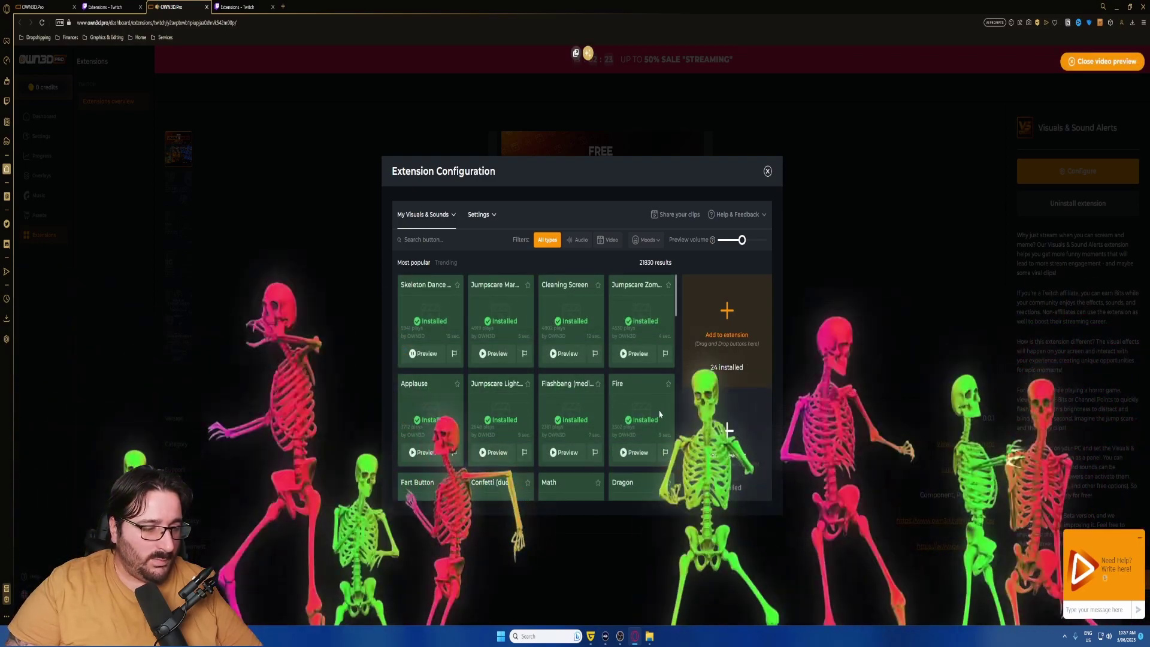
key("alt")
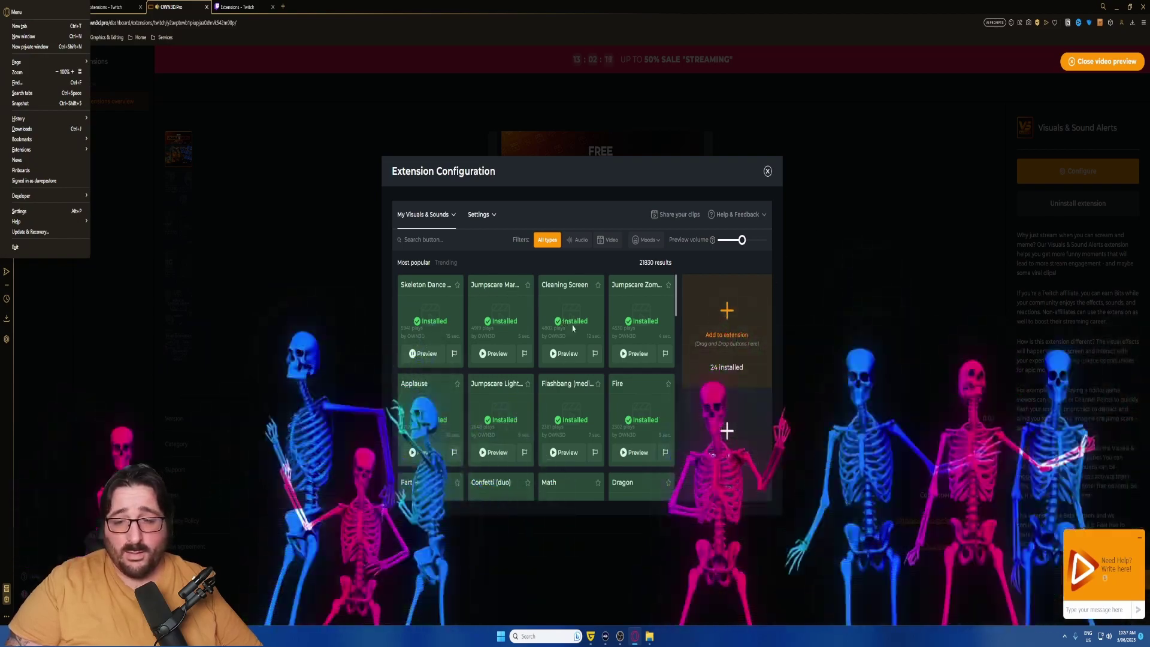
left_click(566, 353)
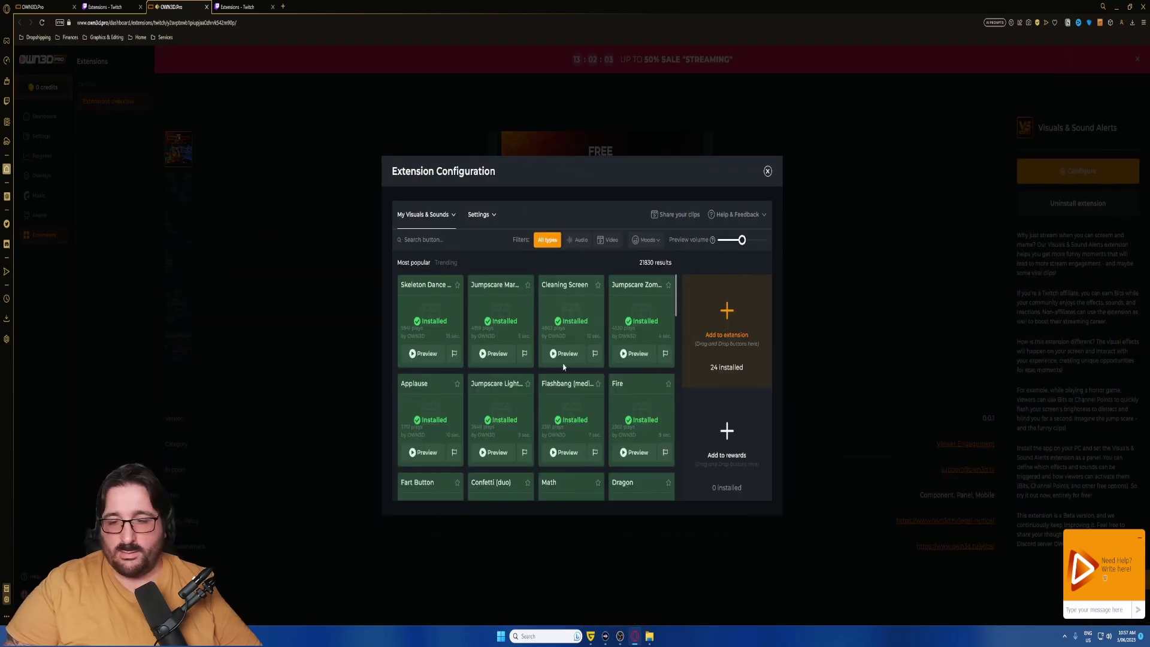
left_click(422, 452)
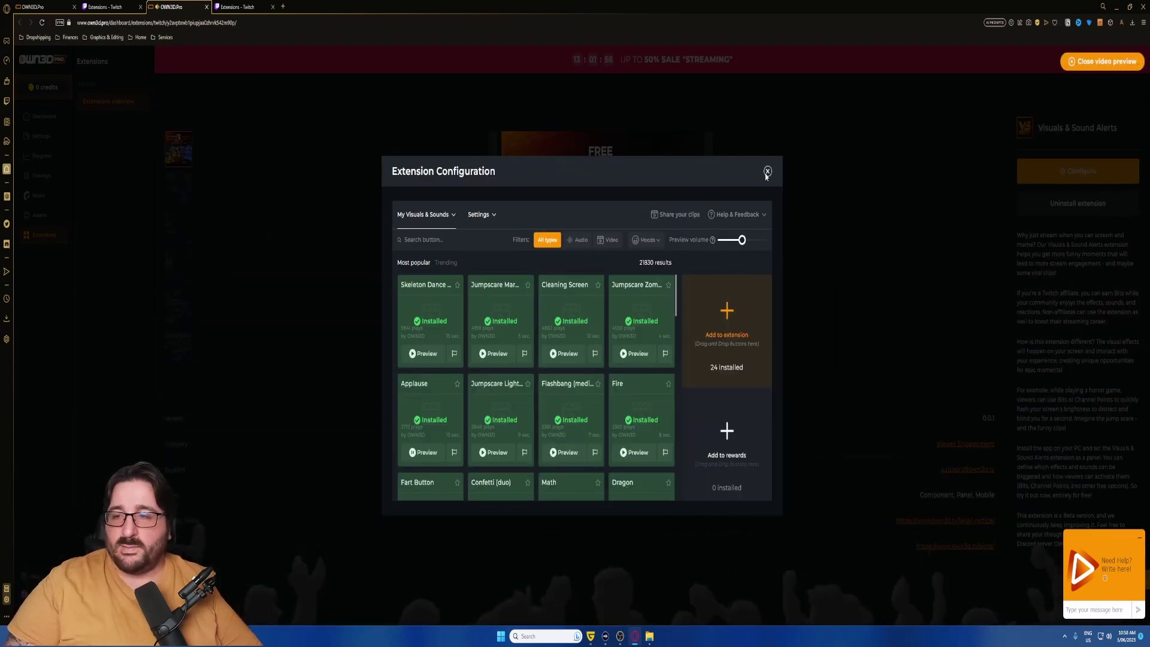
left_click(767, 172)
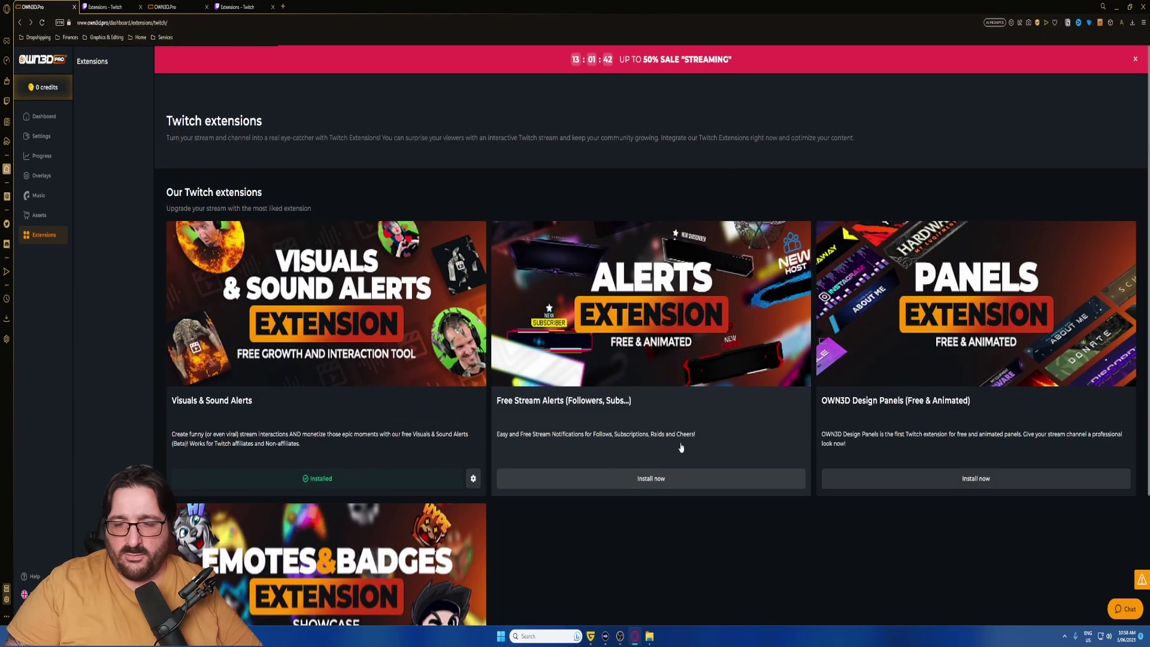
Install the Free Stream Alerts extension on Twitch and activate it as an overlay.
left_click(652, 478)
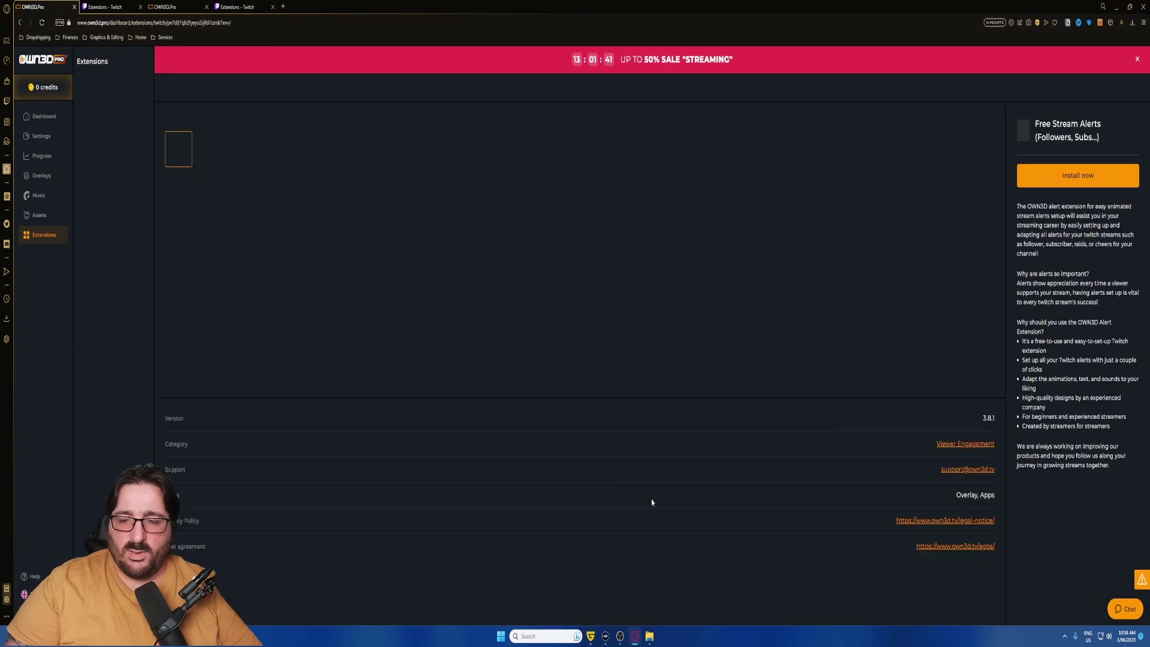
left_click(1078, 176)
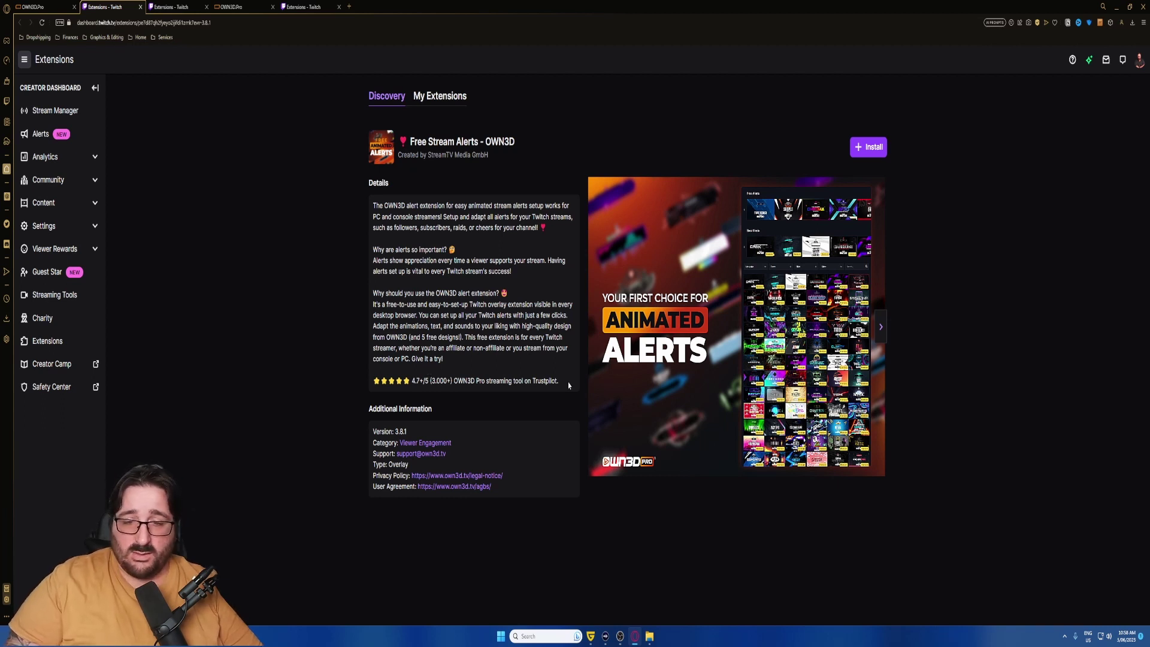
left_click(868, 147)
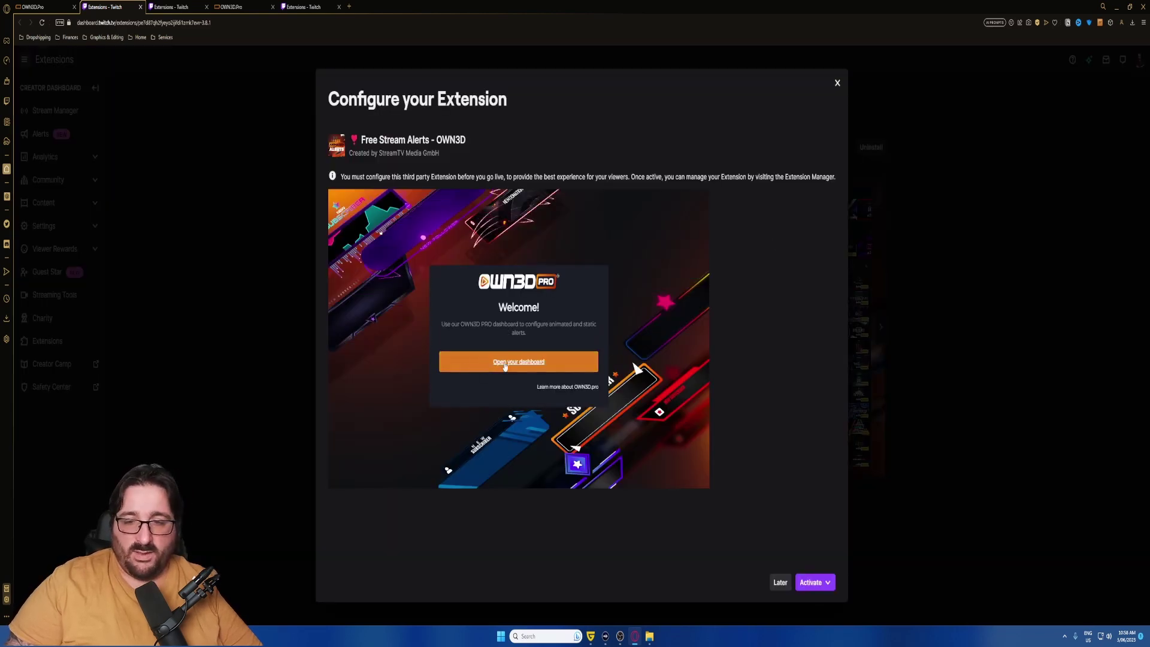
left_click(505, 364)
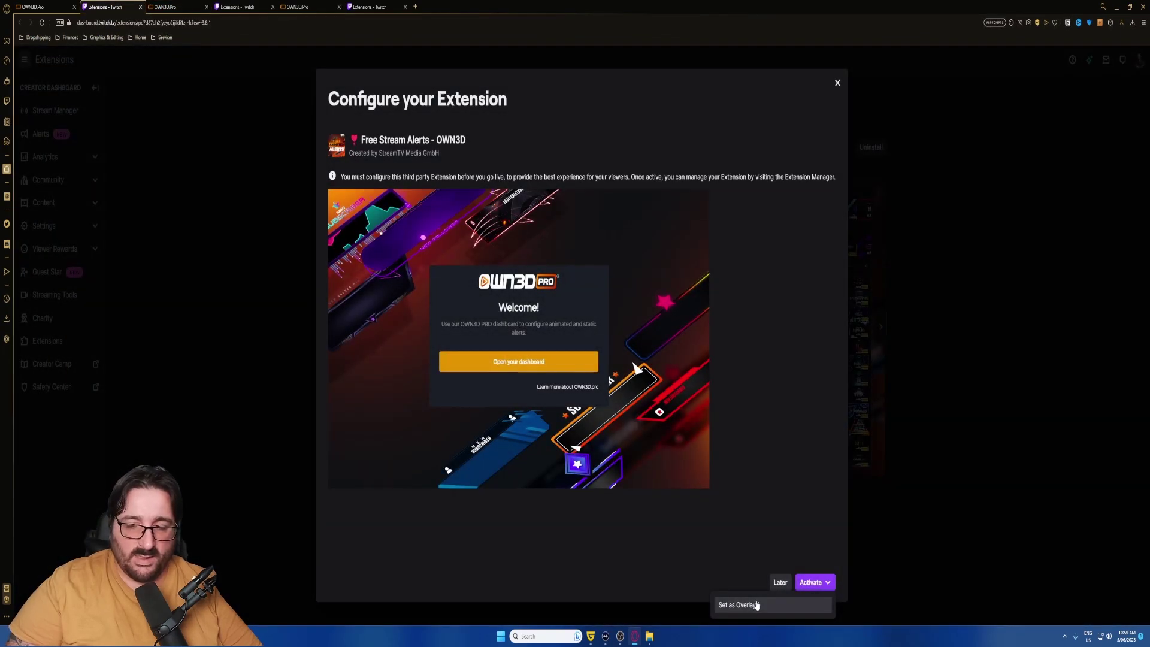
left_click(756, 606)
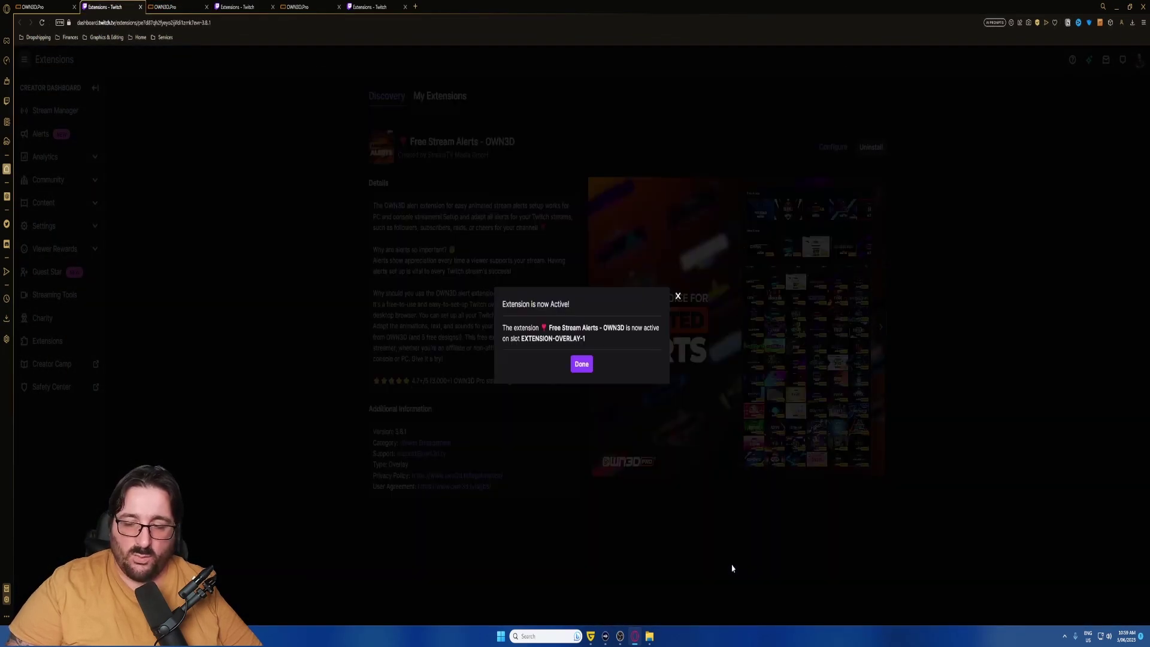
left_click(580, 365)
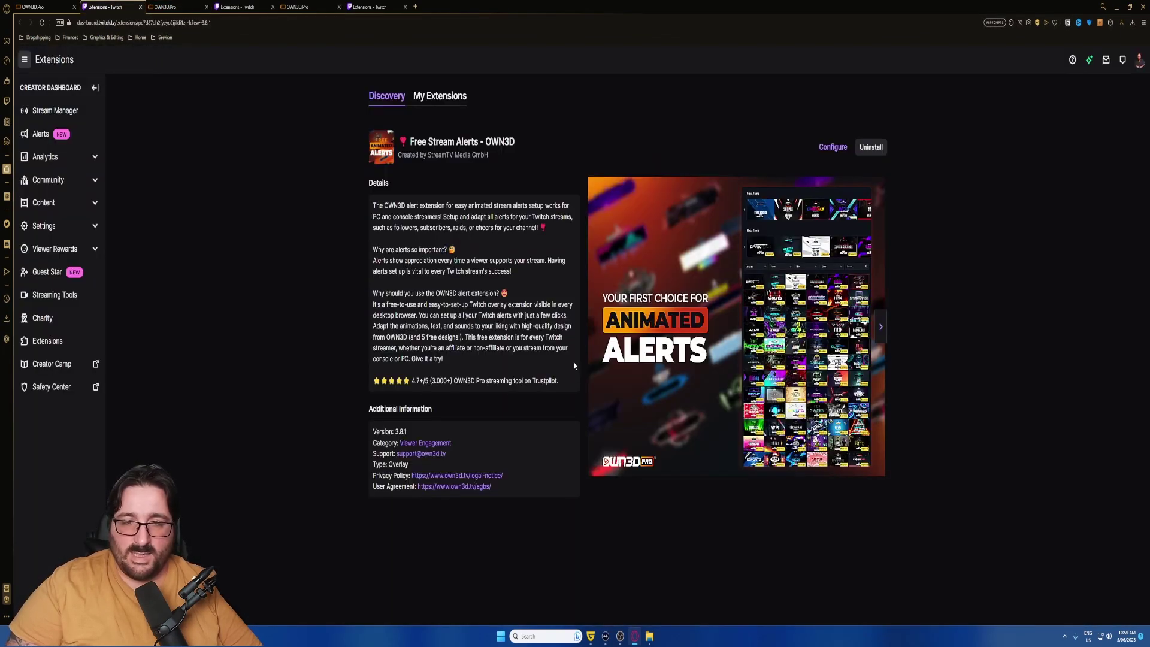
Open the Free Stream Alerts configuration in OWN3D Pro and continue to its alert settings.
left_click(831, 146)
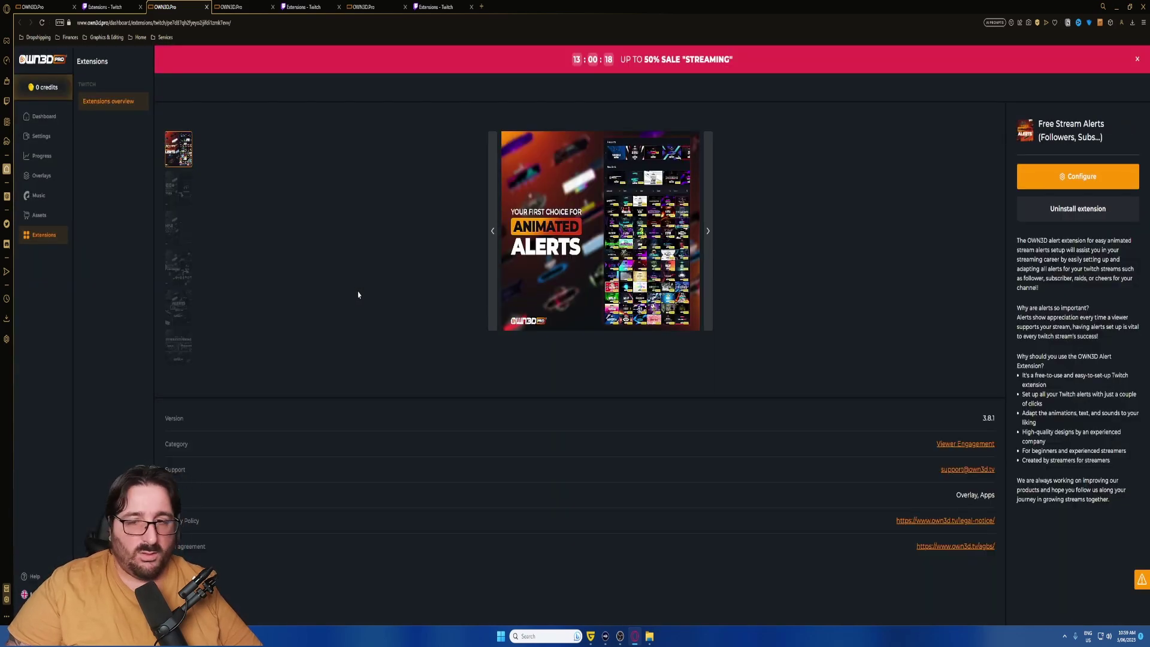
left_click(1045, 177)
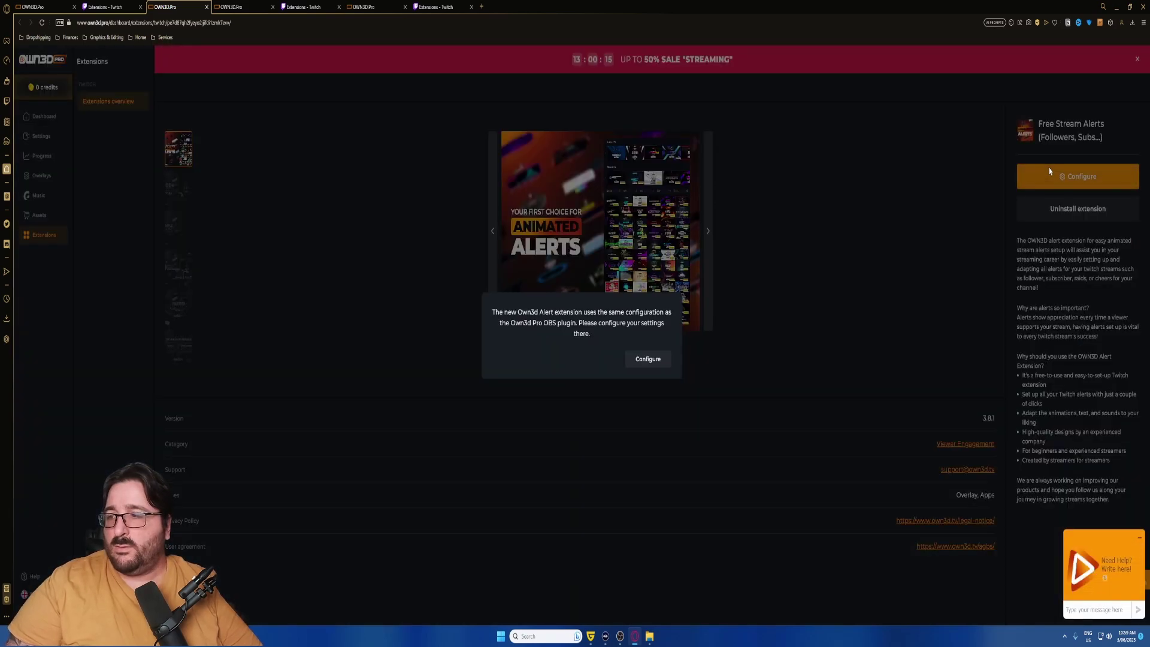
left_click(647, 358)
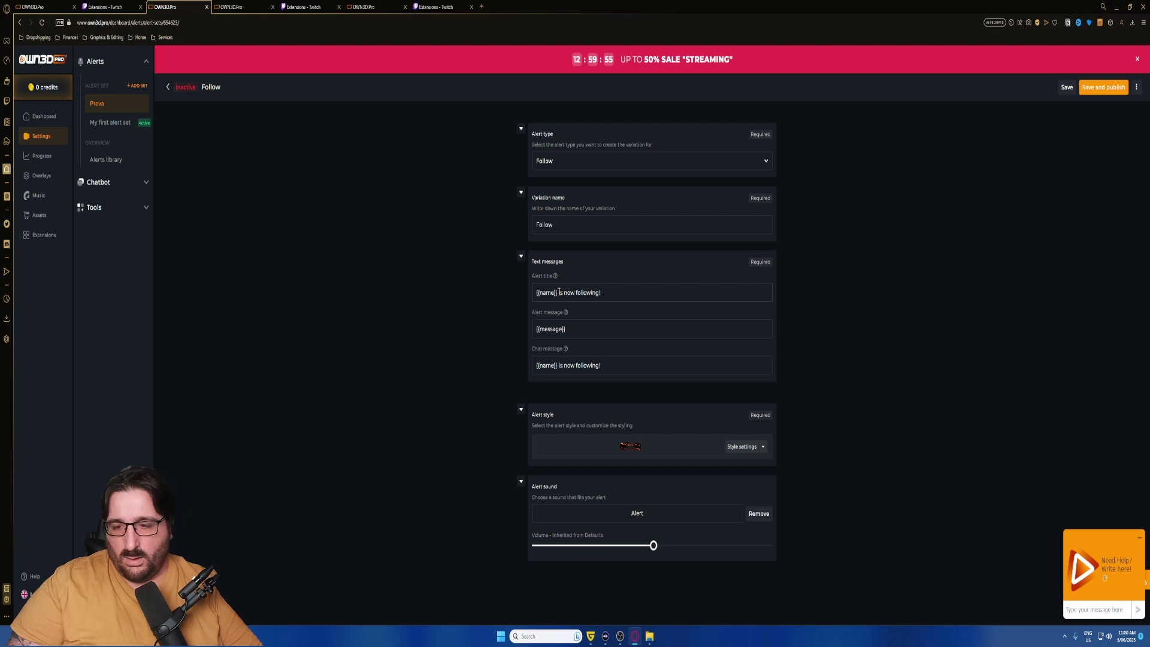
Shorten the Follow alert's title in the Prova alert set to {{name}}, and save and publish it.
left_click_drag(559, 293, 675, 292)
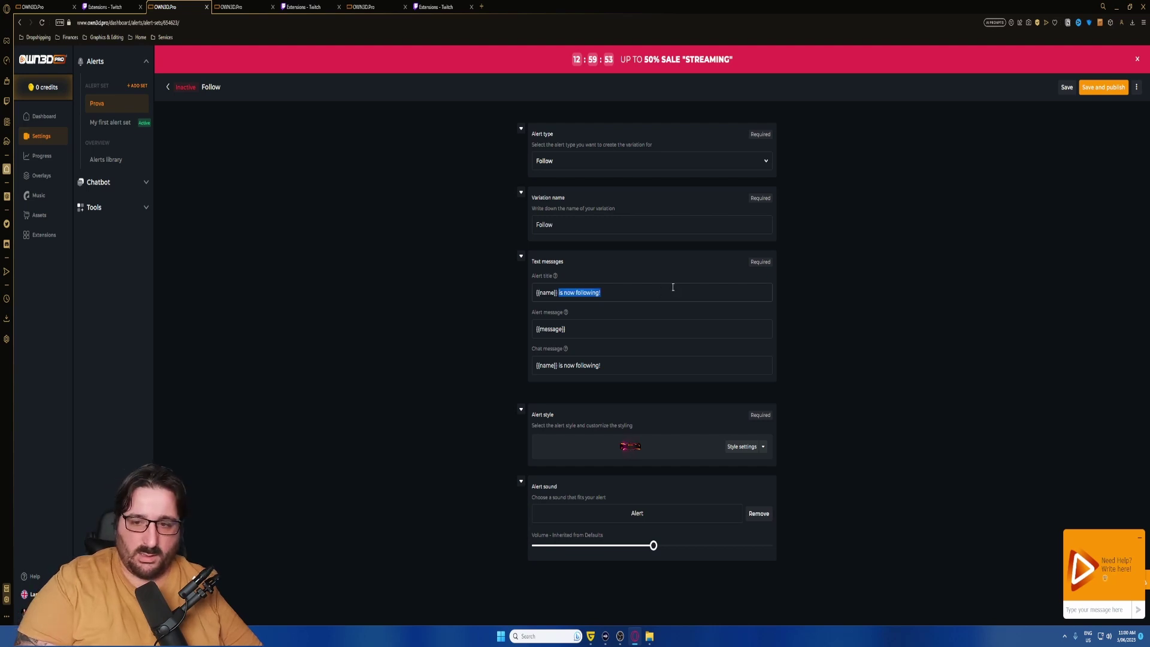
key("BackSpace")
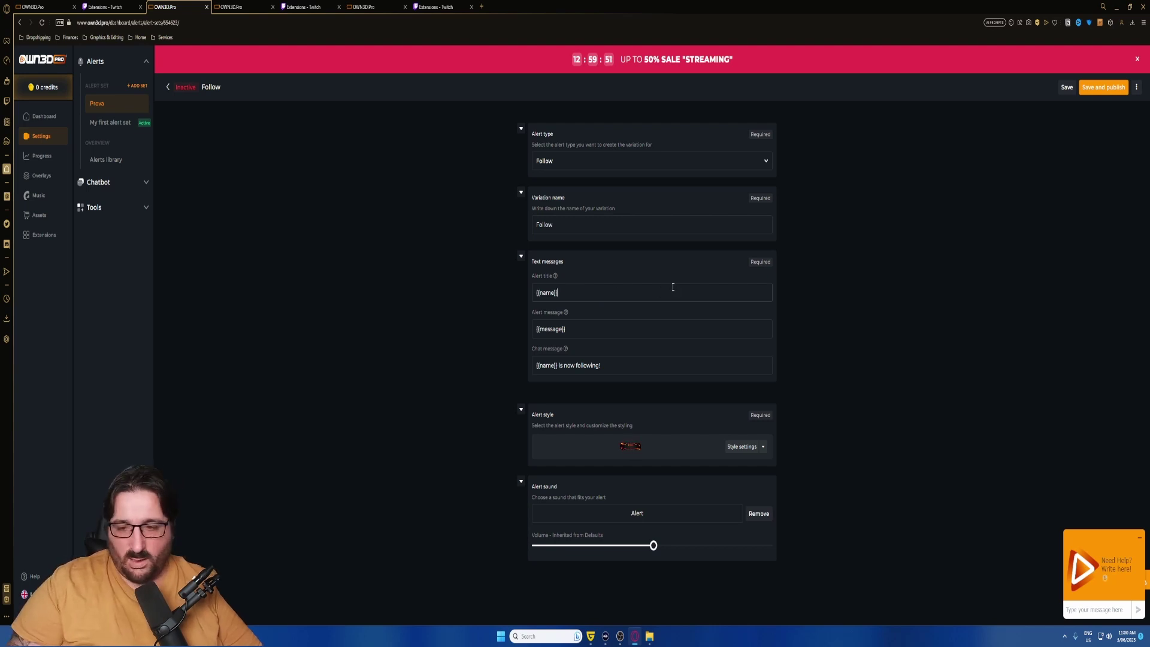
left_click(1100, 88)
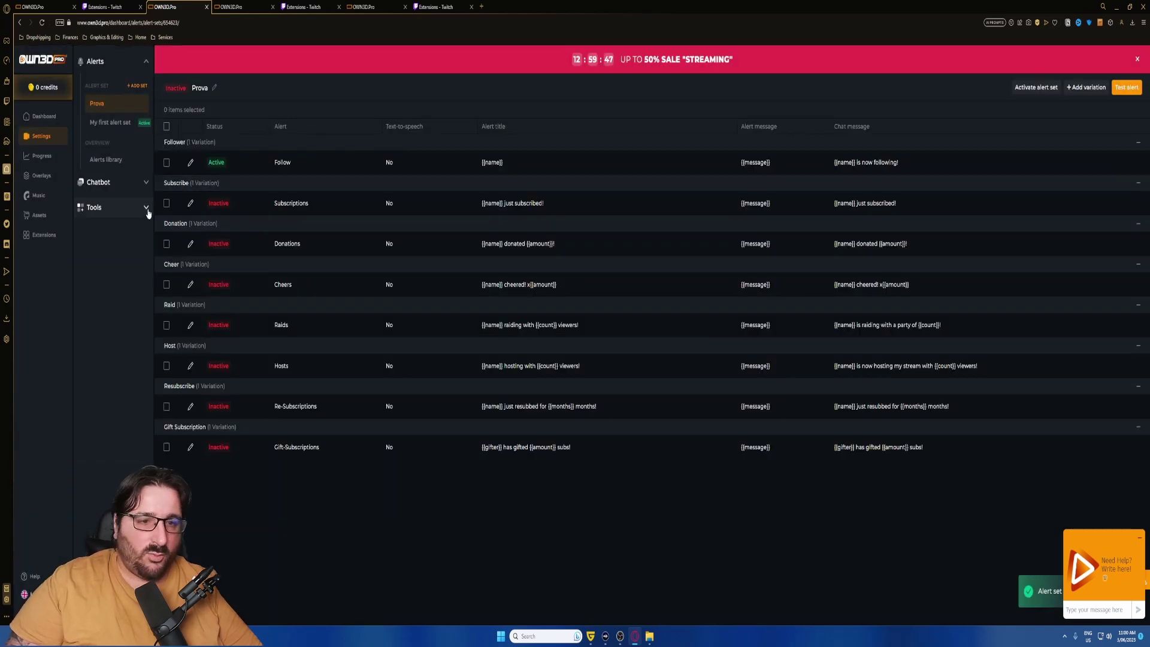
Save and publish the Subscriptions, Donations and Cheers alerts of the Prova alert set with their default settings.
left_click(190, 204)
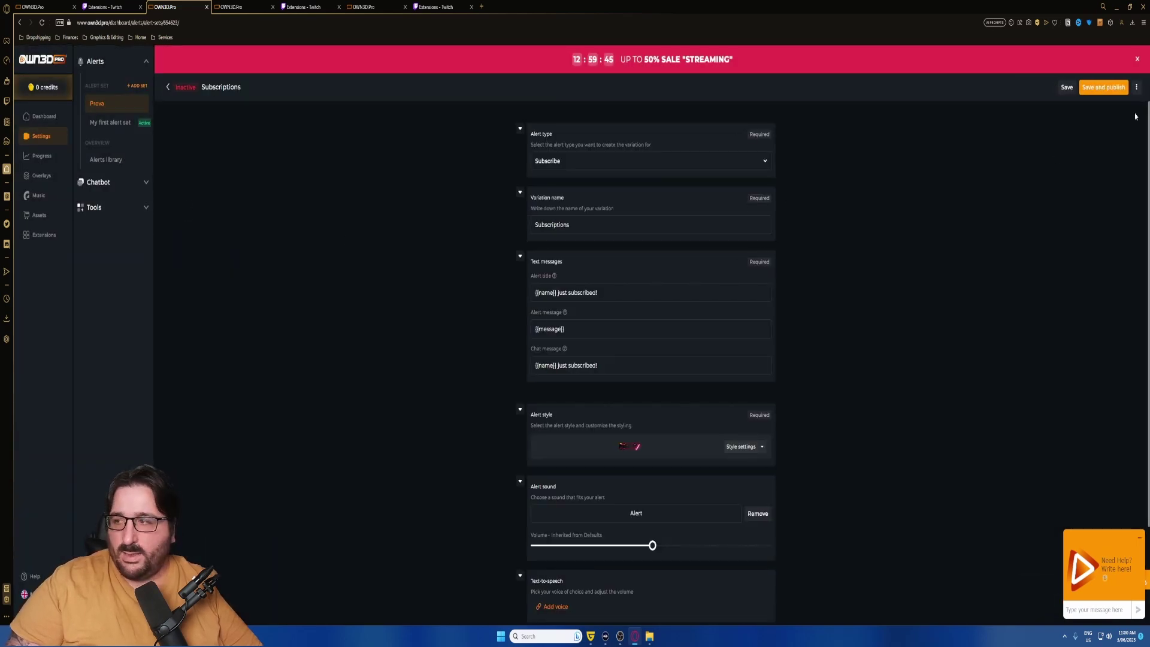
left_click(1114, 88)
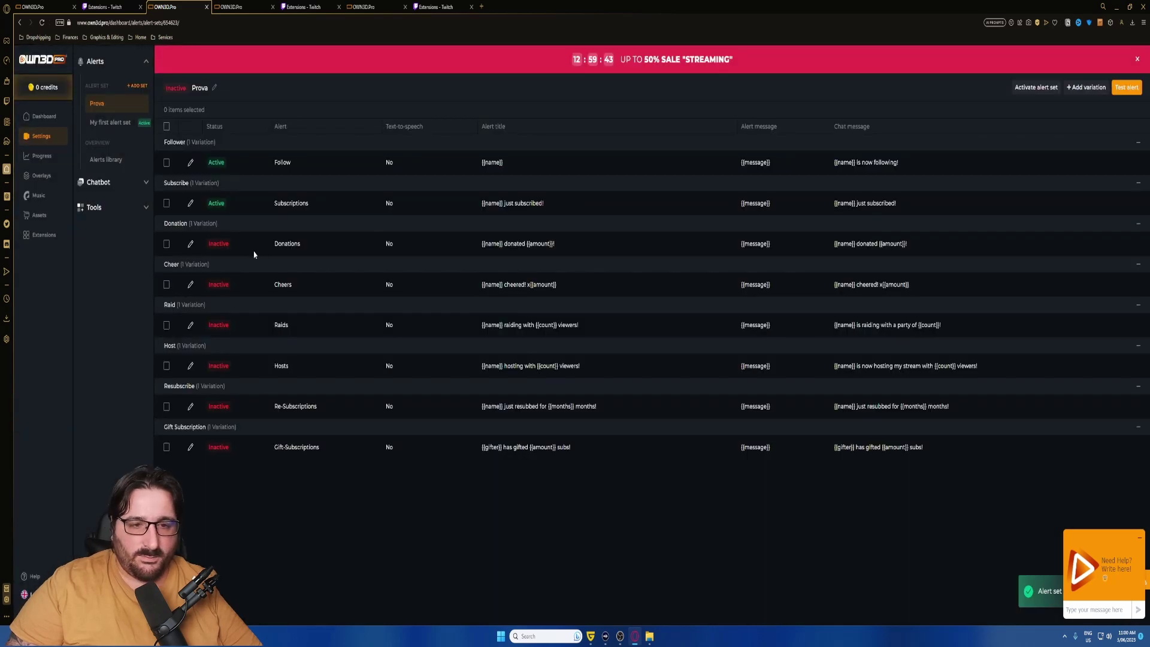
left_click(190, 244)
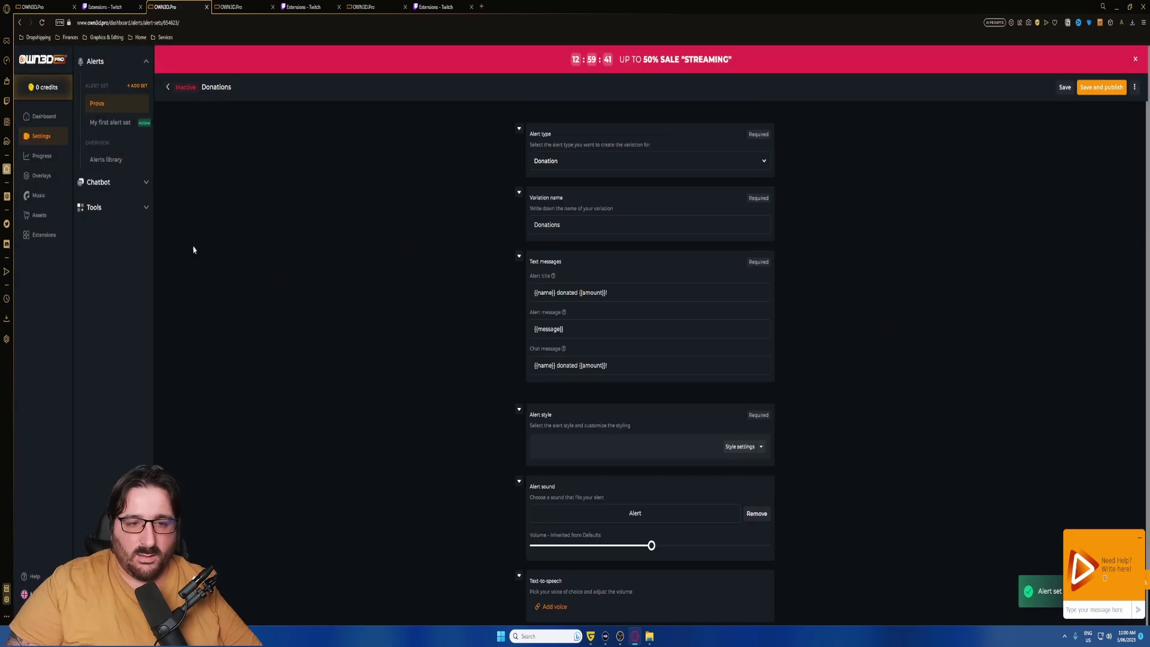
left_click(1109, 87)
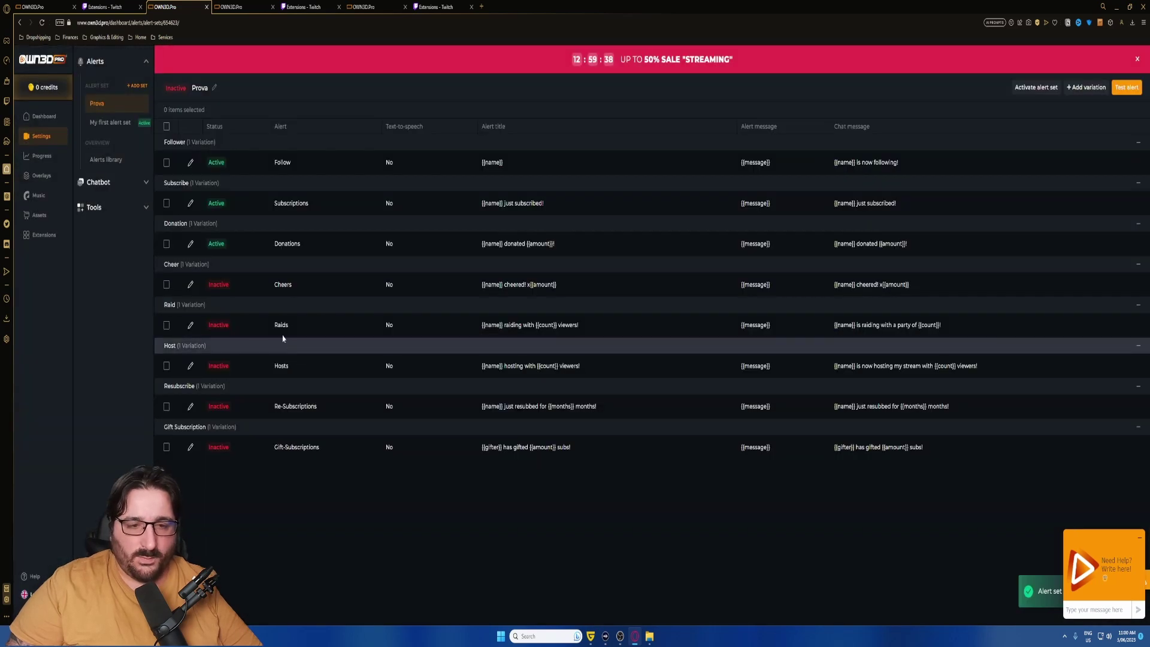
left_click(190, 284)
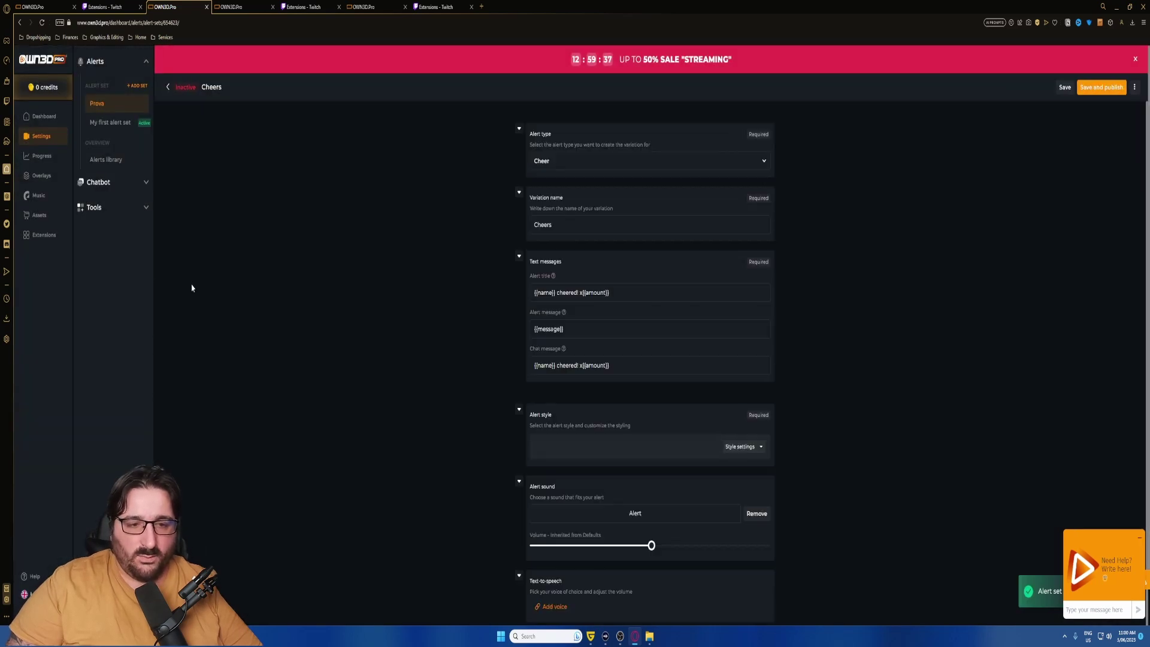
left_click(1104, 88)
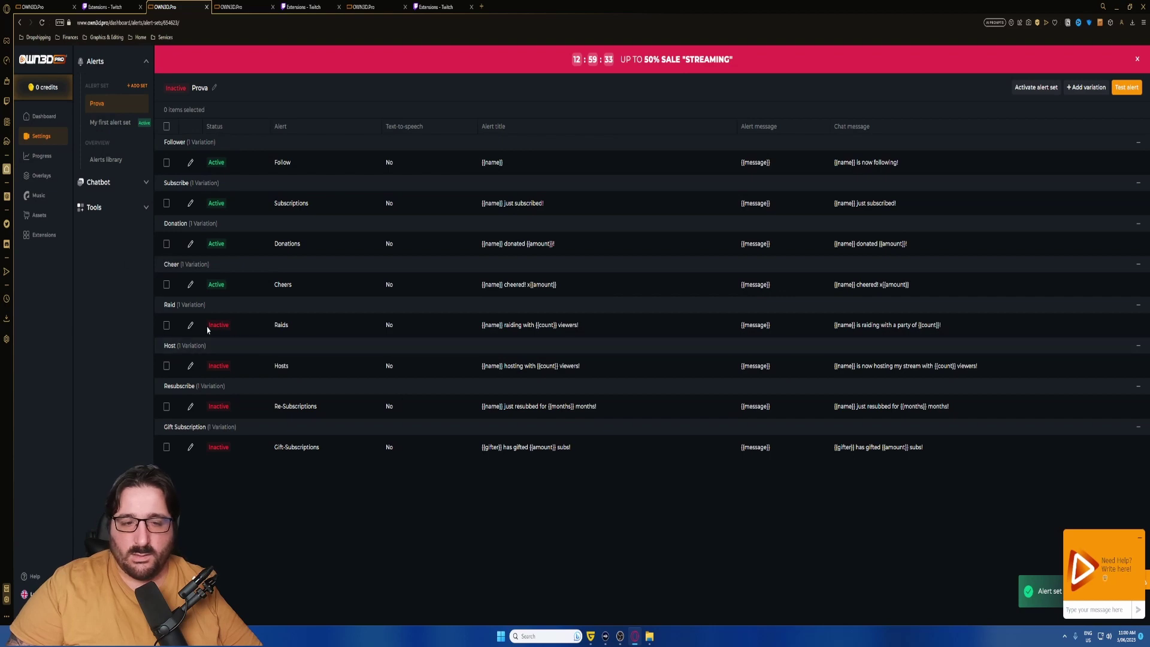
Save and publish the Raids, Hosts, Re-Subscriptions and Gift-Subscriptions alerts of the Prova set with their default settings.
left_click(190, 324)
left_click(1097, 90)
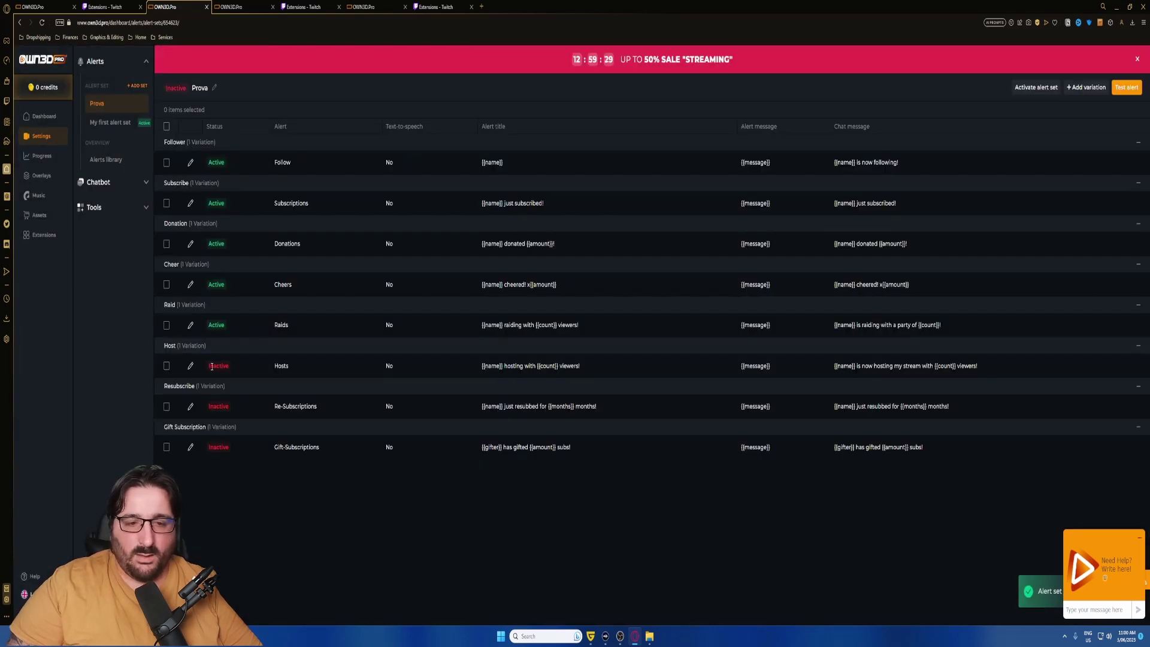
left_click(191, 366)
left_click(1103, 87)
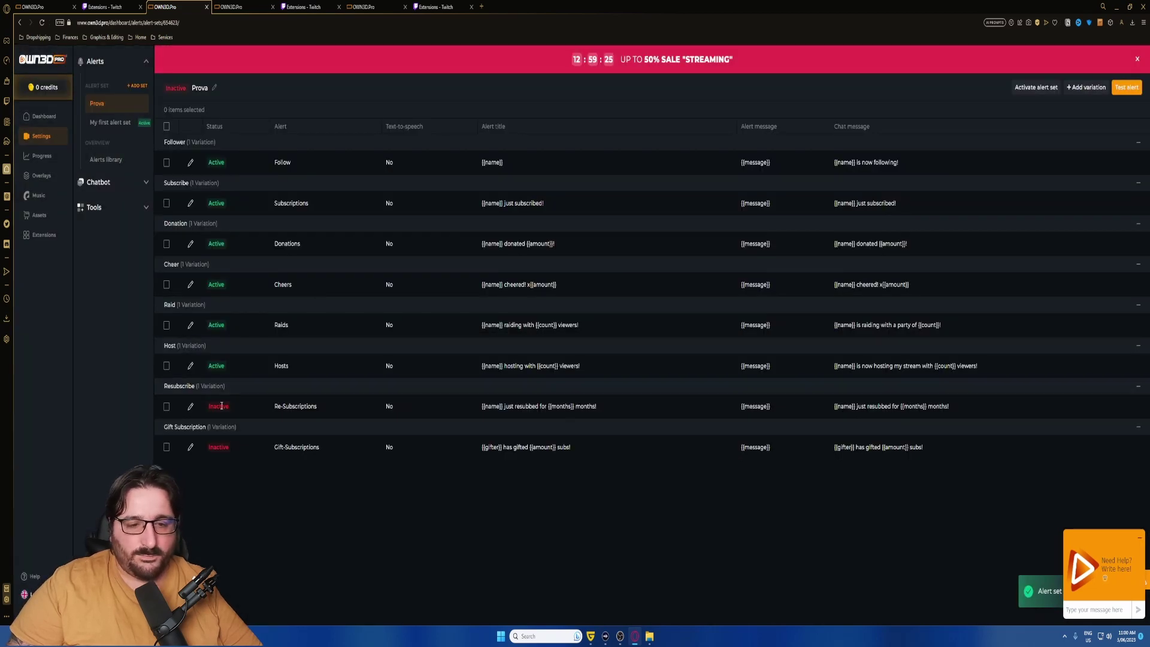
left_click(190, 407)
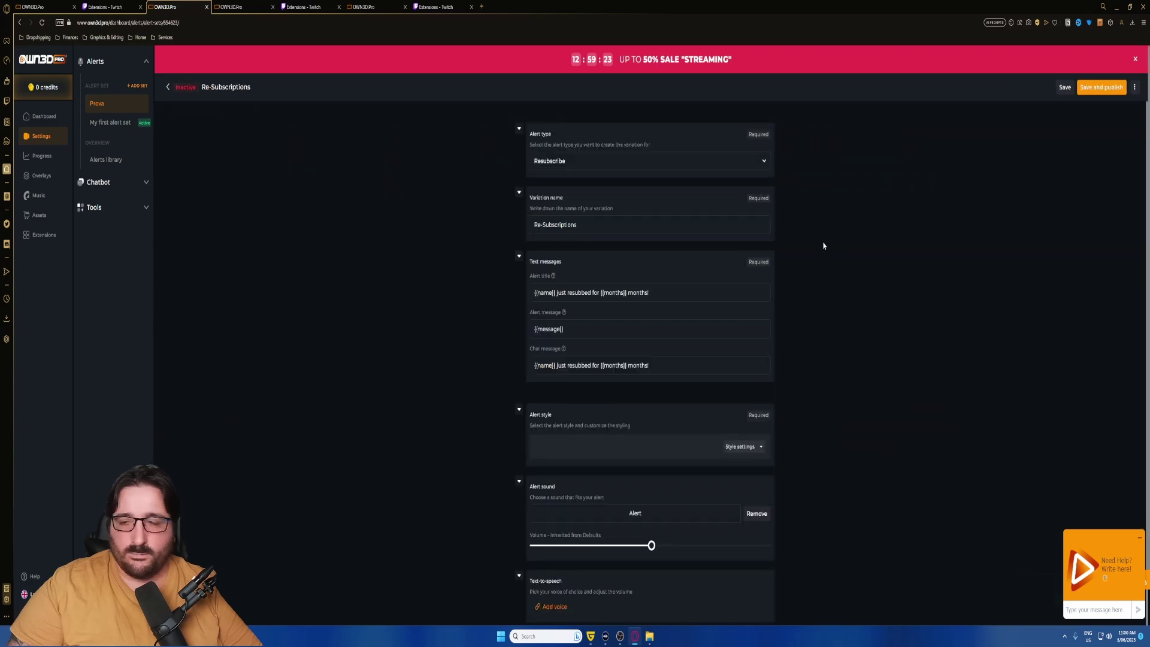
left_click(1096, 91)
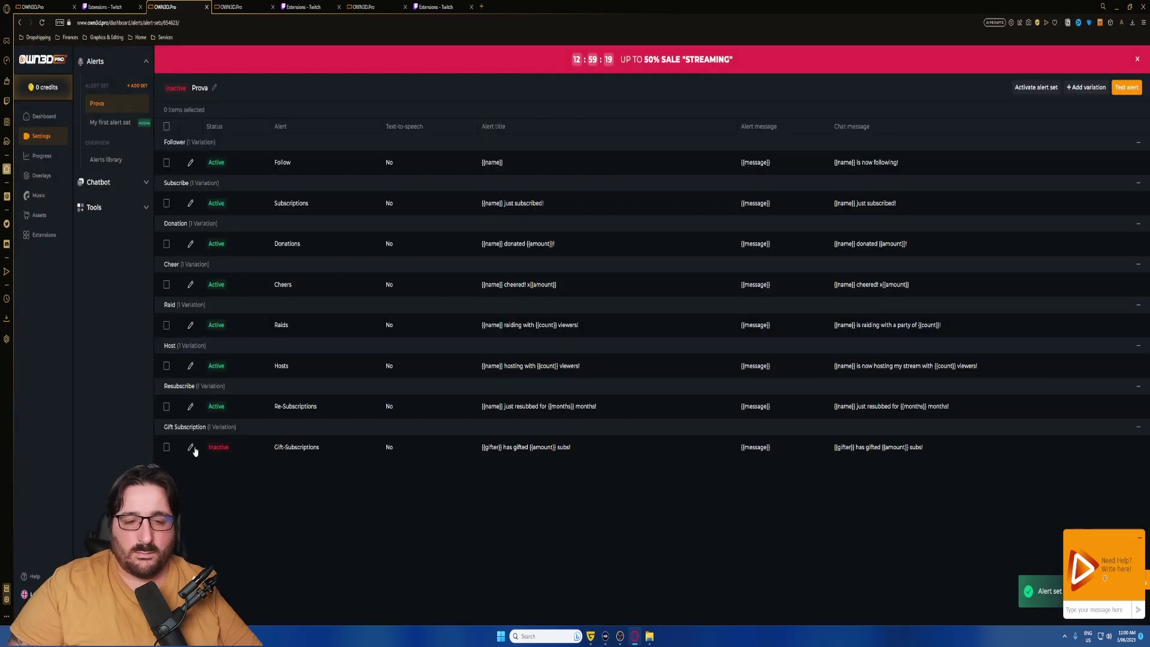
left_click(190, 447)
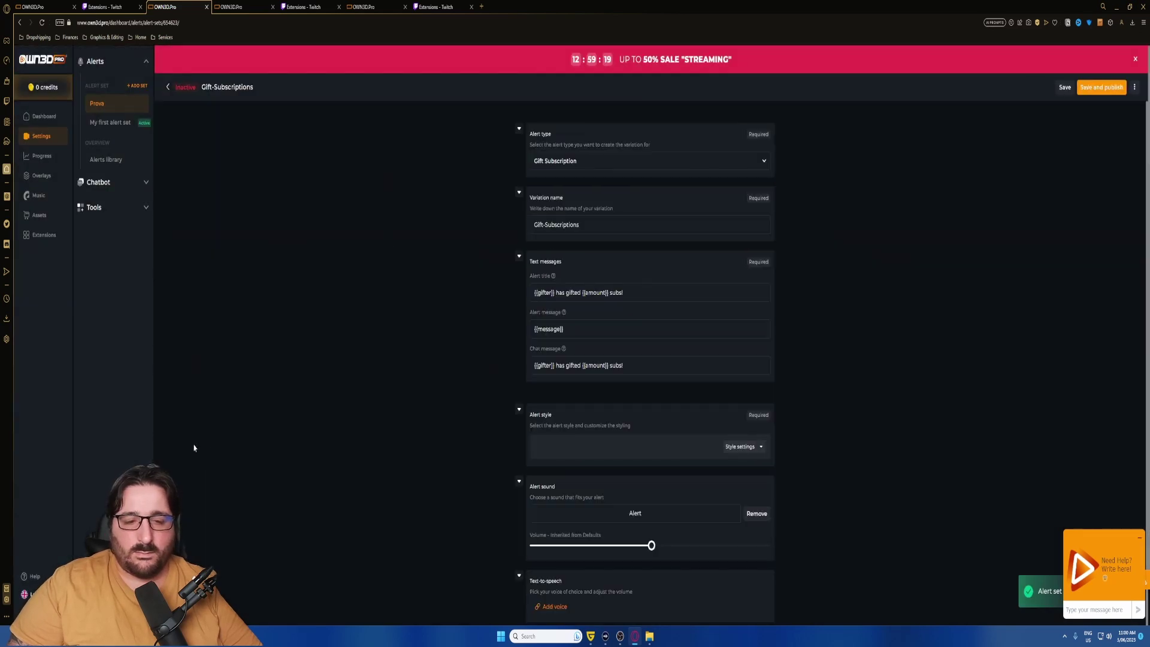
left_click(1098, 88)
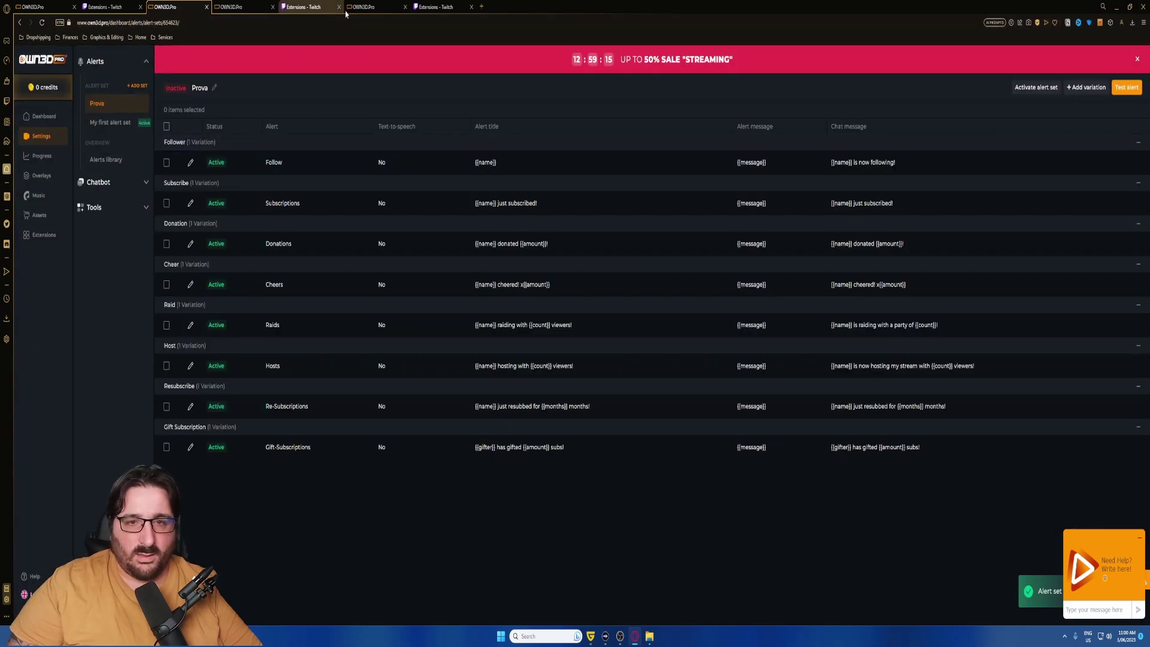
Install the OWN3D Design Panels (Free & Animated) extension on Twitch from the OWN3D Pro extensions overview.
left_click(242, 6)
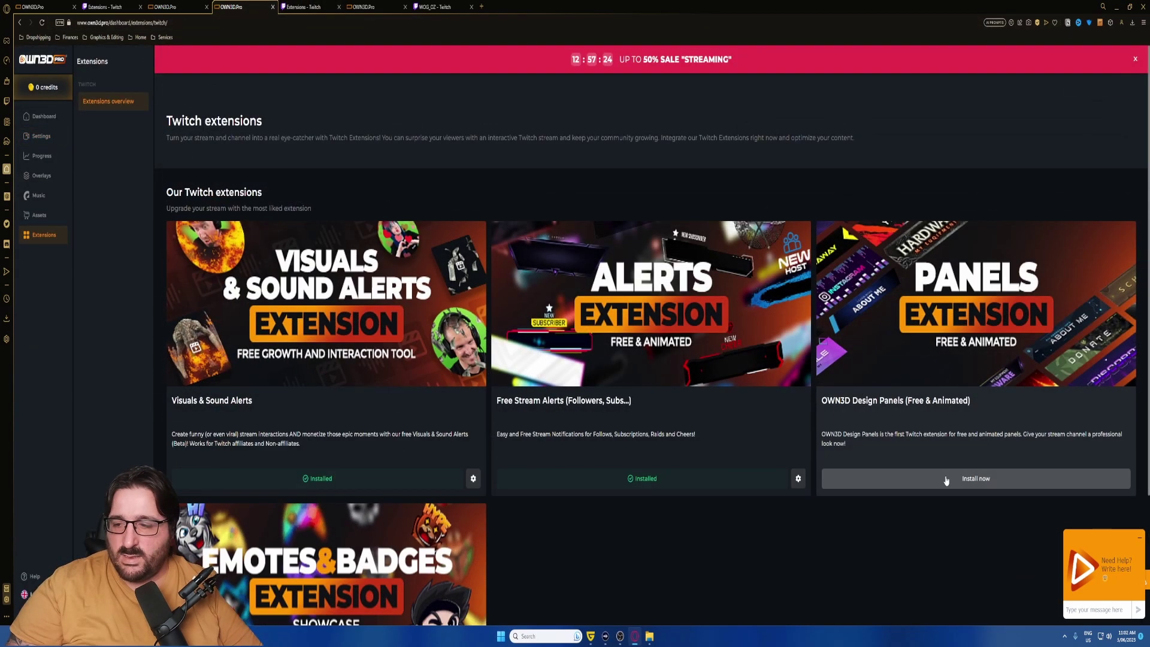
left_click(935, 399)
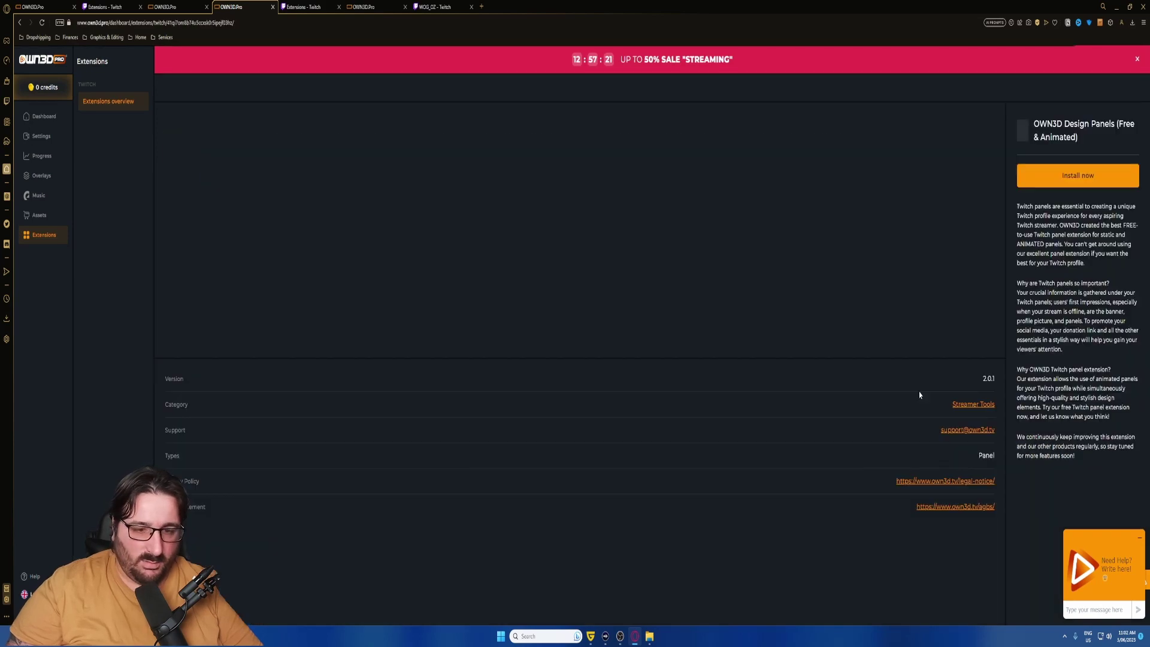
left_click(1078, 175)
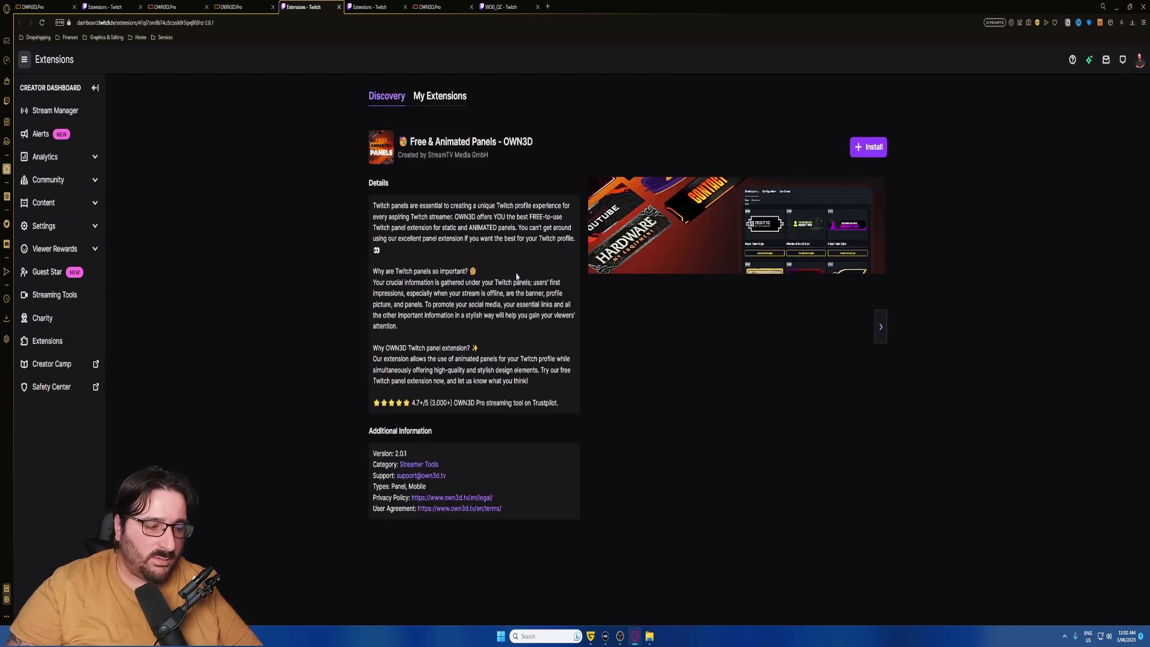
left_click(872, 149)
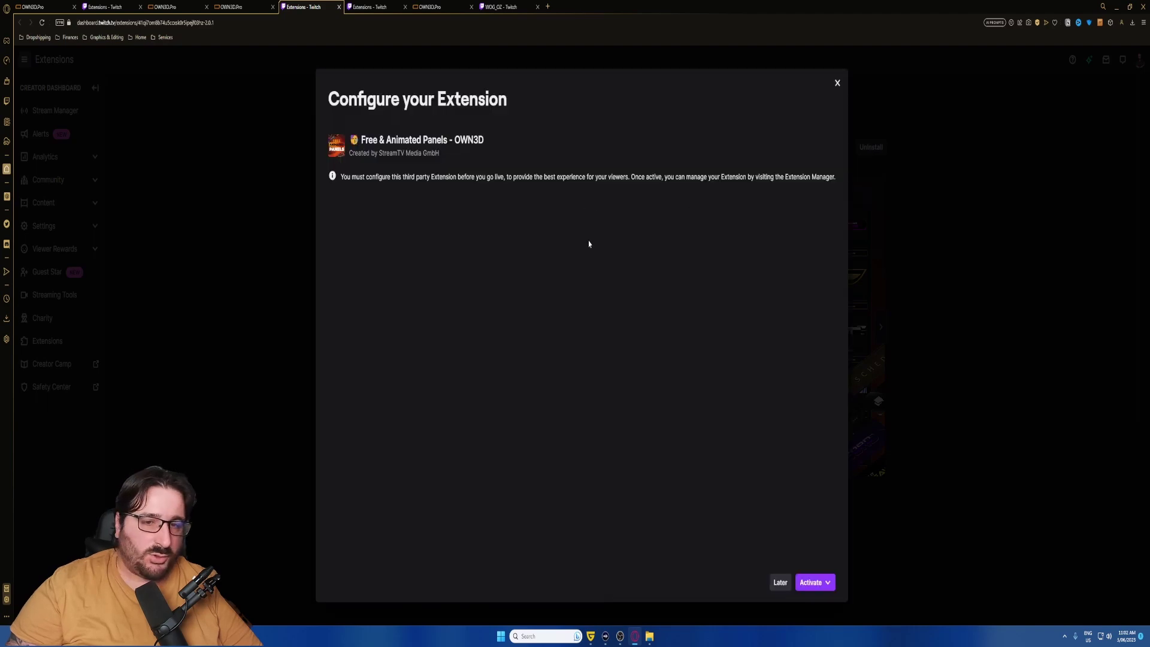
Open the Design Panels configuration in OWN3D Pro, browse the free panel styles and select the Carry style.
left_click(649, 407)
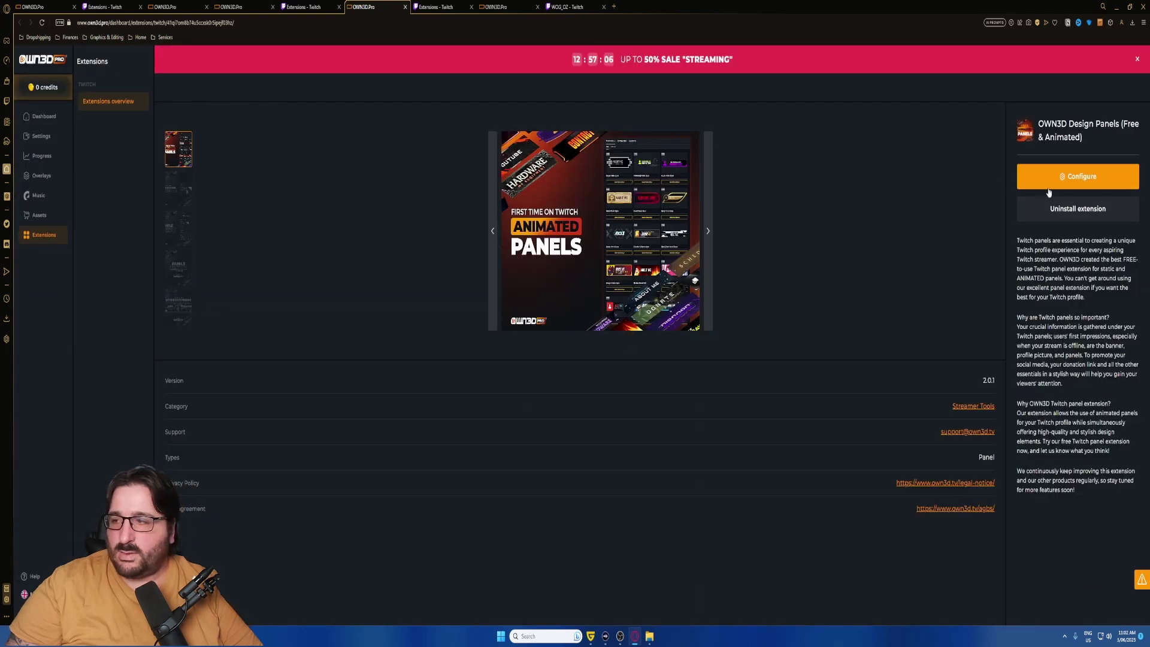
left_click(1053, 183)
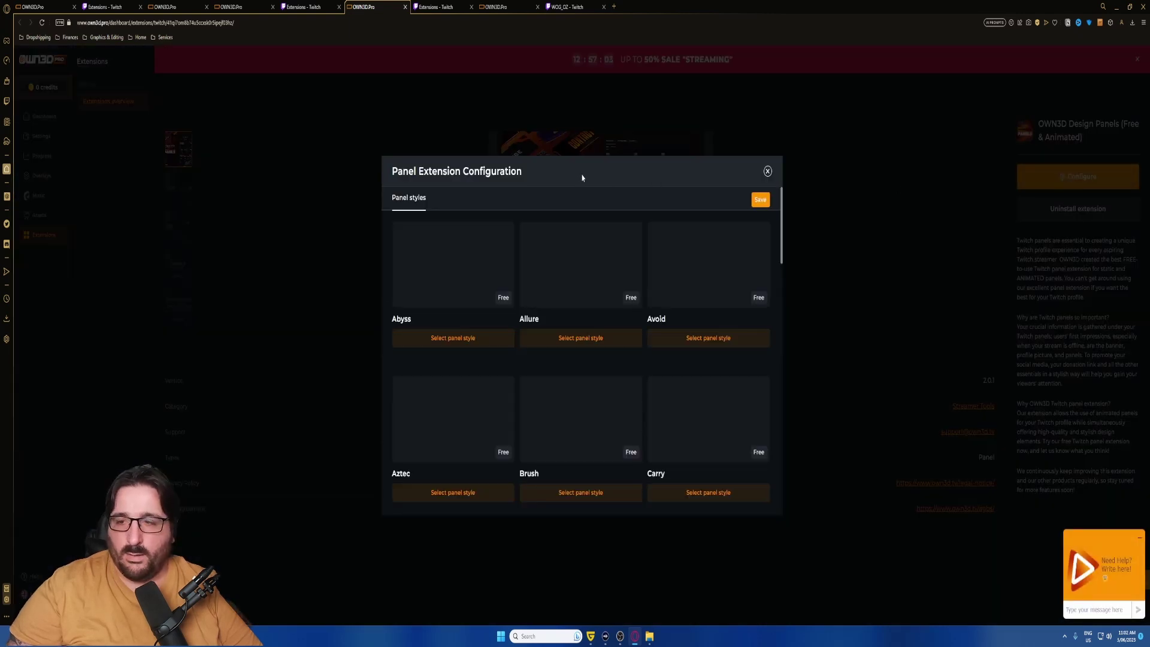
scroll(529, 352, "down", 3)
scroll(529, 352, "up", 2)
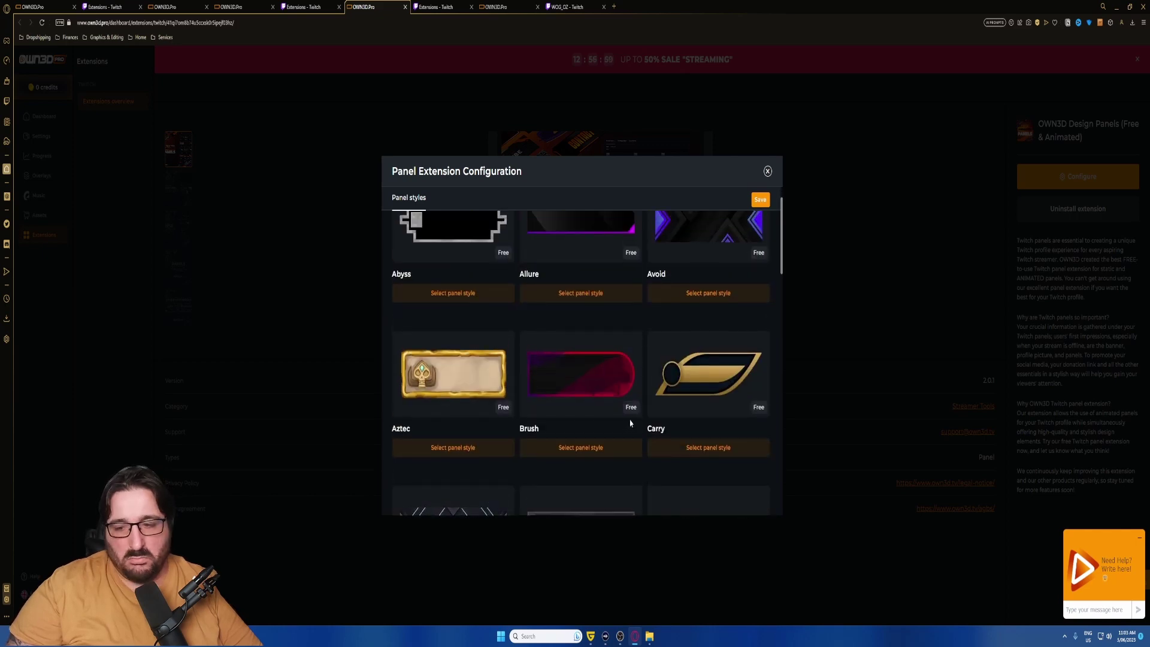
scroll(709, 446, "down", 4)
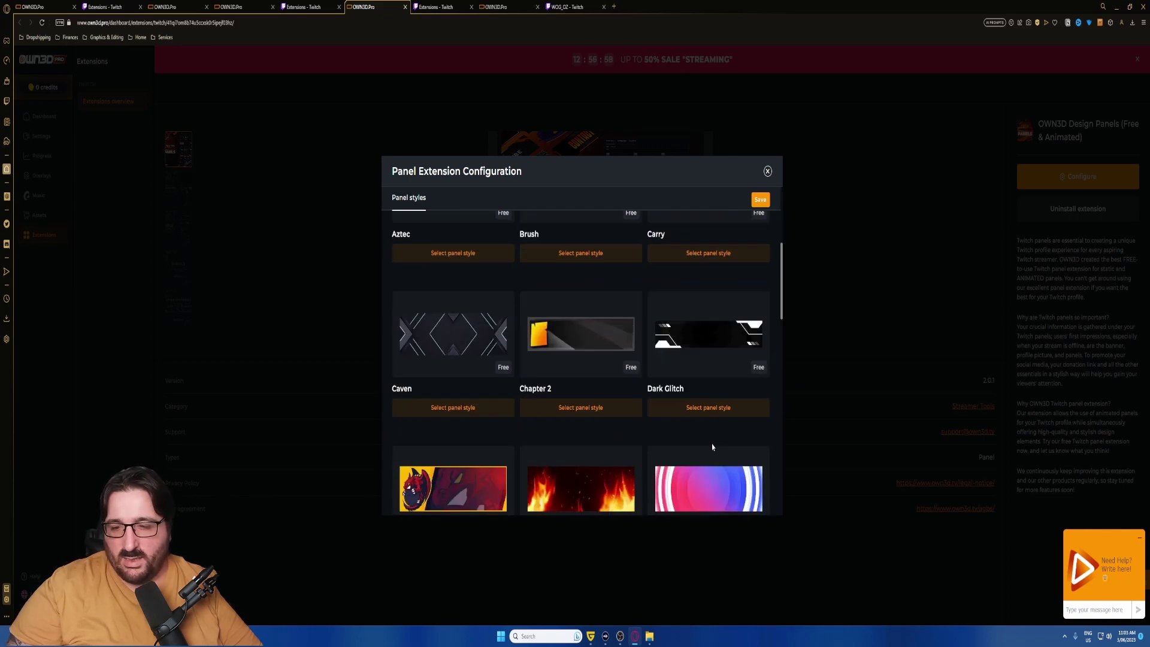
scroll(713, 446, "down", 8)
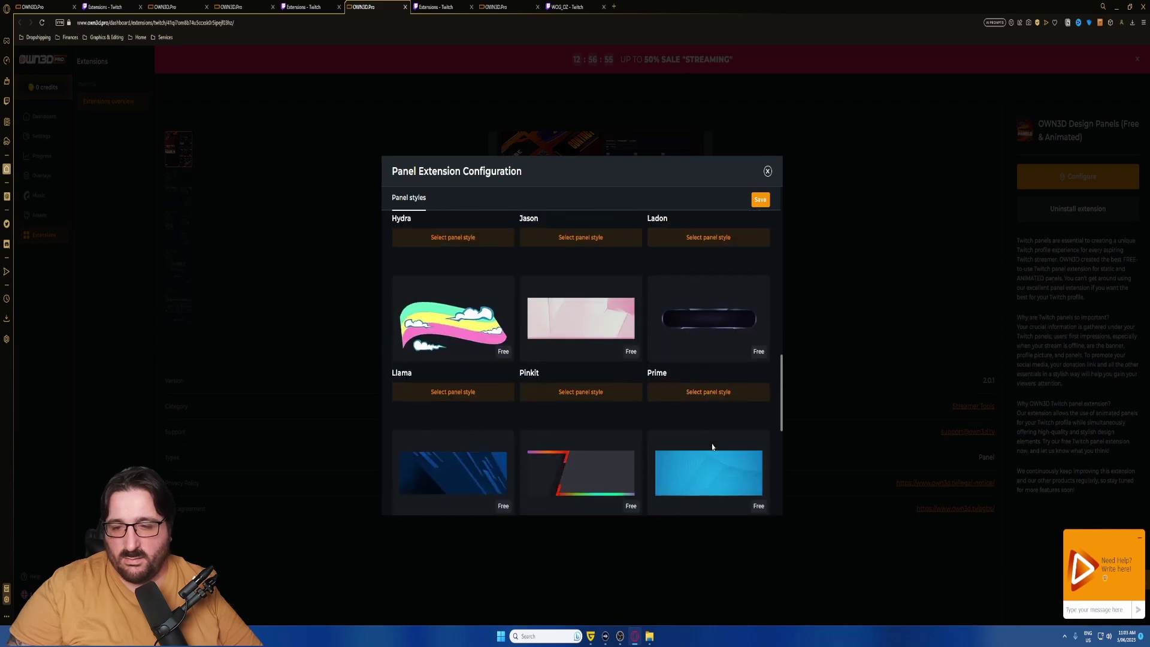
scroll(712, 447, "down", 6)
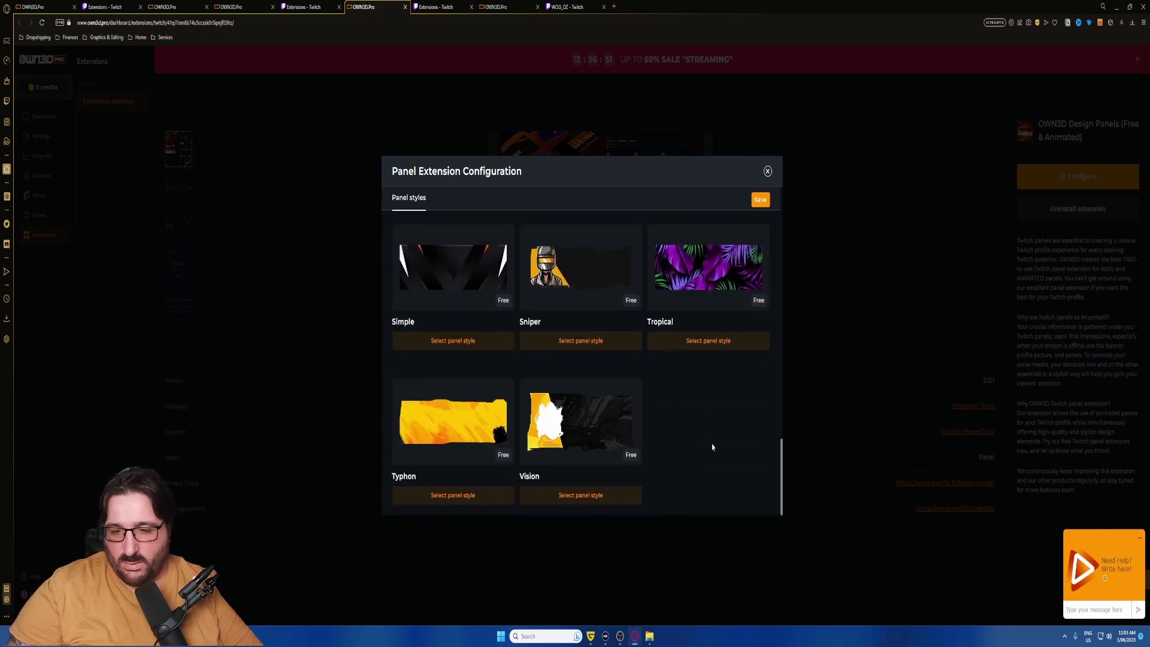
scroll(712, 447, "up", 15)
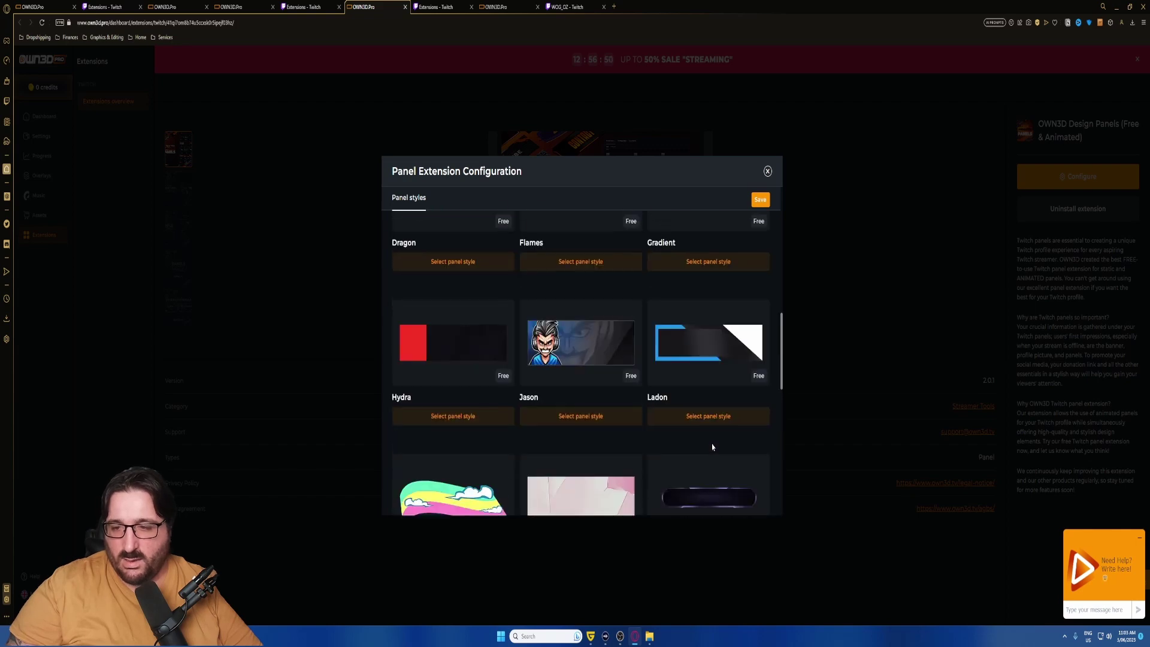
scroll(703, 427, "up", 1)
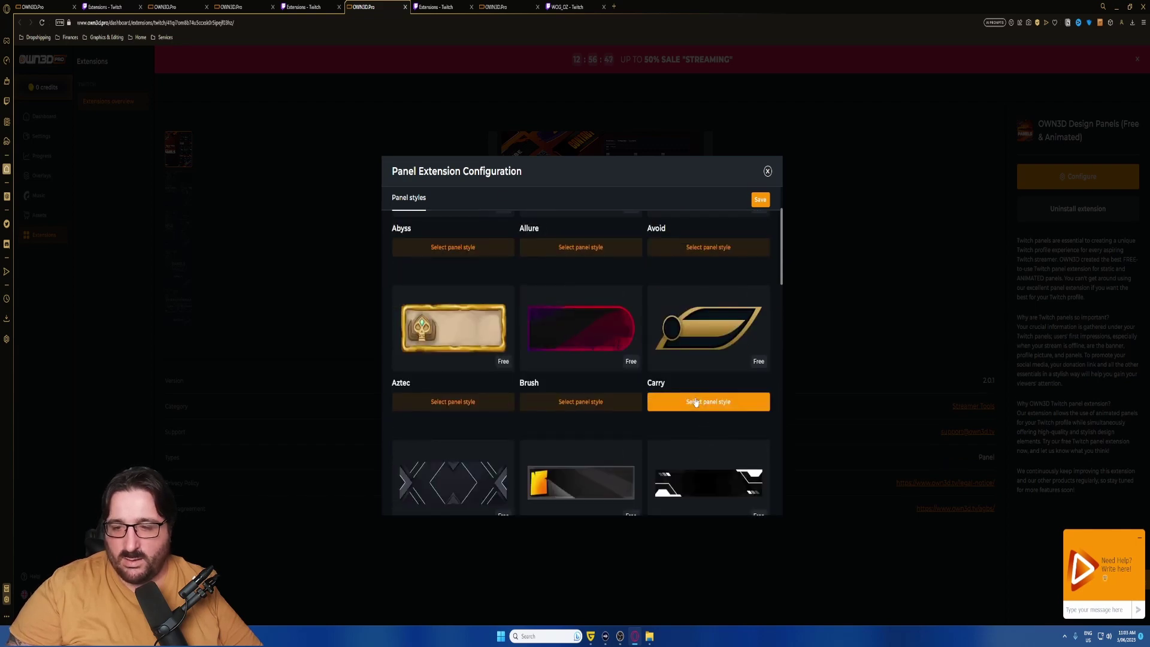
left_click(697, 400)
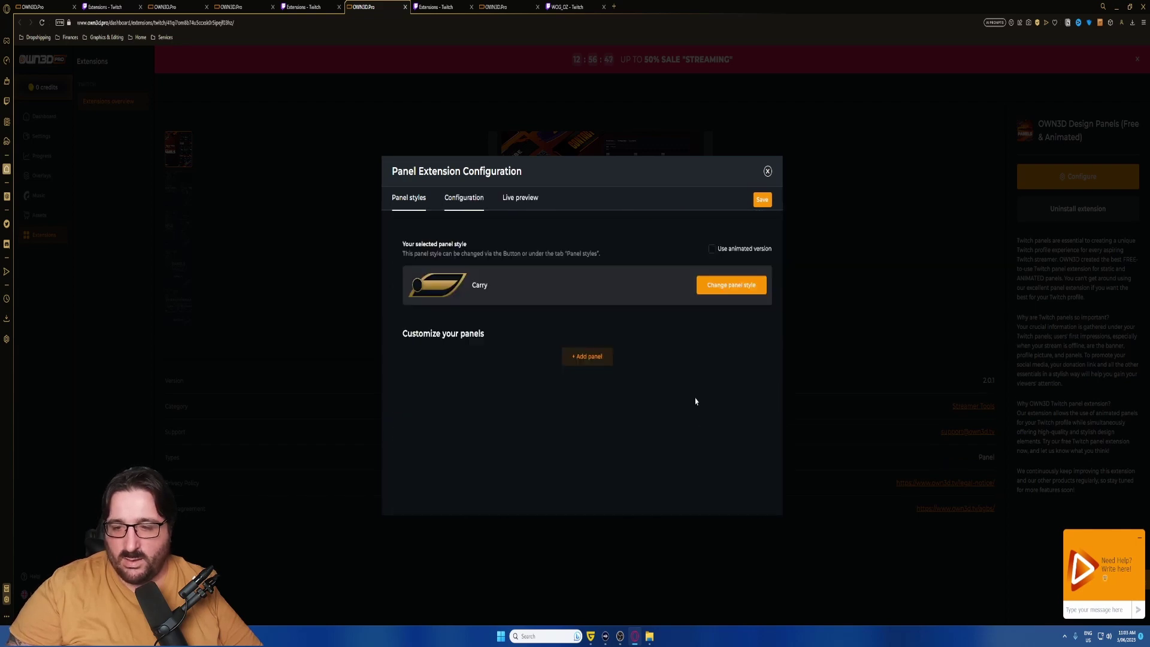
Add a new panel and set its title to "About ME".
left_click(570, 358)
scroll(470, 395, "down", 2)
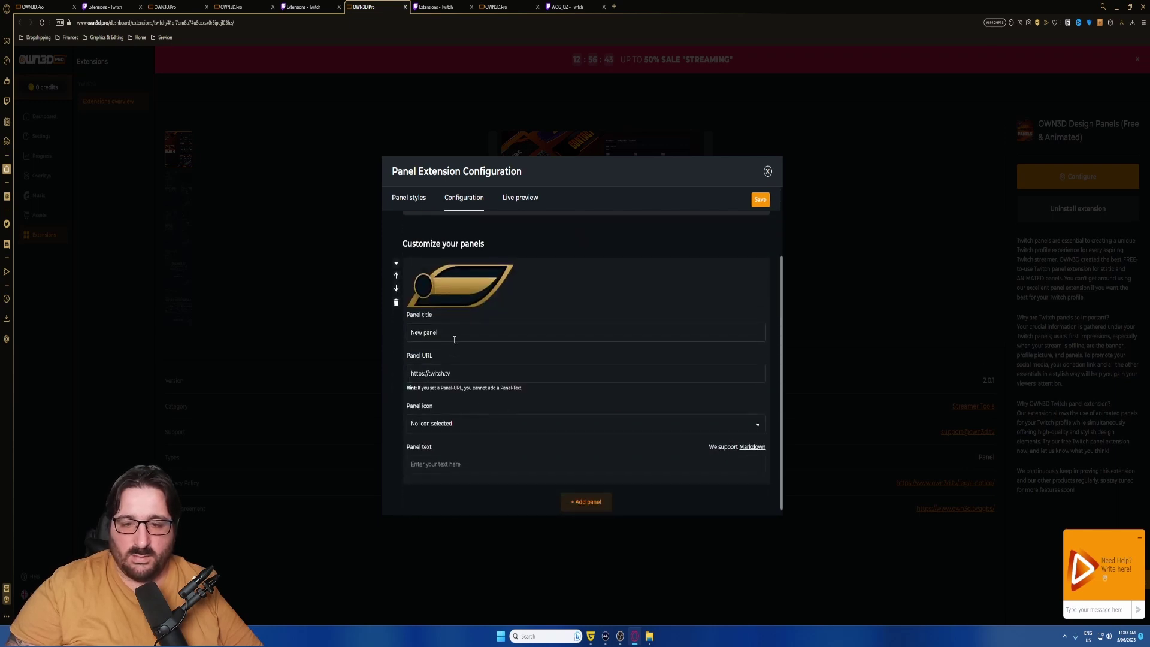
triple_click(454, 339)
type("About ")
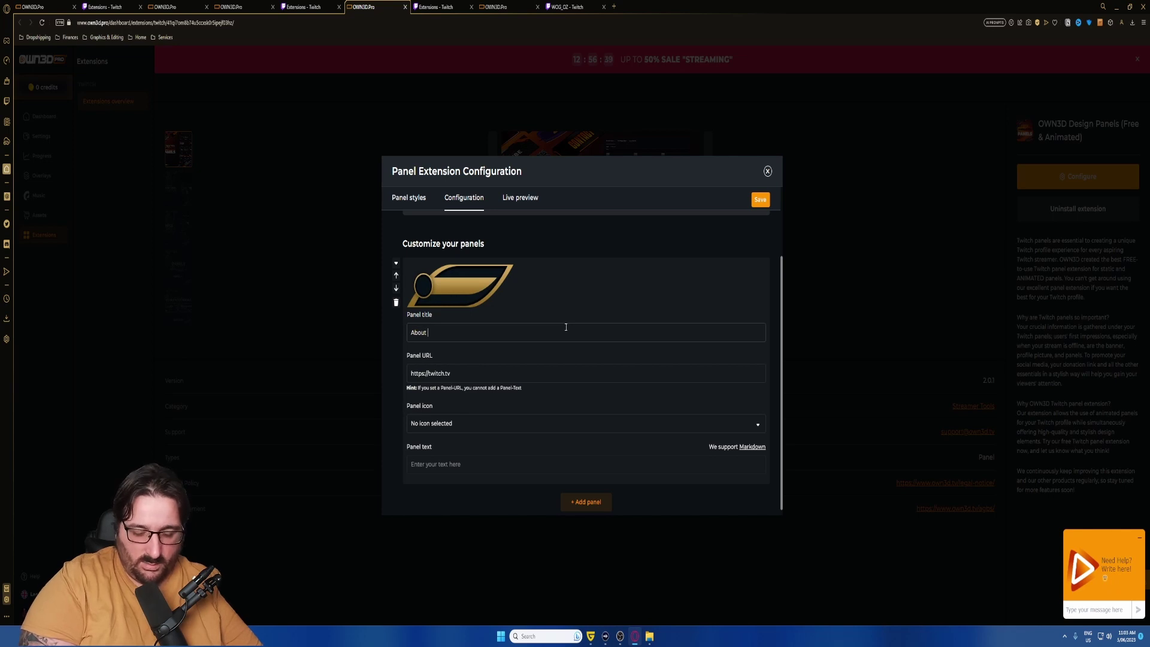
type("mne")
key("BackSpace")
type("ME")
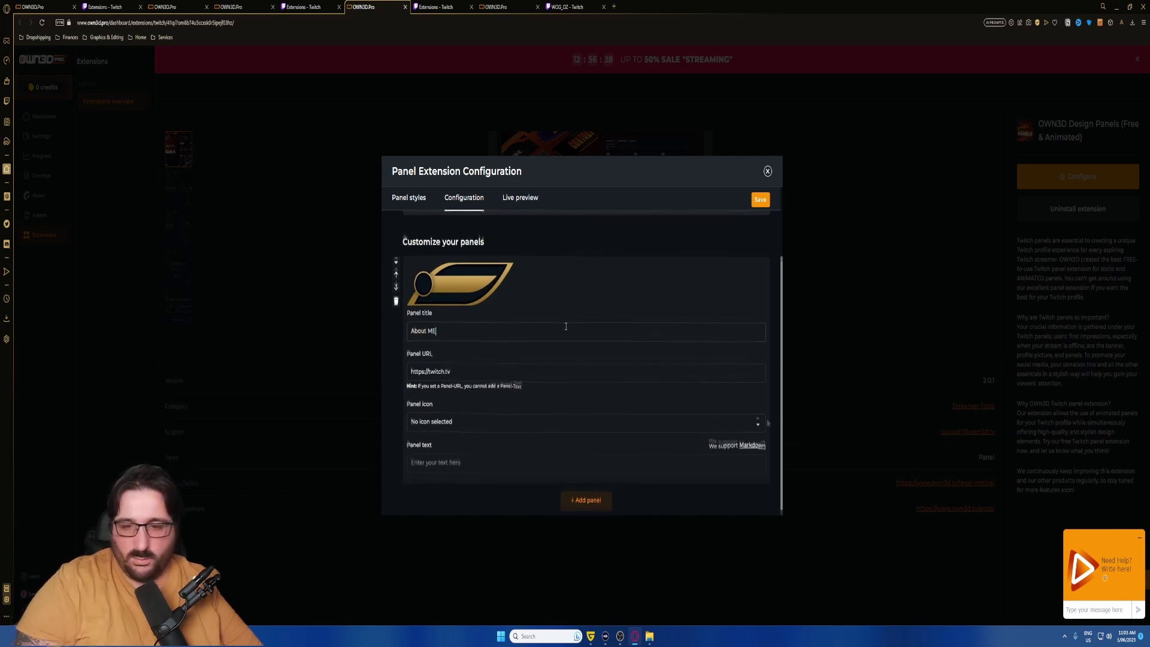
Set the About ME panel's icon to the address card from the Solid icon set.
left_click(758, 423)
scroll(646, 406, "down", 1)
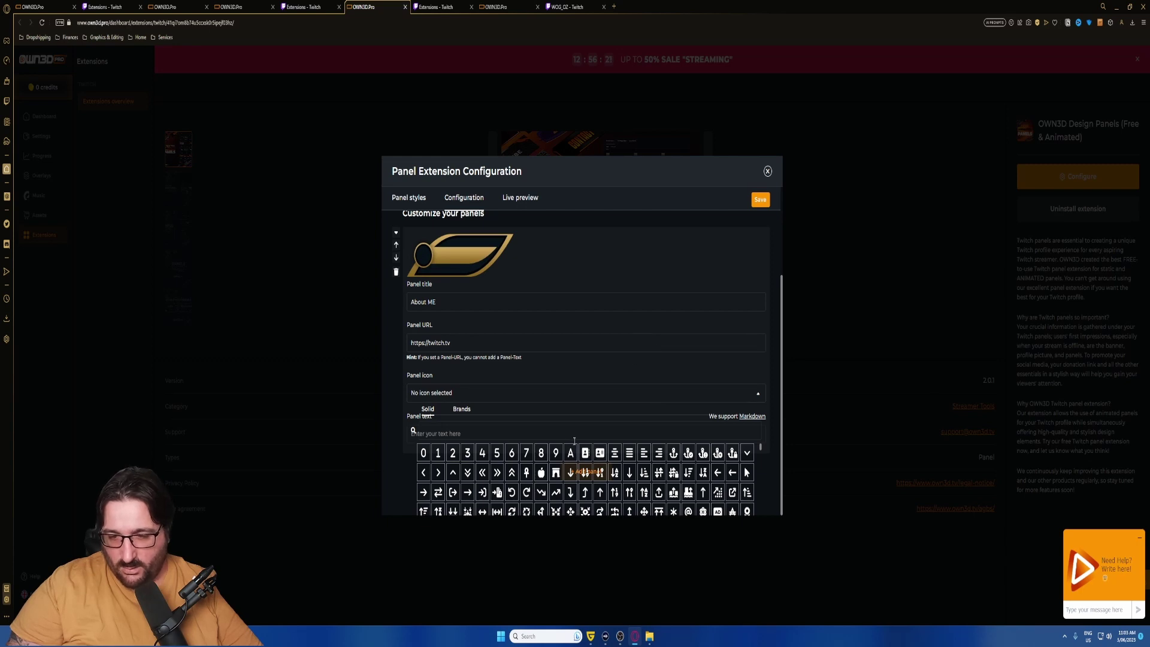
left_click(600, 453)
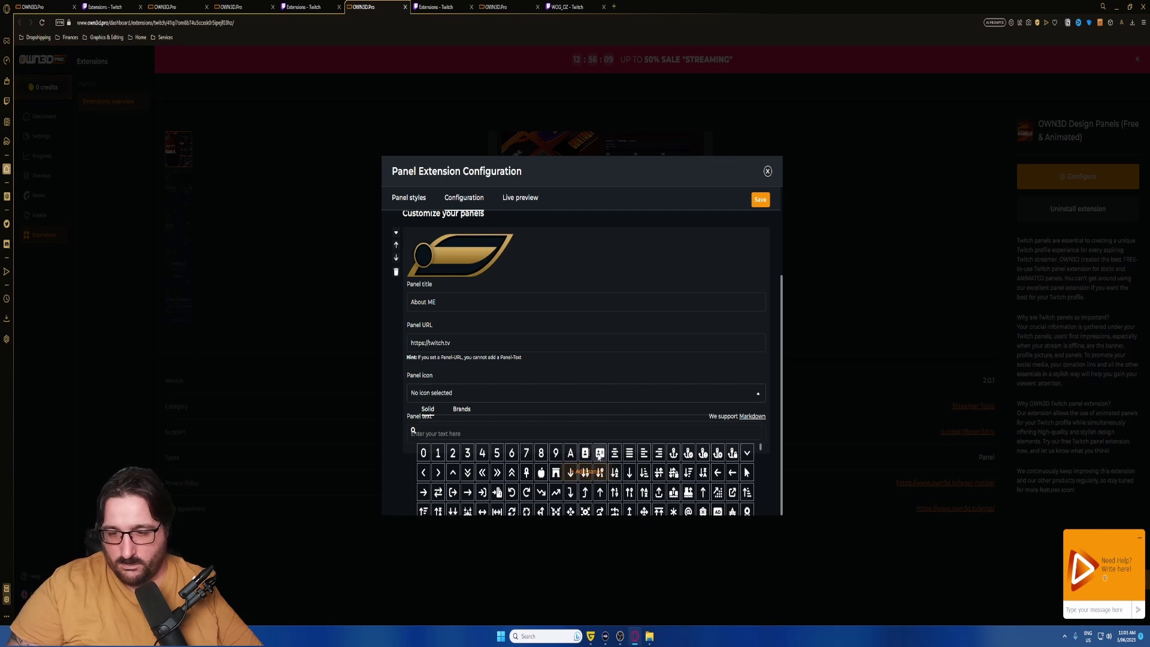
left_click(600, 453)
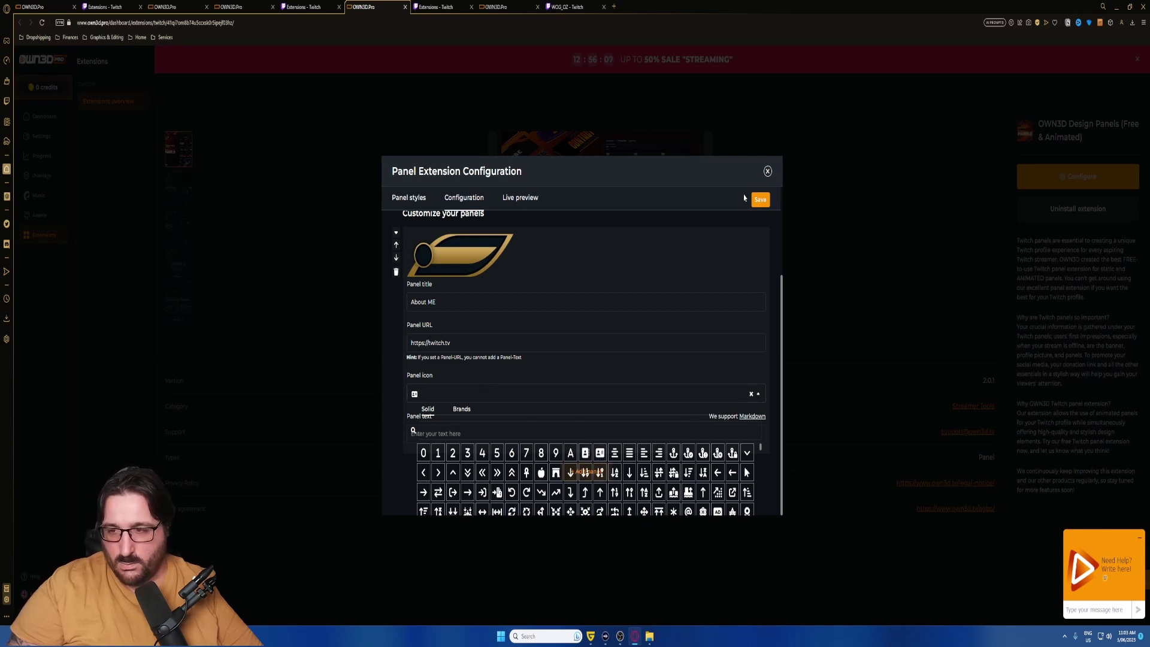
Check the panel's live preview and the selected panel style, and return to the About ME panel's configuration.
left_click(521, 199)
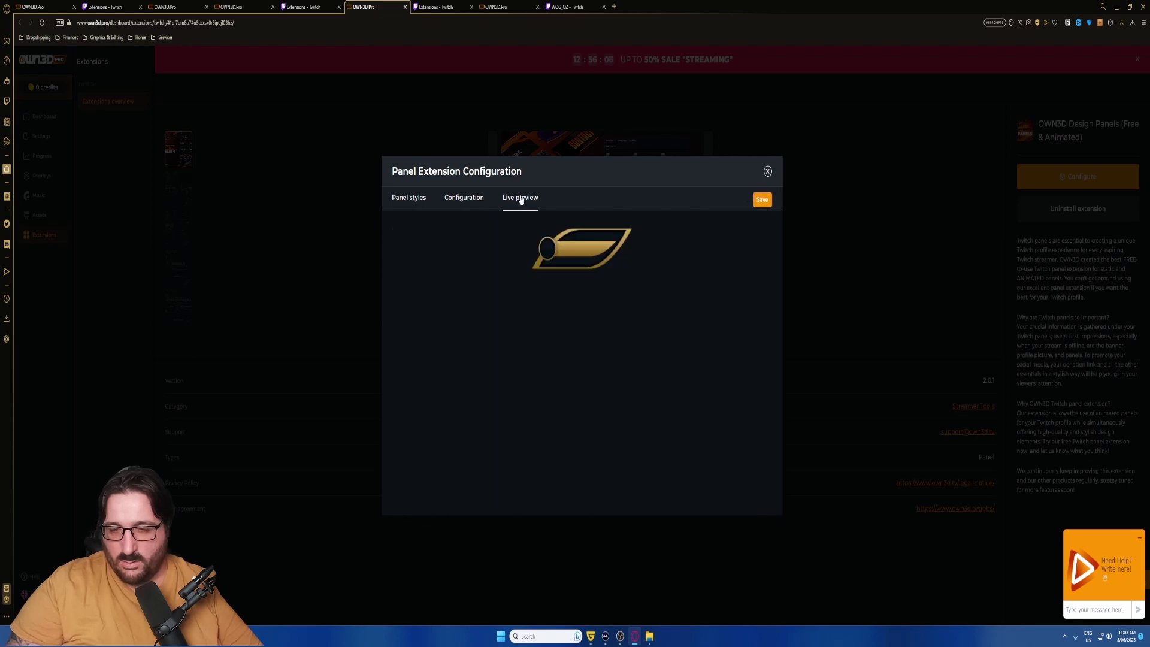
left_click(411, 198)
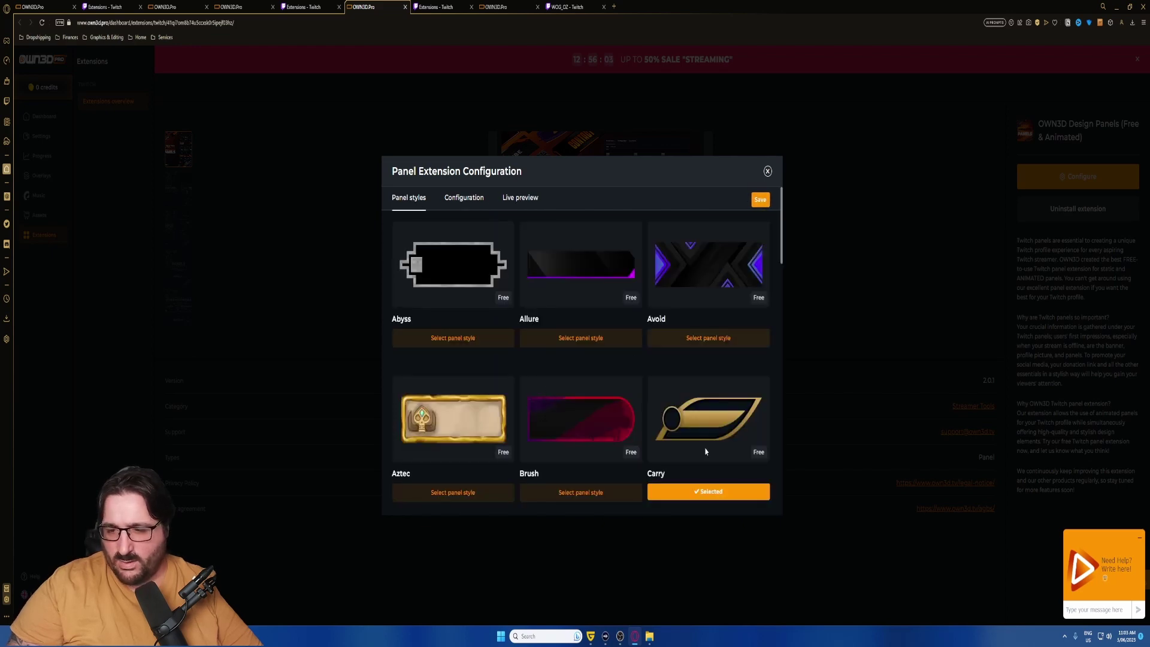
left_click(463, 203)
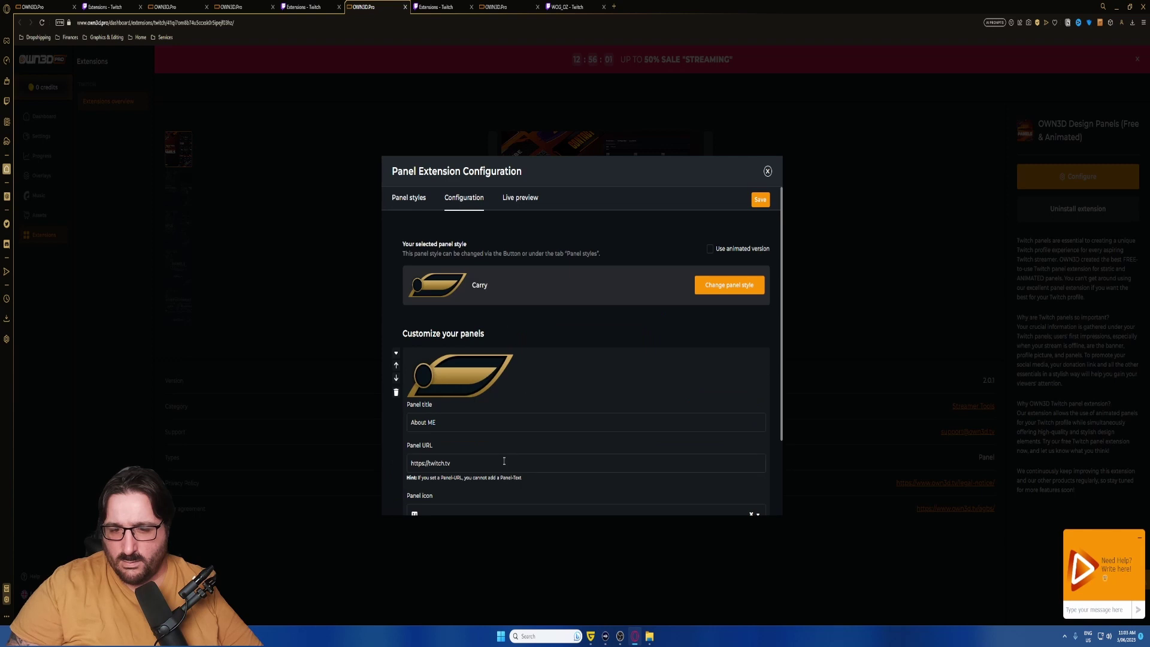
scroll(504, 461, "down", 2)
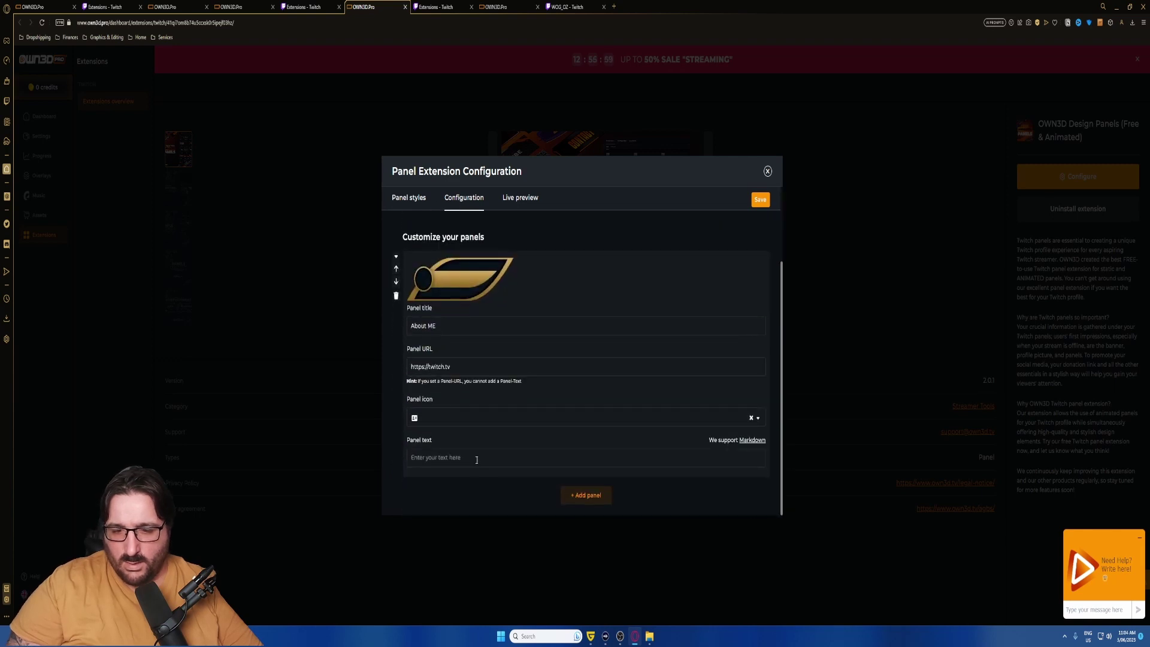
Clear the About ME panel's URL so that panel text can be entered.
left_click(479, 455)
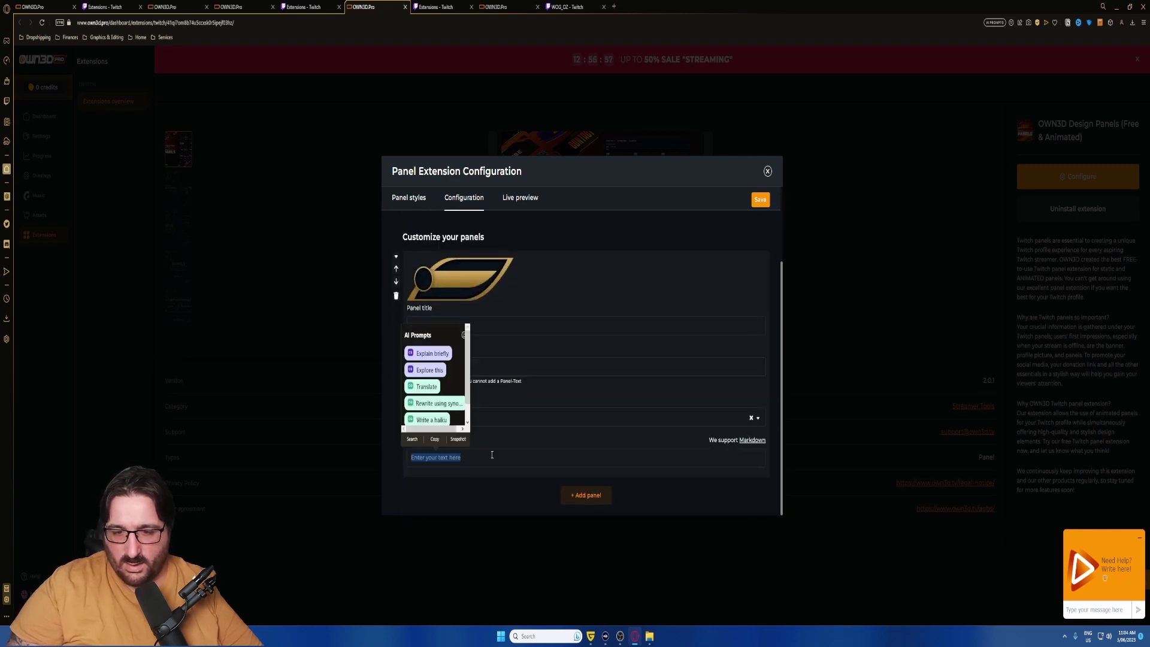
left_click(494, 459)
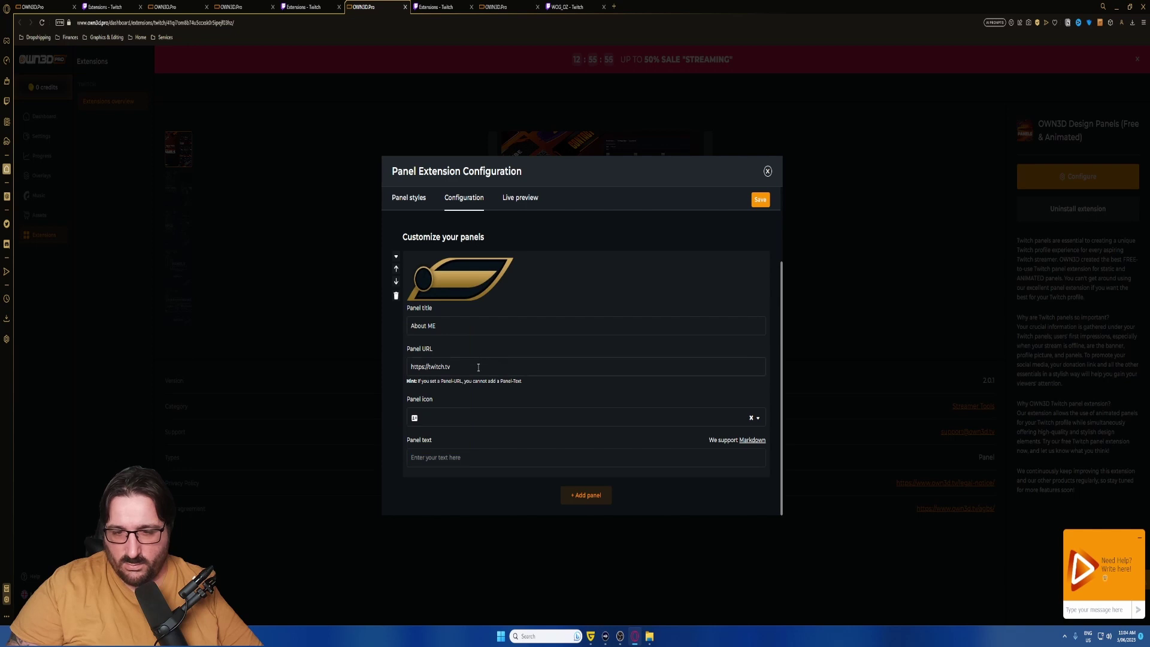
left_click_drag(479, 369, 377, 367)
key("BackSpace")
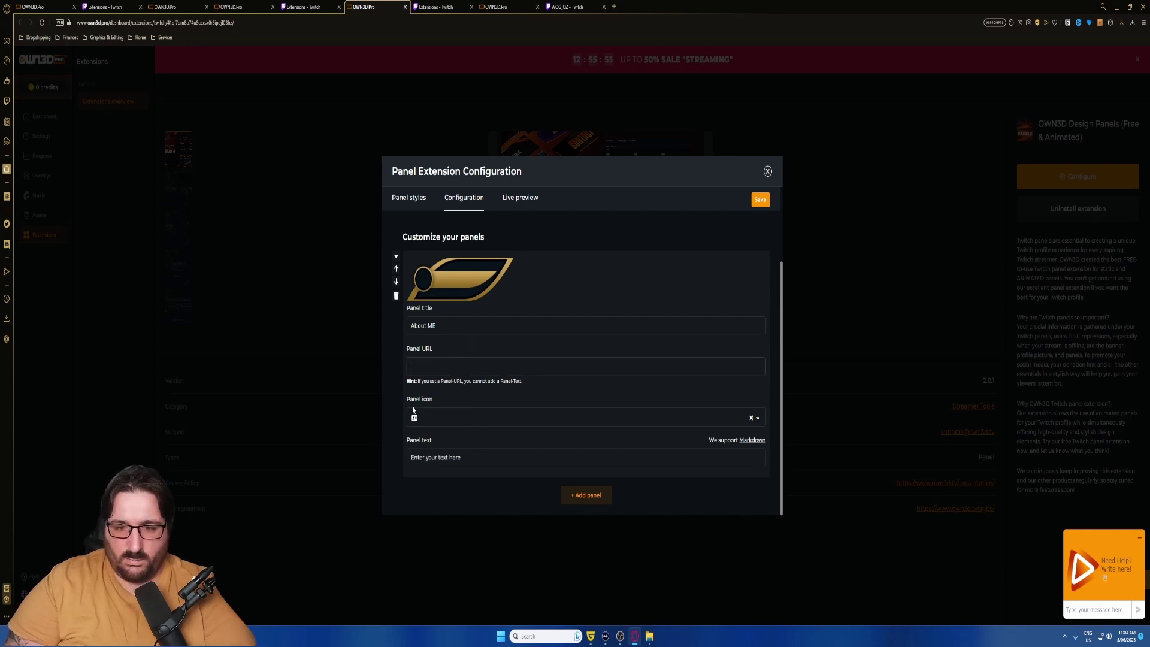
Set the About ME panel's text to "Find me on Youtube", then save the configuration and check its live preview.
left_click_drag(458, 461, 364, 449)
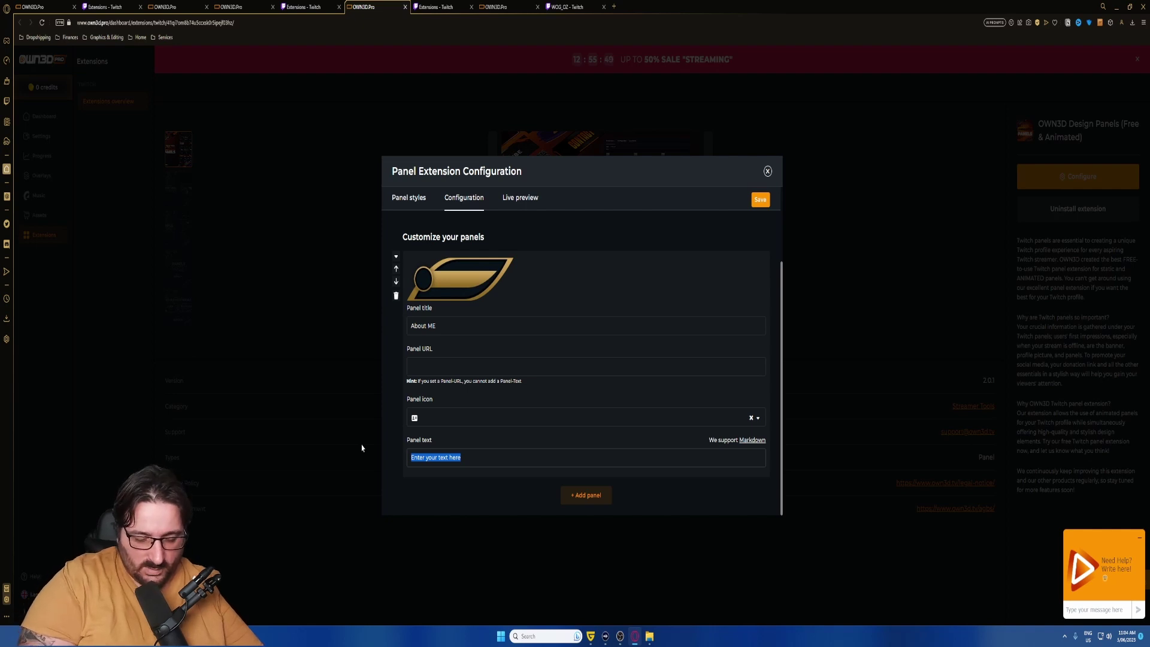
type("Find me")
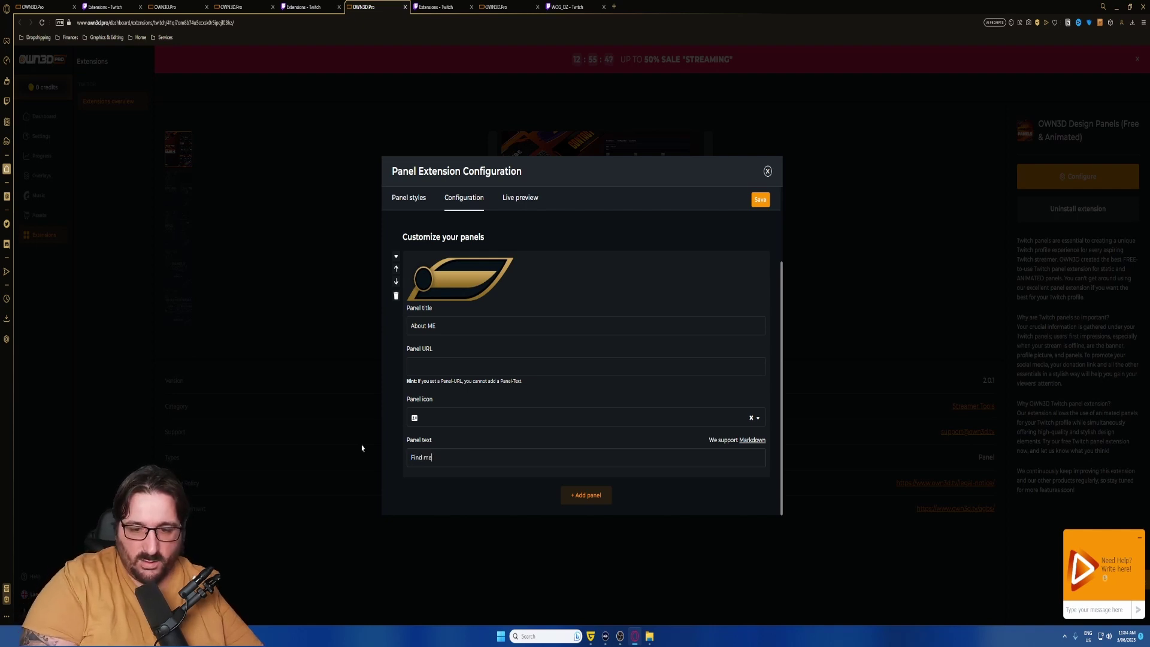
type(" on Youtube")
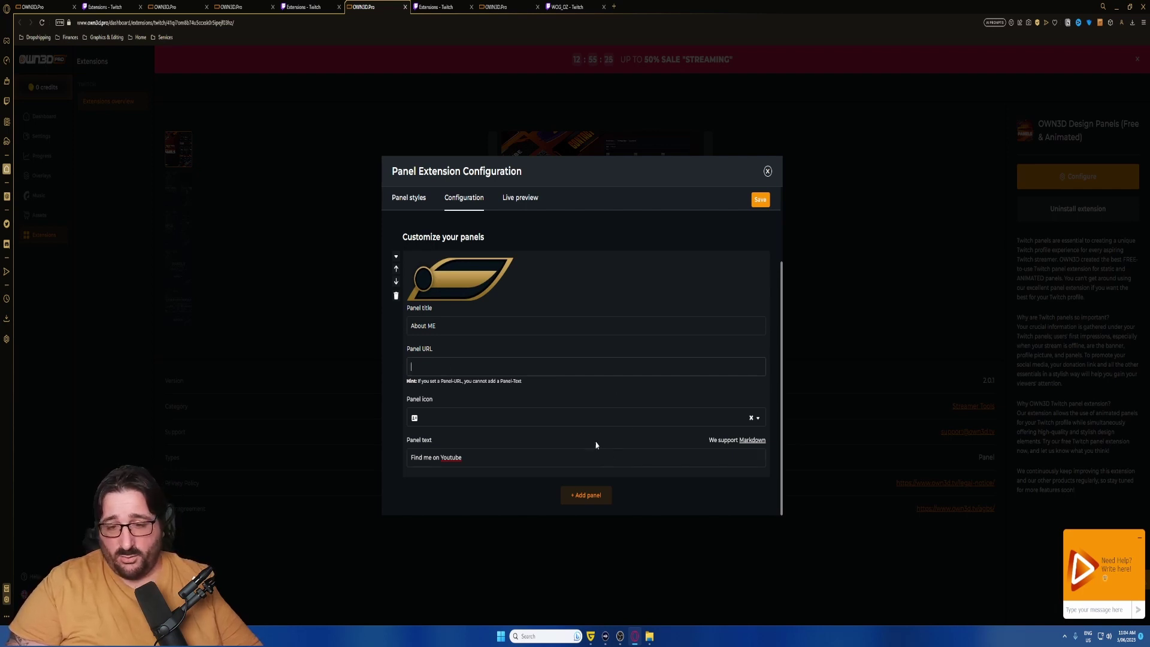
left_click(760, 202)
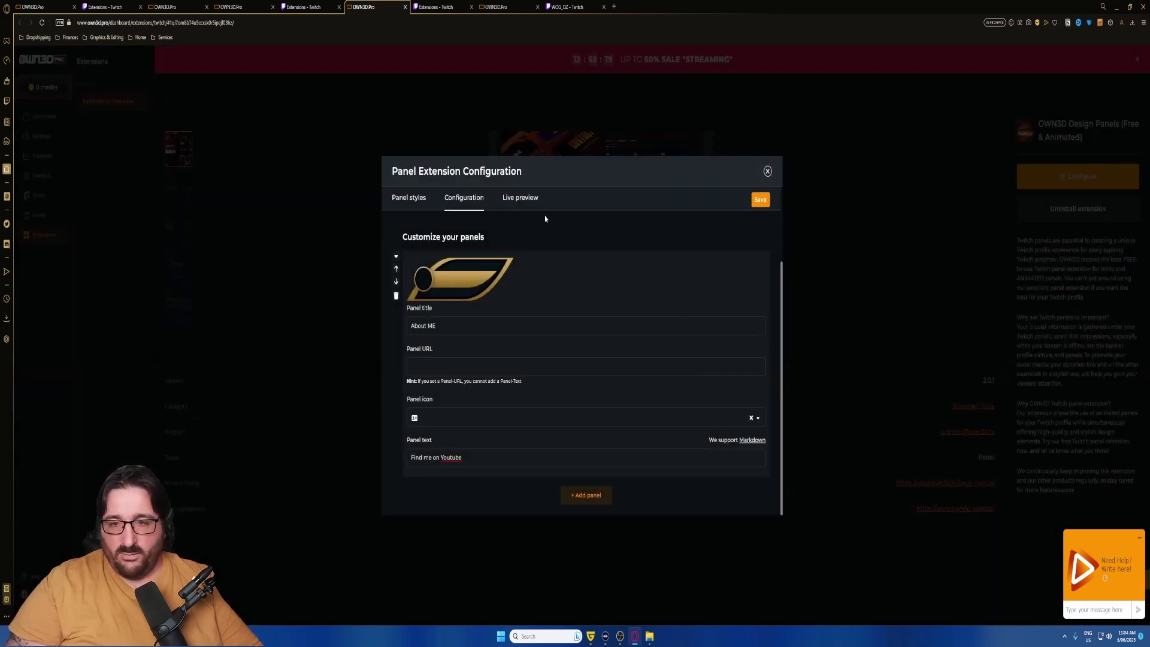
left_click(519, 198)
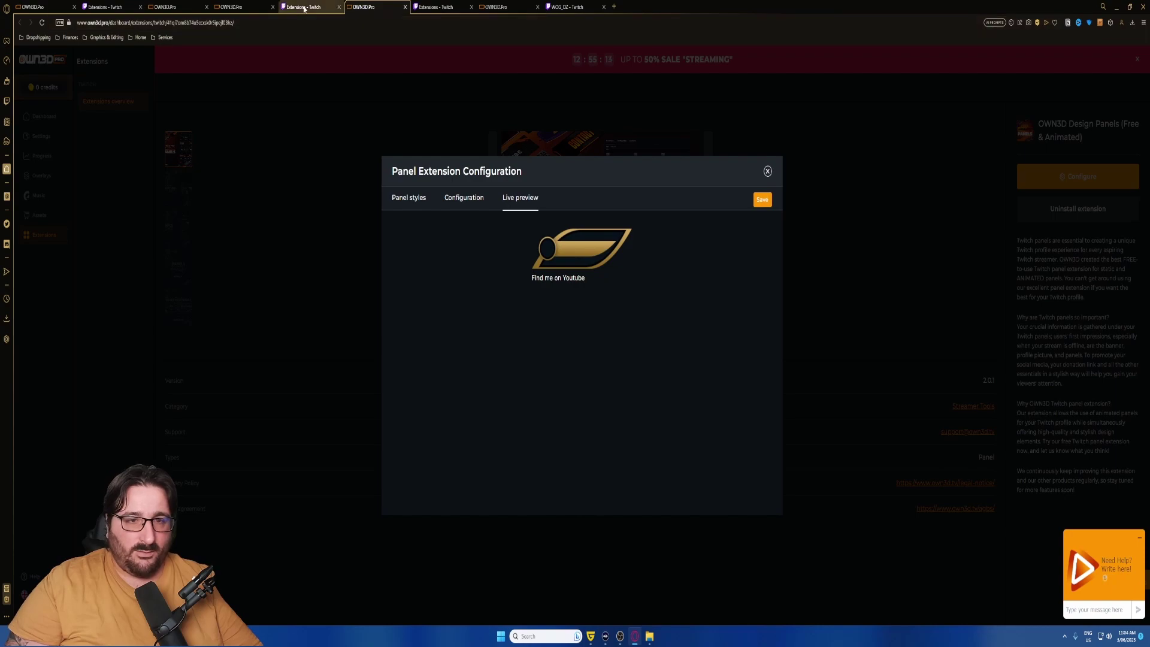
Install the OWN3D Emotes & Badges Showcase extension on Twitch and try to activate it as a new panel.
left_click(239, 7)
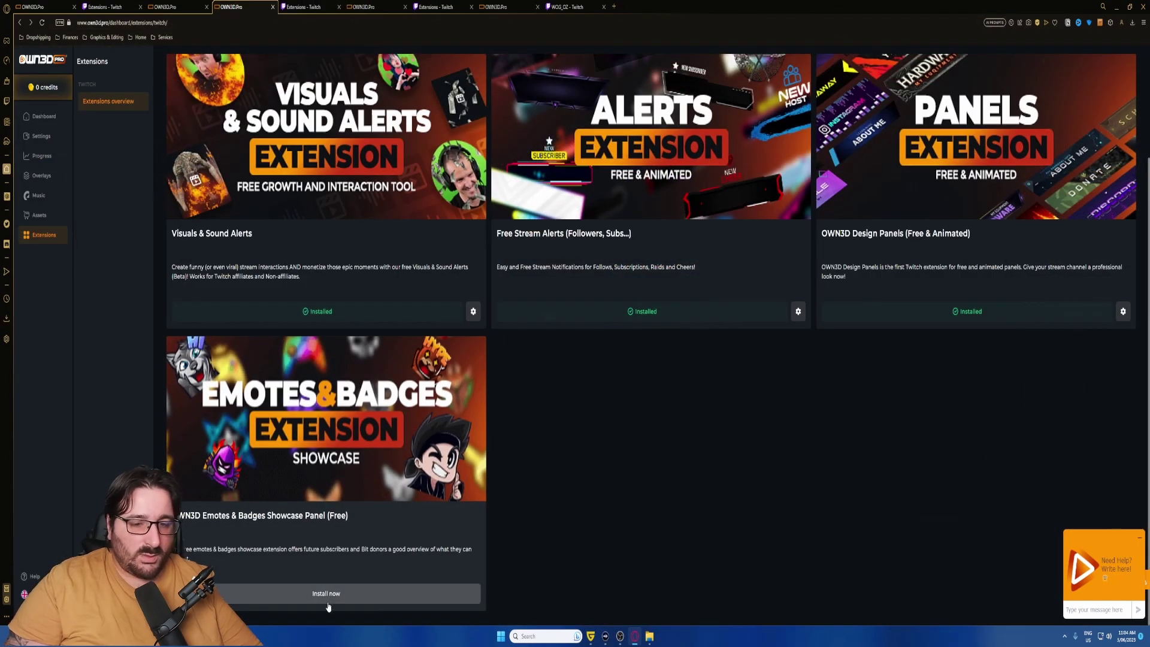
left_click(328, 595)
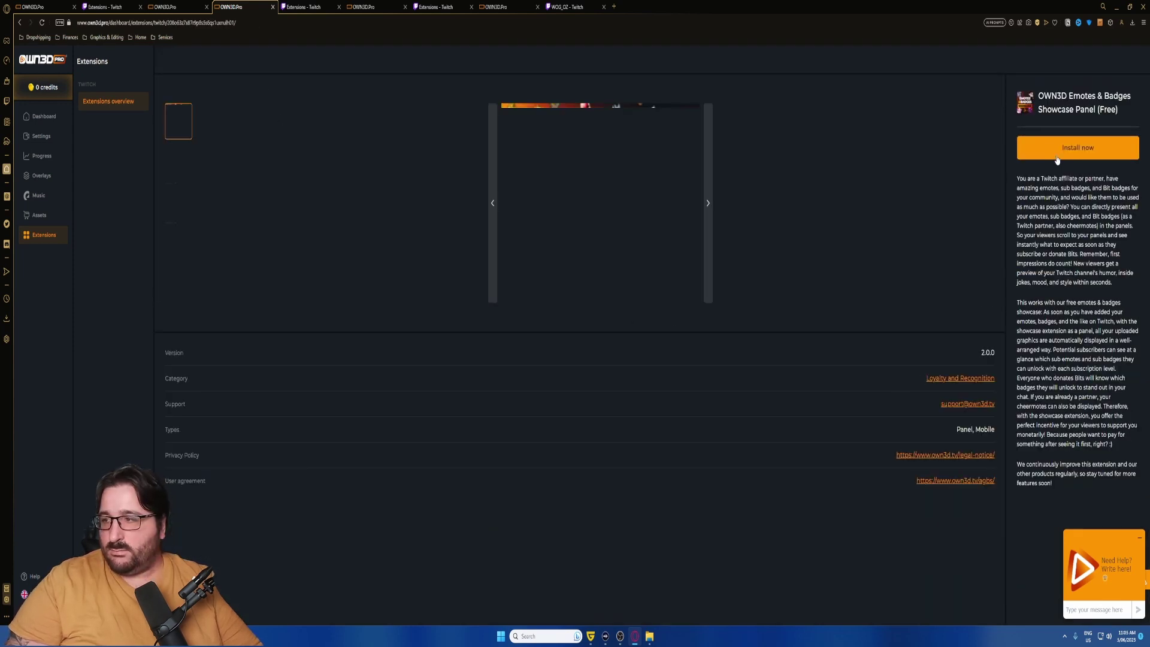
left_click(1061, 151)
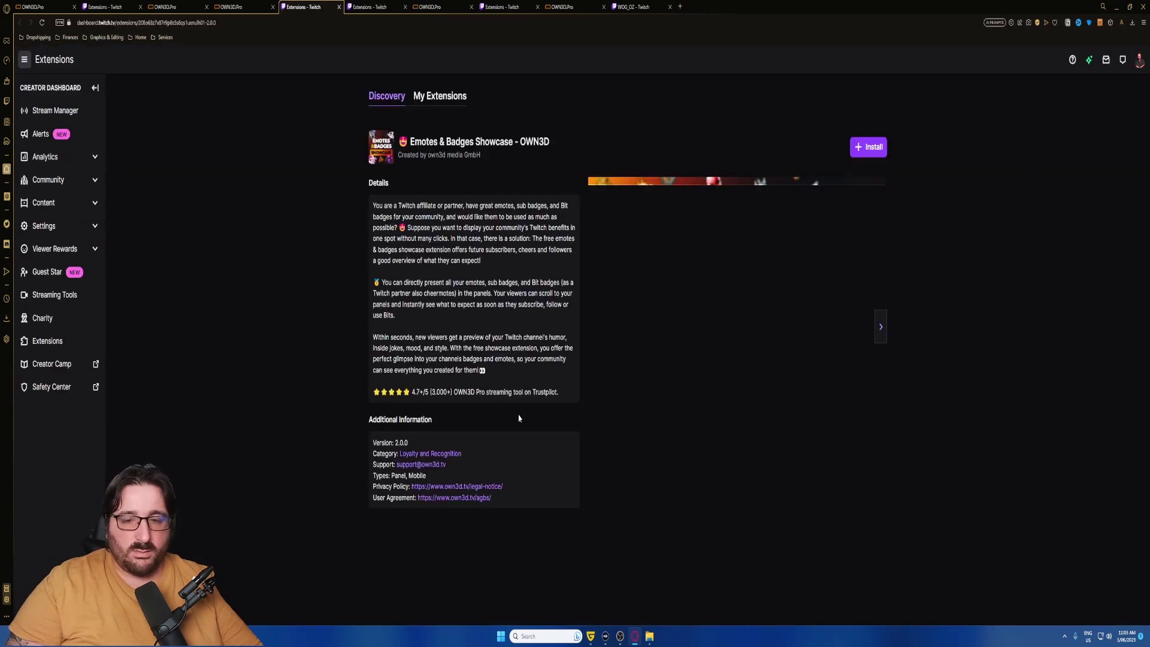
left_click(875, 147)
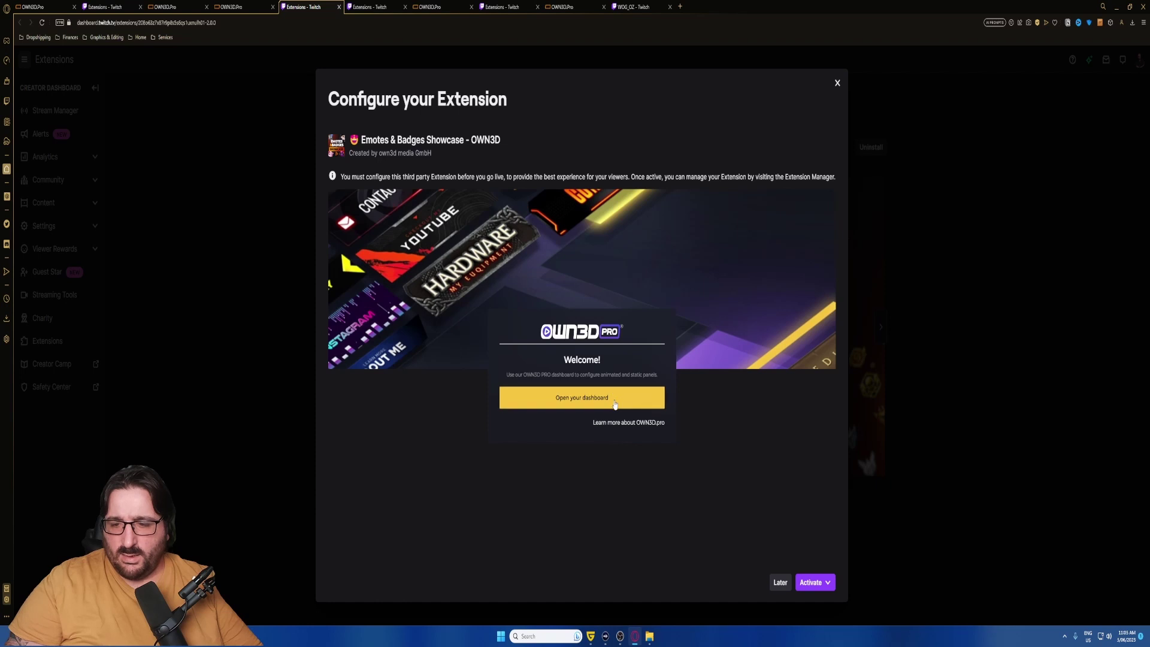
left_click(811, 582)
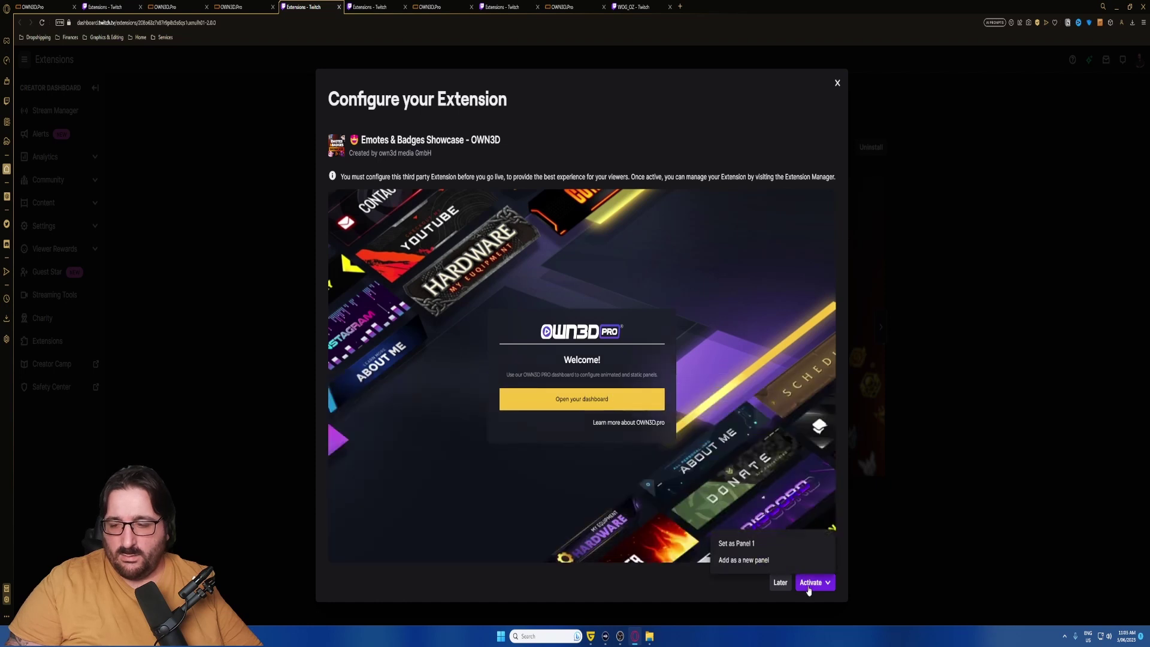
left_click(766, 562)
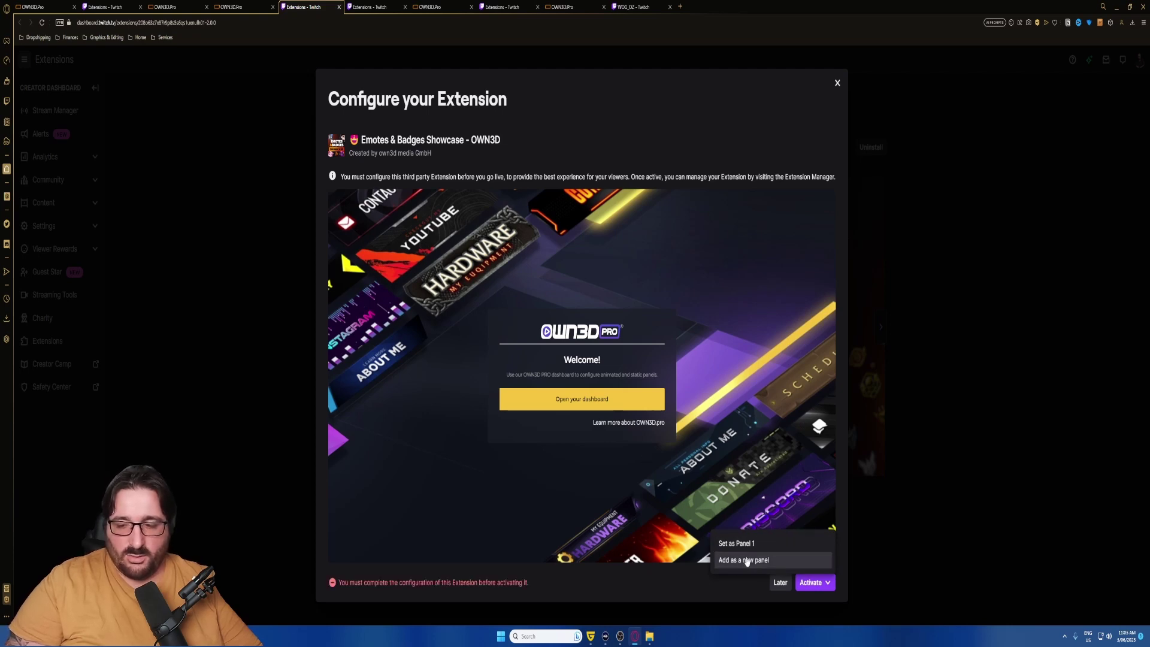
Go to the OWN3D Pro dashboard from the extension setup and open the Emotes & Badges Showcase Panel's configuration.
left_click(591, 401)
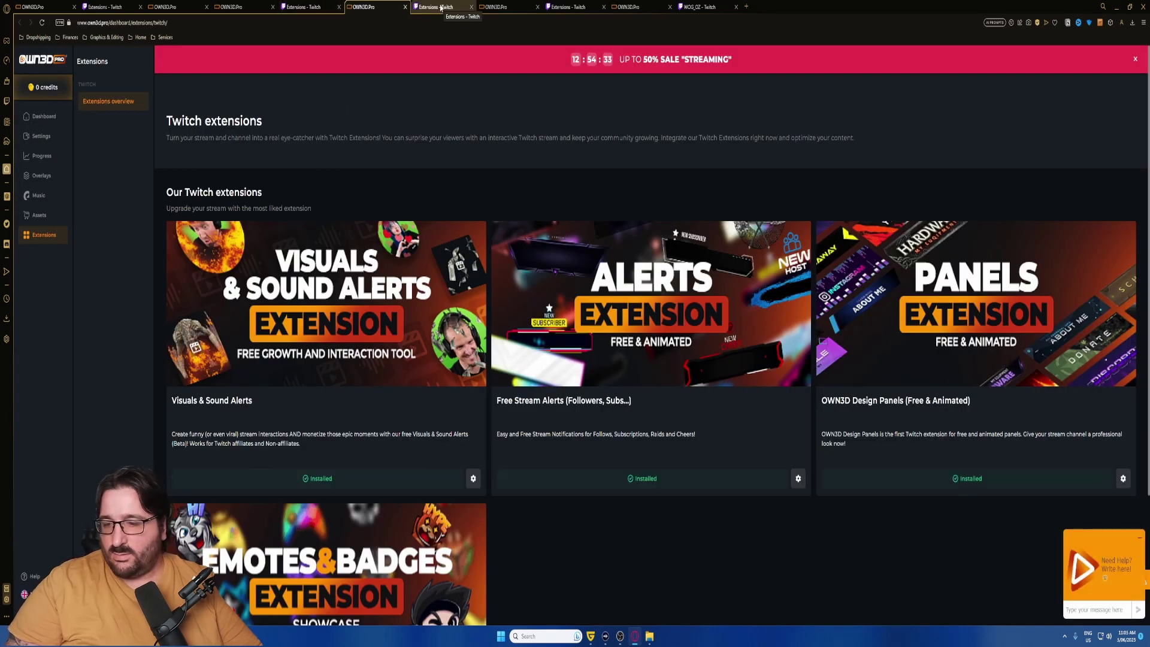
scroll(461, 464, "down", 3)
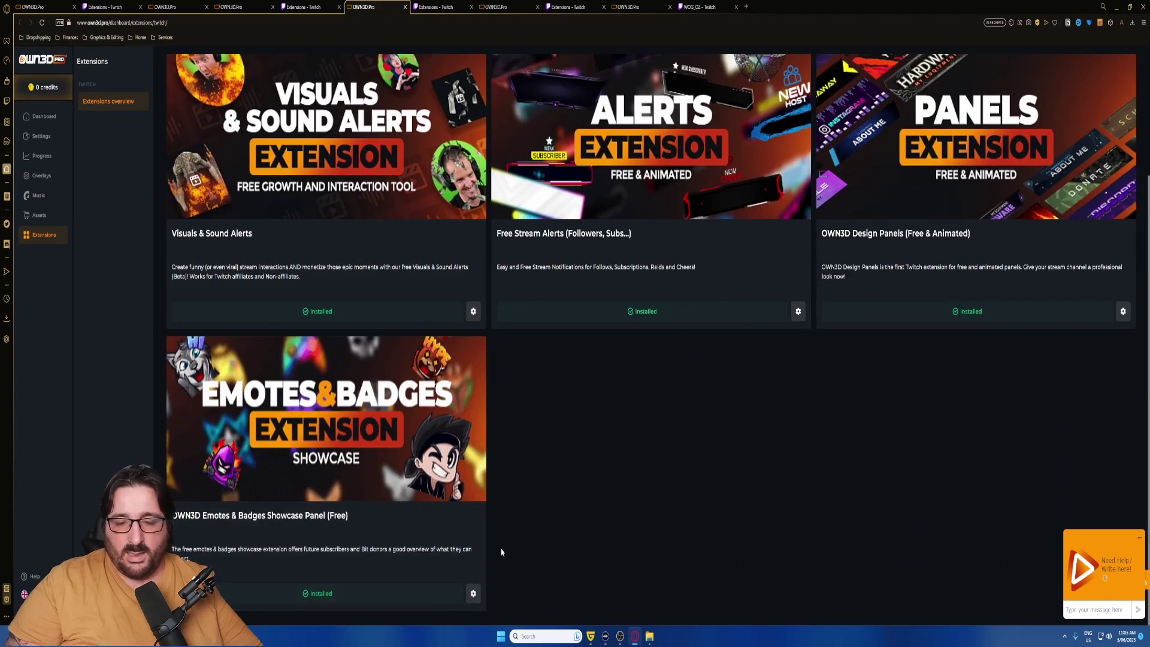
left_click(473, 593)
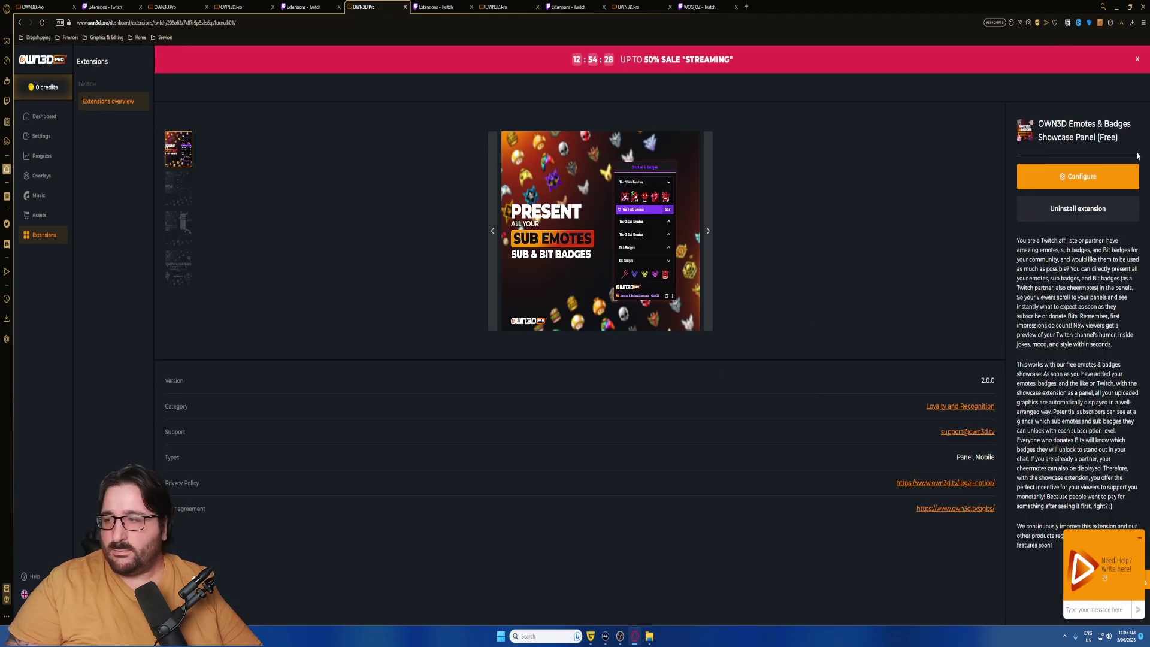
left_click(1115, 182)
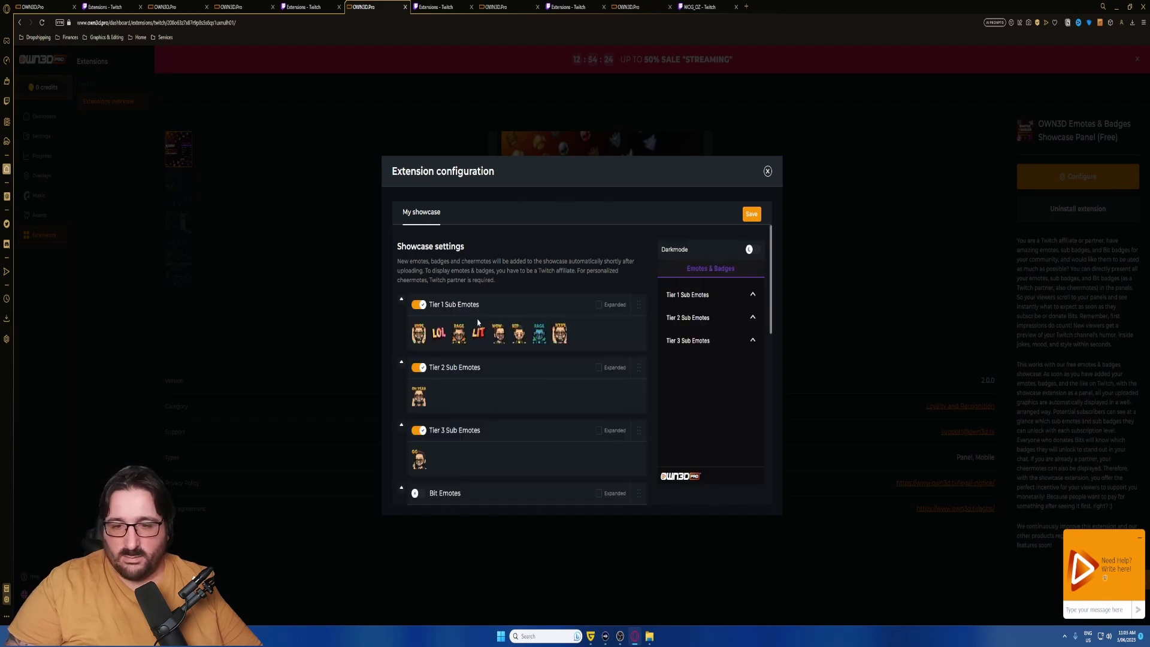
Enable Bit Emotes, Follower Emotes and Sub Badges in the showcase settings.
scroll(496, 369, "down", 2)
scroll(497, 368, "down", 1)
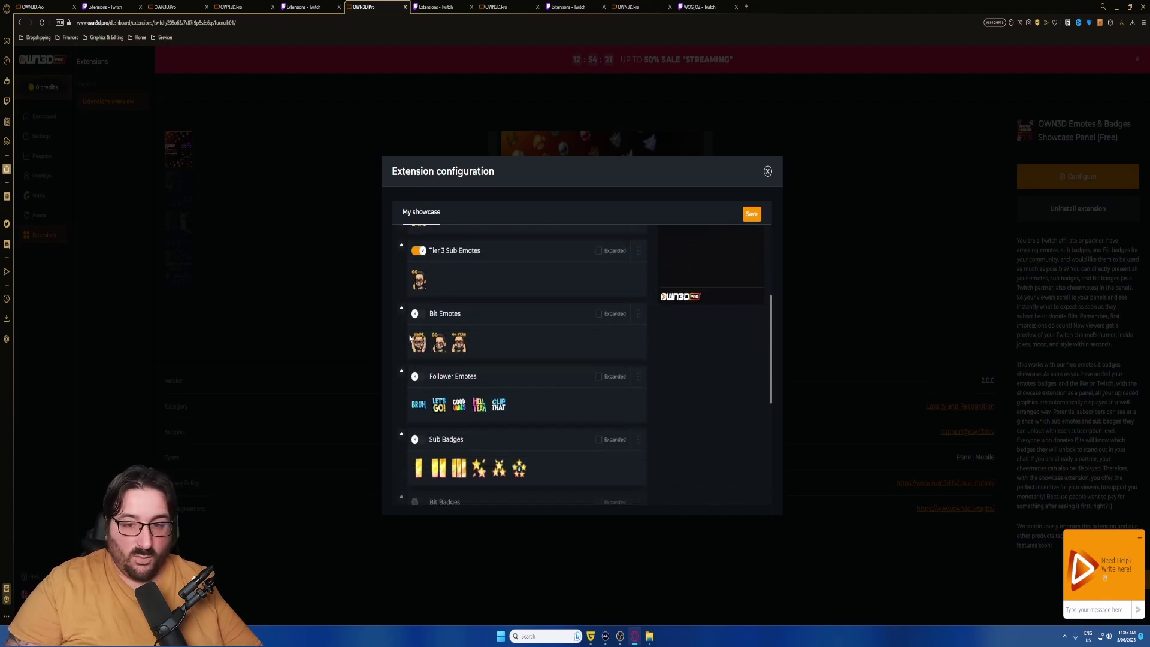
left_click(418, 313)
left_click(418, 376)
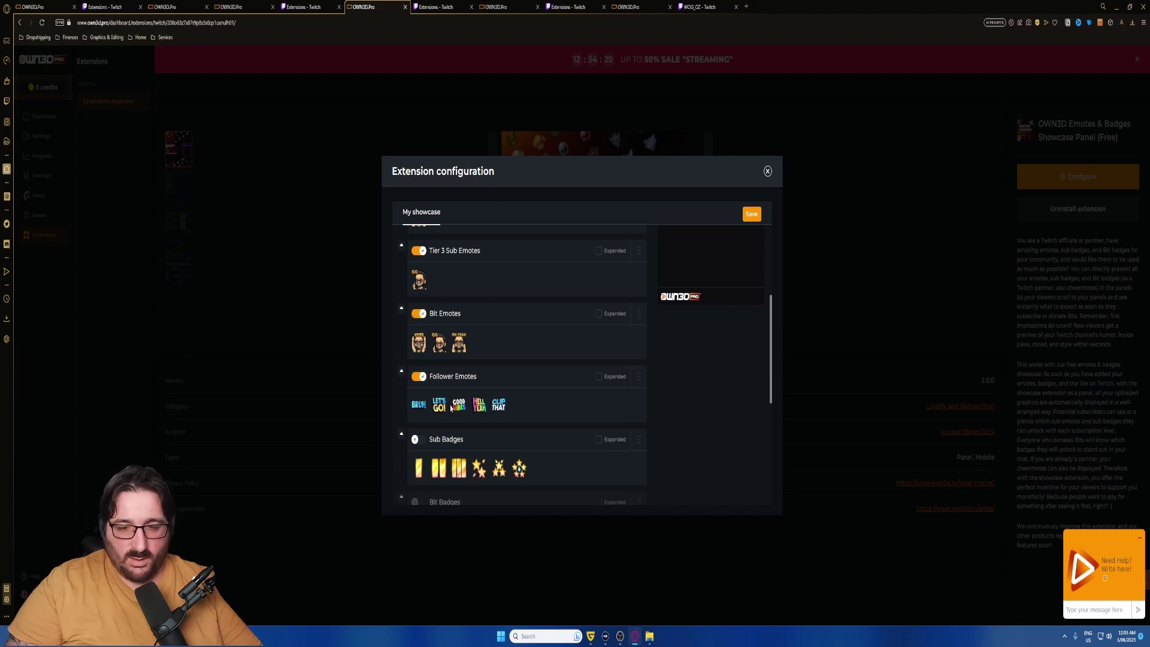
left_click(416, 443)
scroll(393, 369, "down", 3)
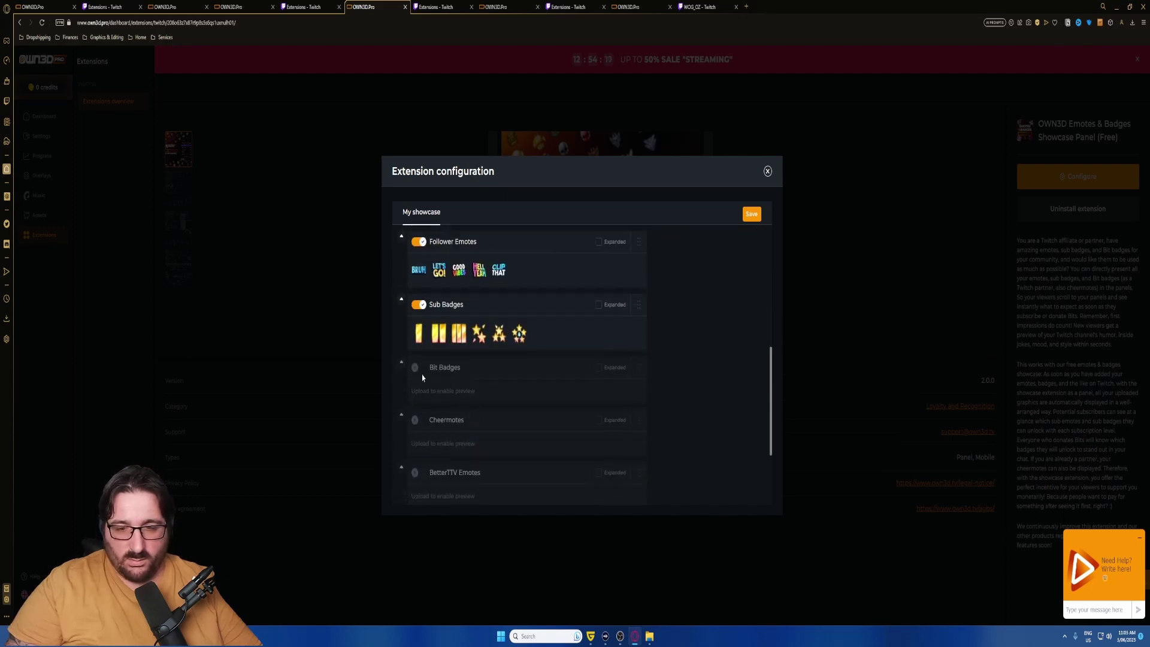
scroll(695, 392, "up", 7)
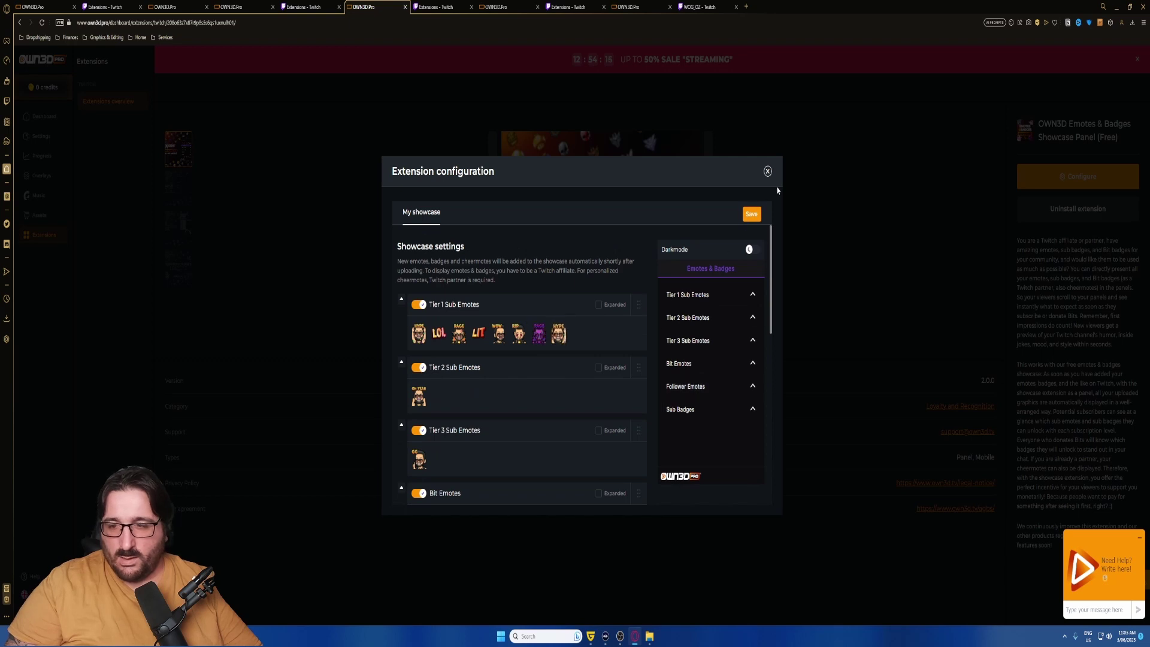
Switch the showcase's Darkmode setting over and back, and save the showcase configuration.
left_click(750, 252)
left_click(751, 252)
left_click(751, 215)
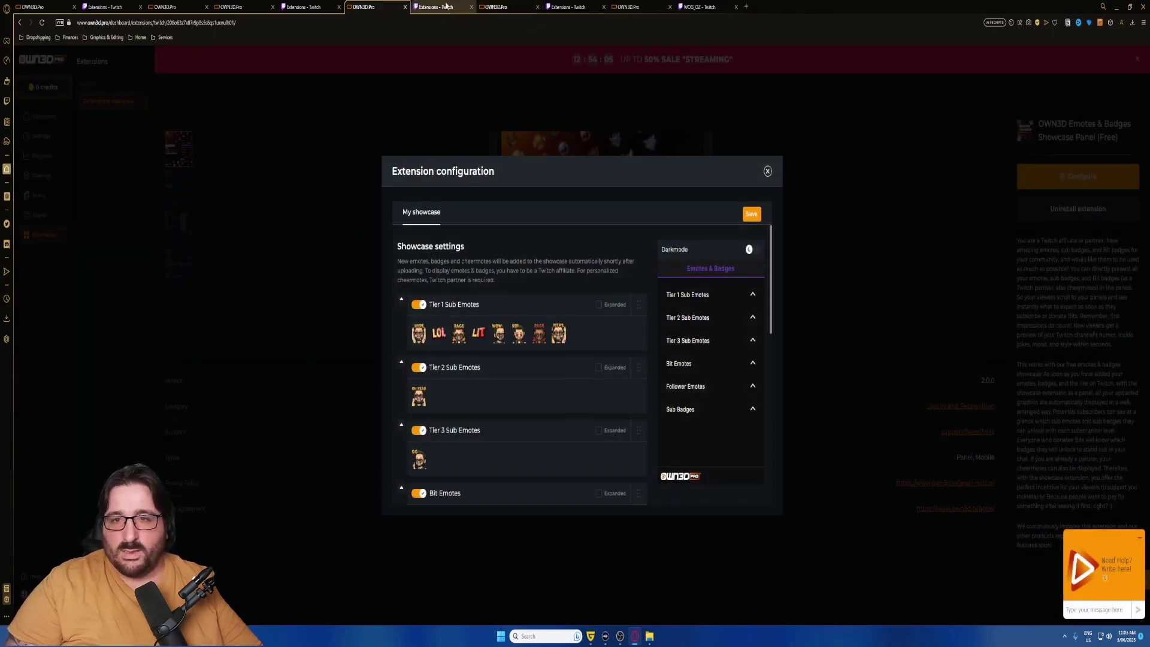
Reload the Twitch channel's About page and examine the Emotes & Badges, About ME and Visuals & Sound Alerts panels.
left_click(700, 7)
left_click(42, 24)
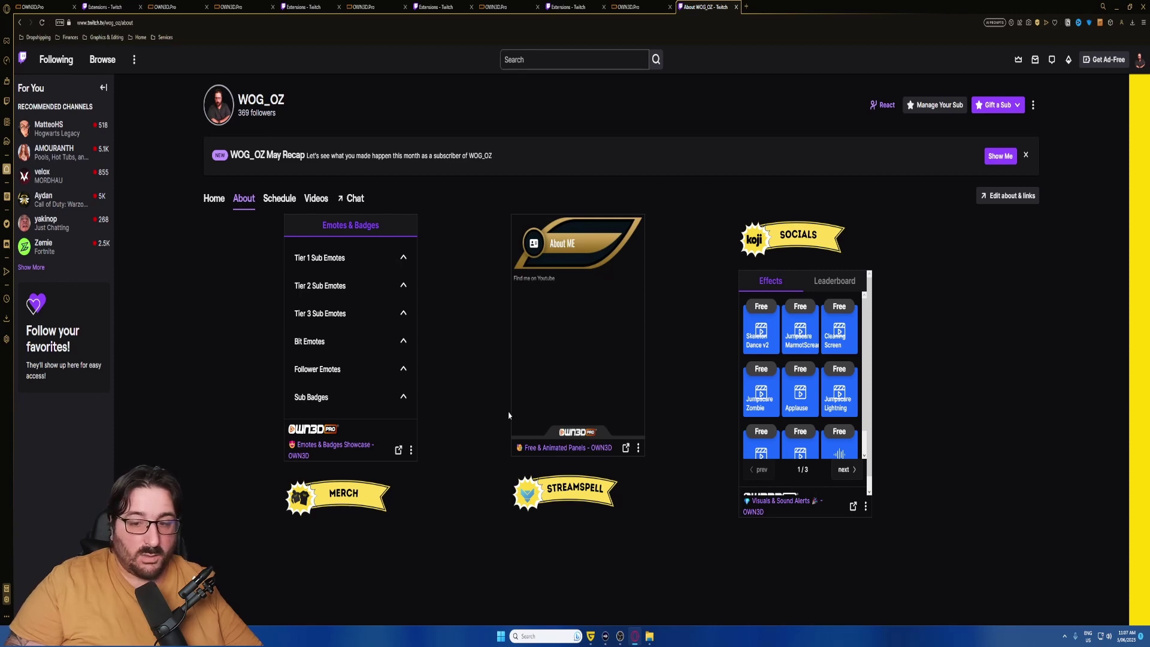
scroll(547, 502, "up", 2)
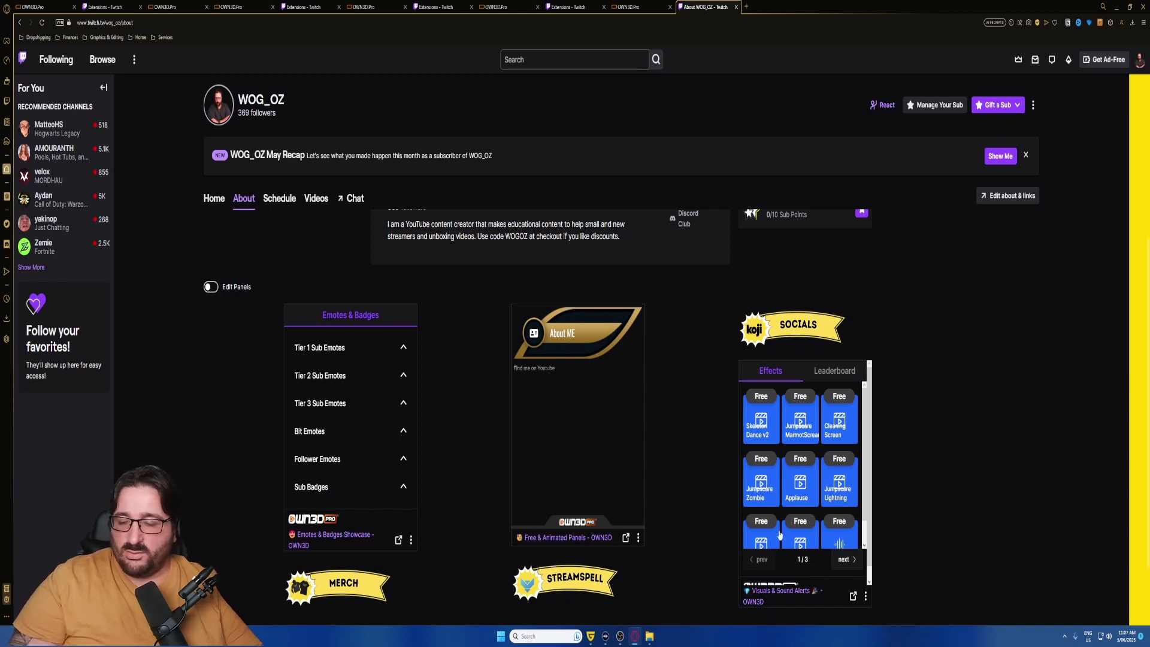
scroll(668, 497, "up", 3)
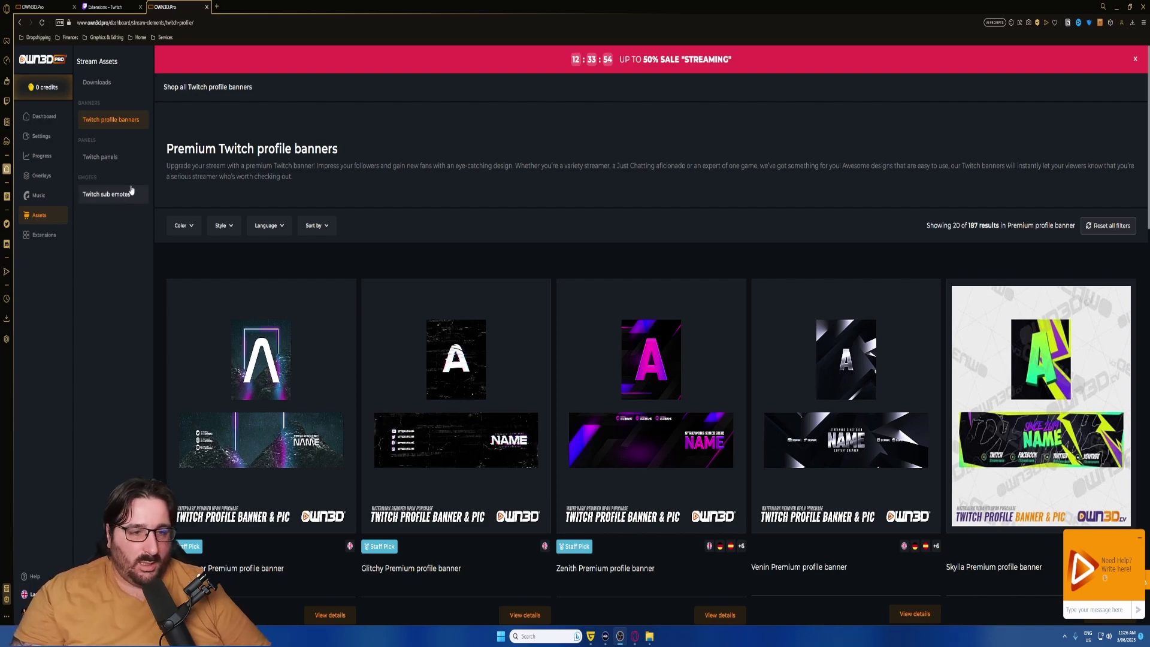
Browse the premium Twitch profile banners in OWN3D Pro's stream assets.
scroll(659, 263, "down", 3)
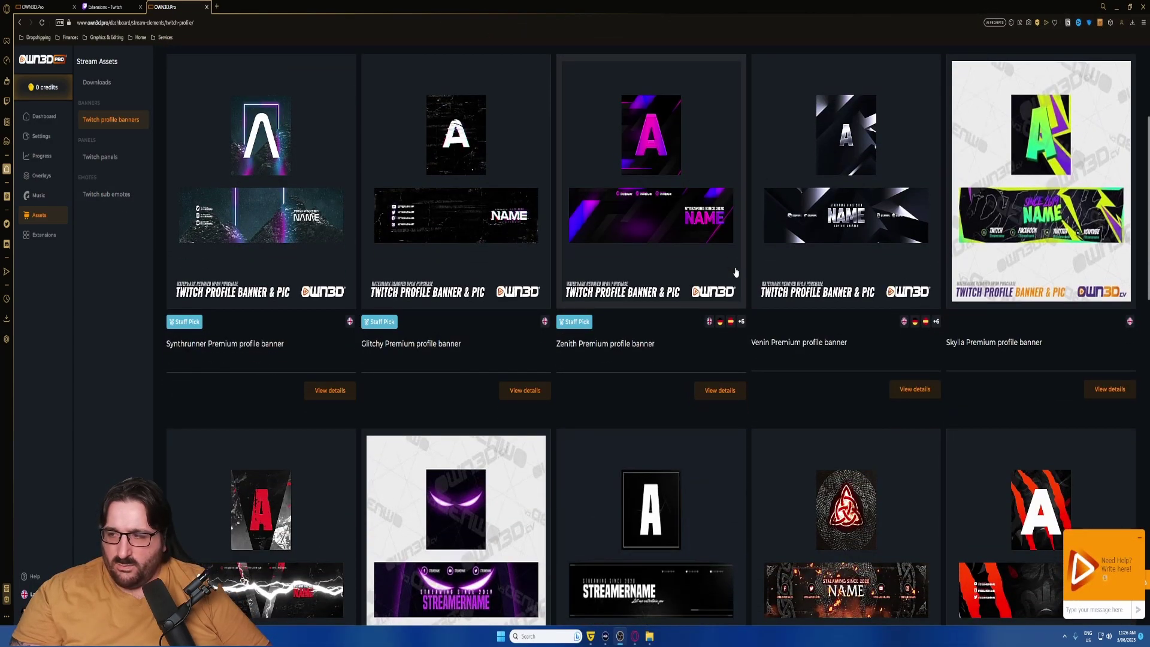
scroll(735, 273, "down", 2)
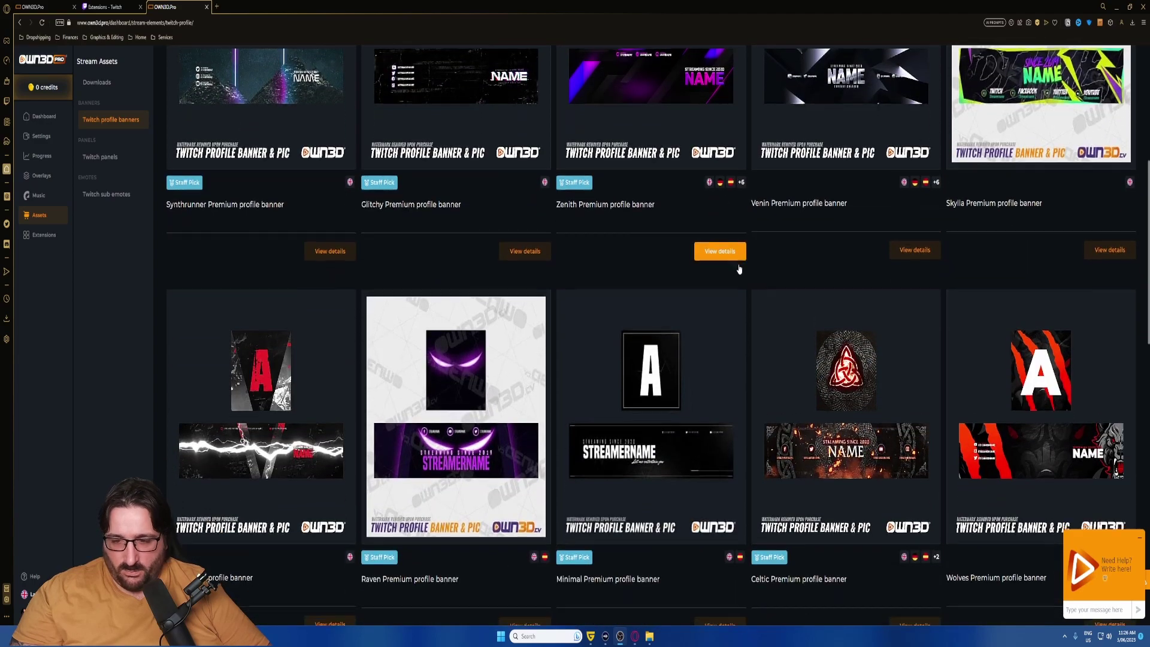
scroll(739, 270, "down", 1)
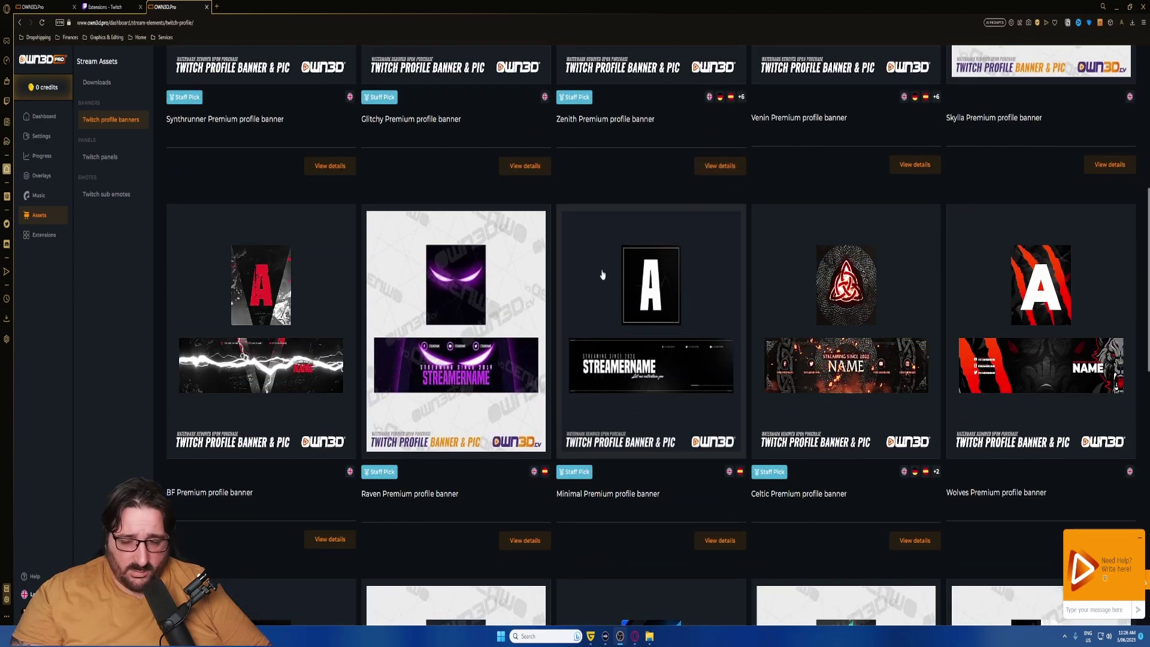
scroll(466, 289, "up", 2)
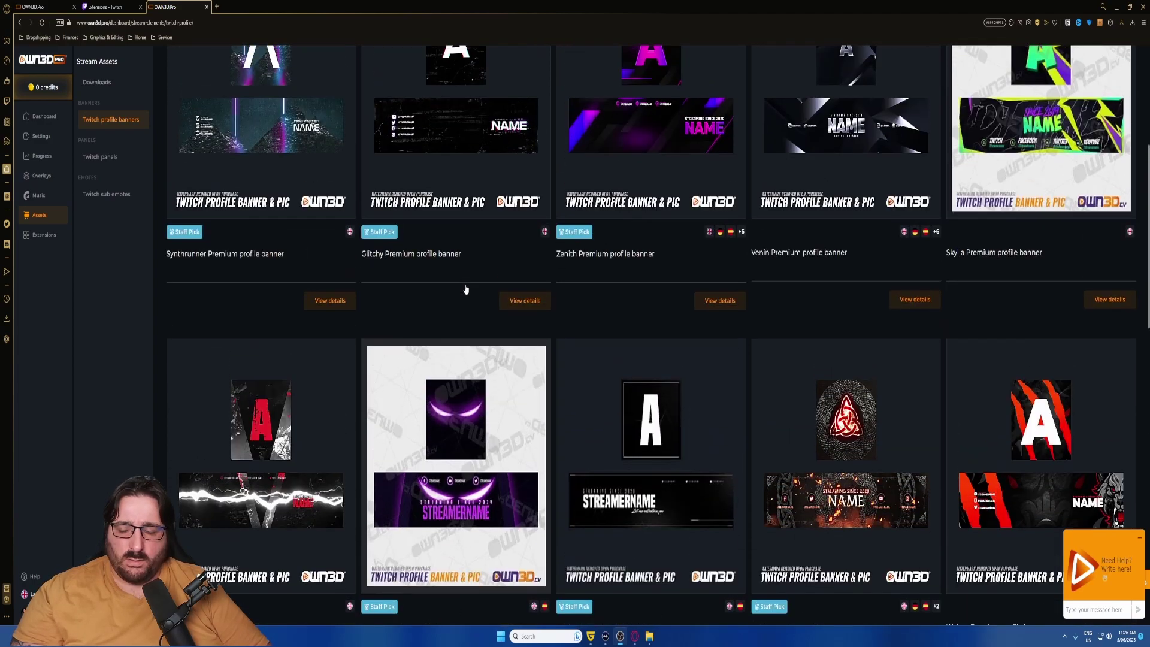
scroll(466, 290, "up", 2)
scroll(465, 290, "down", 2)
scroll(245, 275, "up", 2)
Open the Synthrunner profile banner's details and review its included files and the similar banner suggestions.
left_click(244, 274)
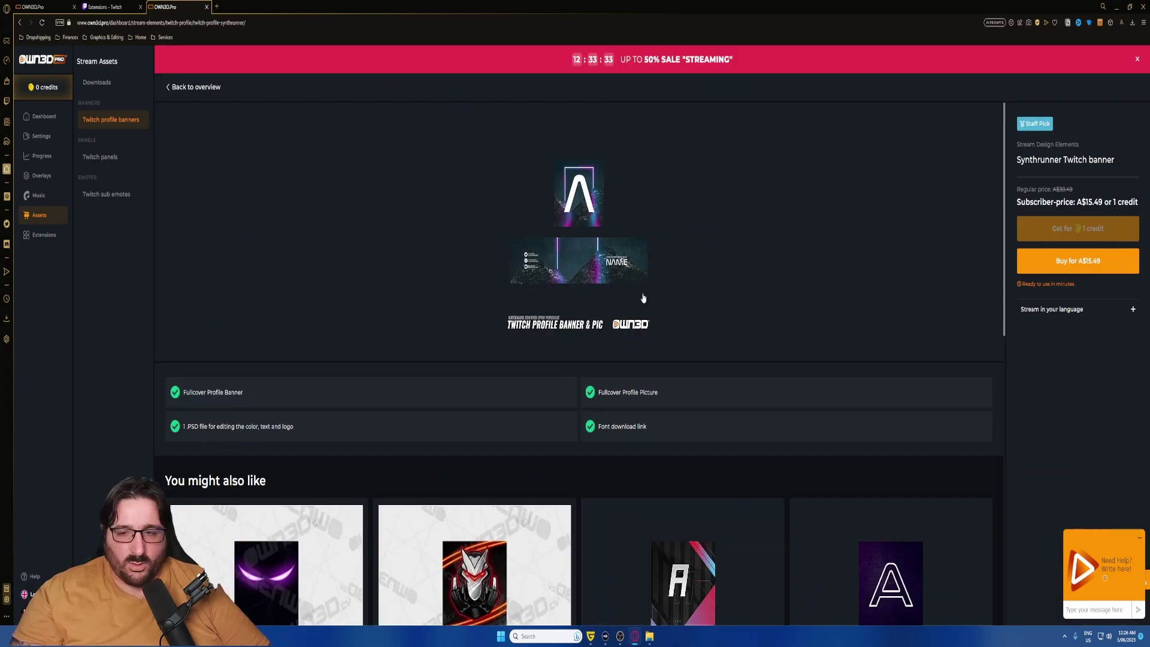
scroll(632, 317, "down", 3)
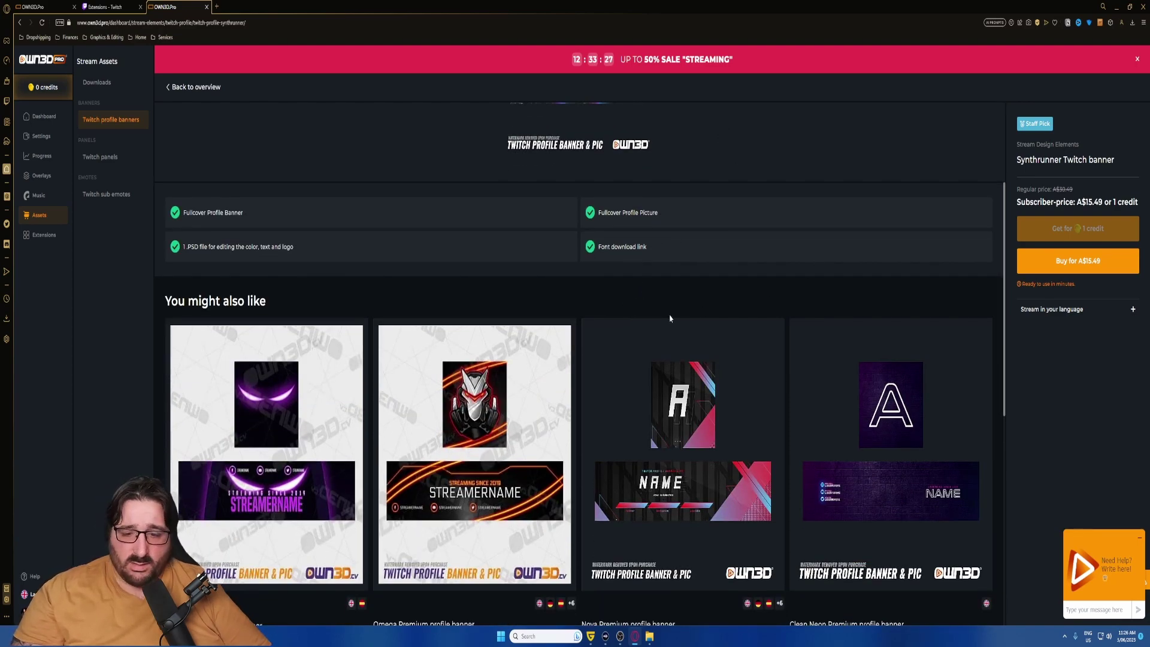
scroll(670, 318, "down", 3)
scroll(670, 318, "down", 3)
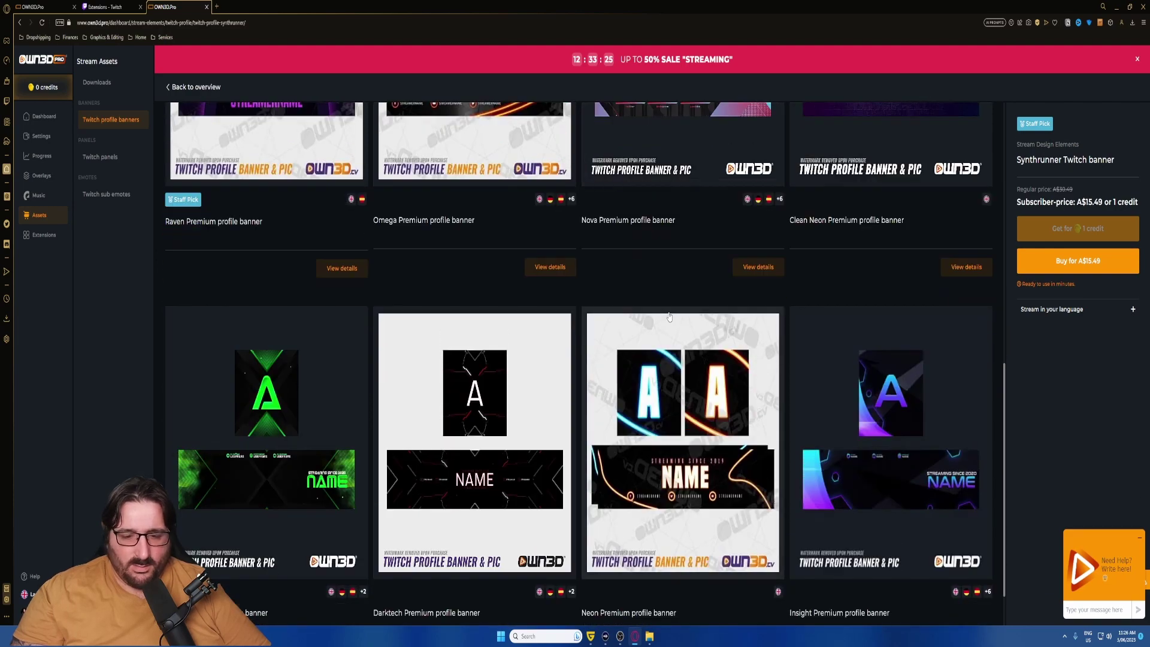
scroll(670, 317, "down", 2)
scroll(670, 317, "down", 1)
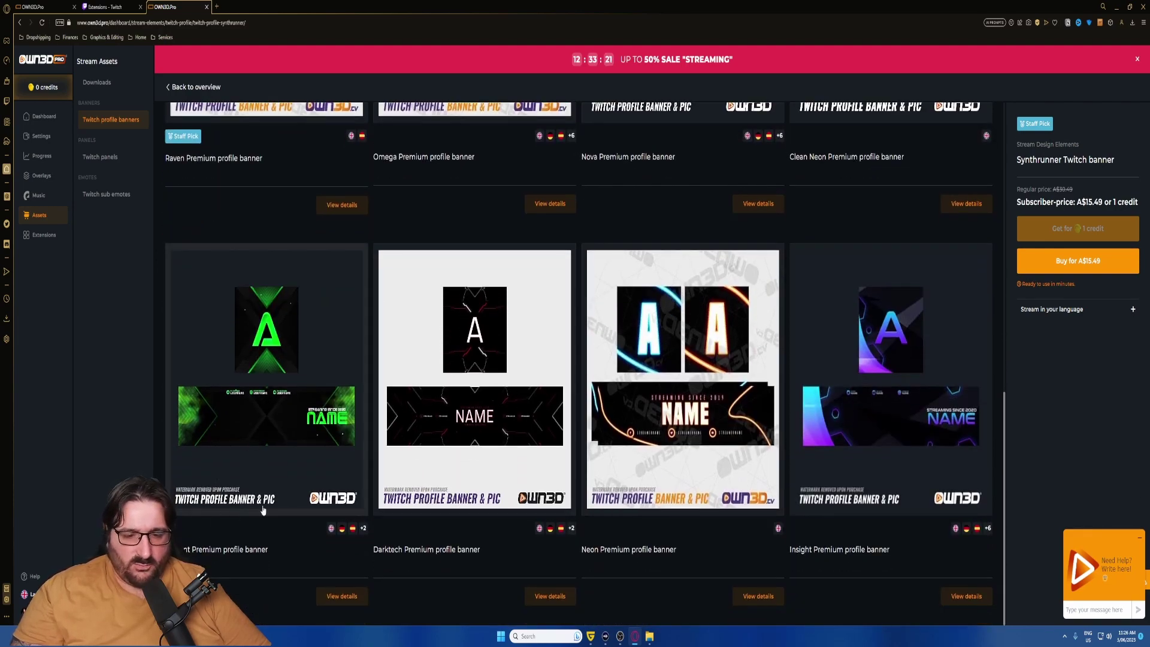
scroll(430, 355, "up", 10)
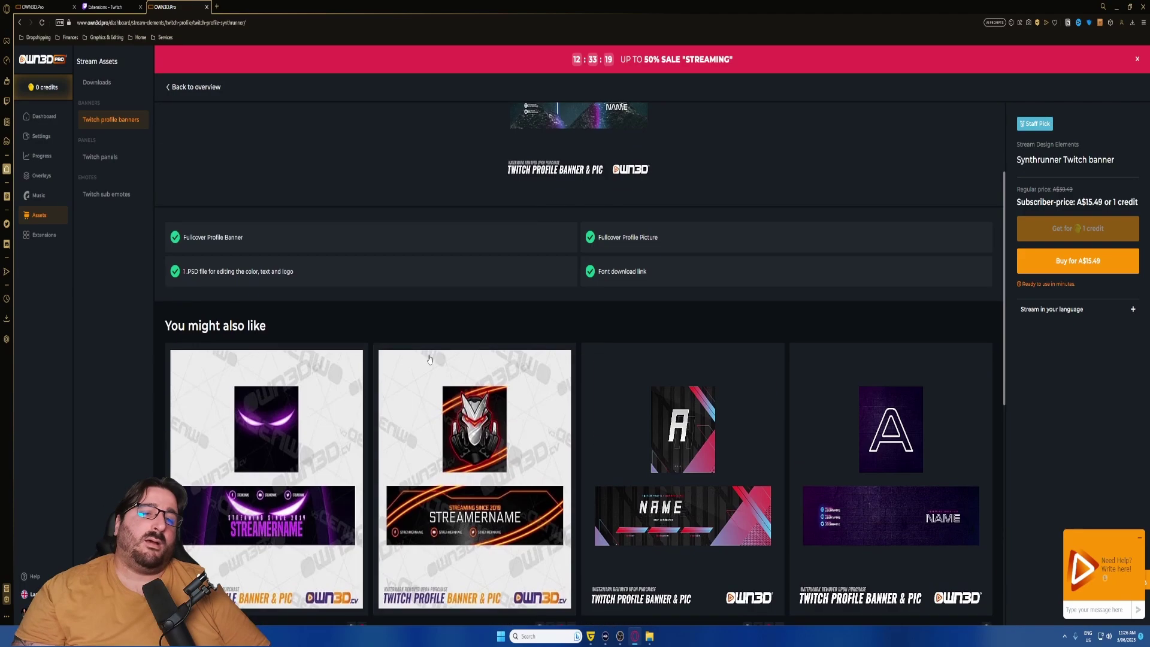
Review the Synthrunner banner's related suggestions and highlight its regular price and its one-credit subscriber price.
scroll(429, 355, "down", 5)
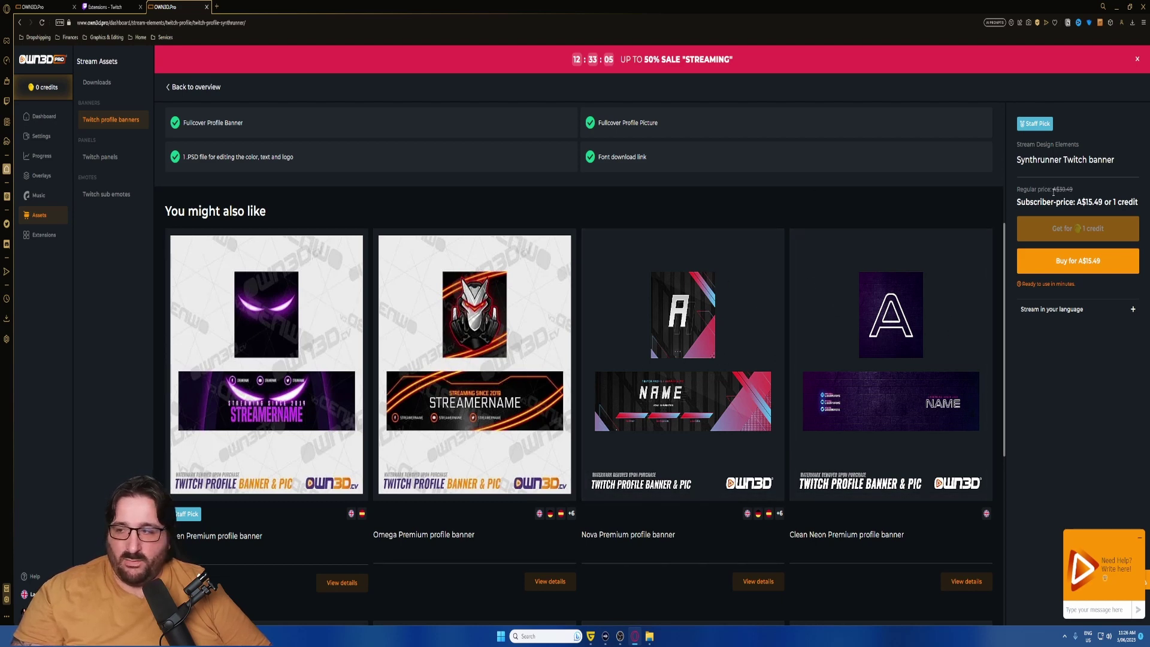
left_click_drag(1053, 190, 1100, 193)
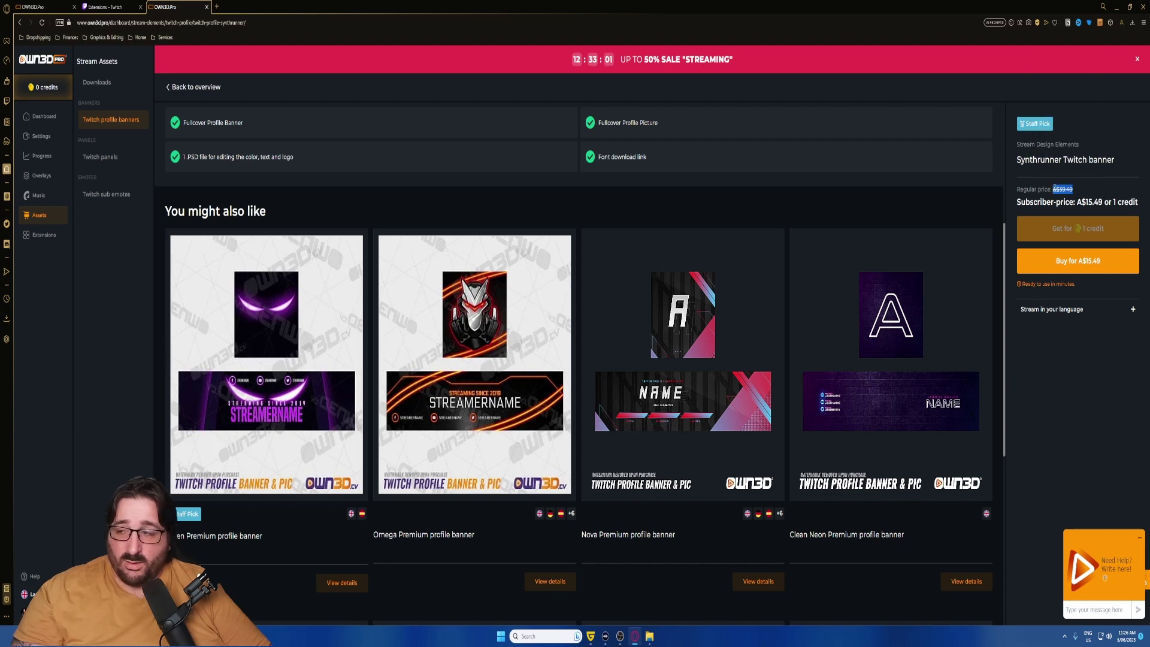
mouse_move(1065, 199)
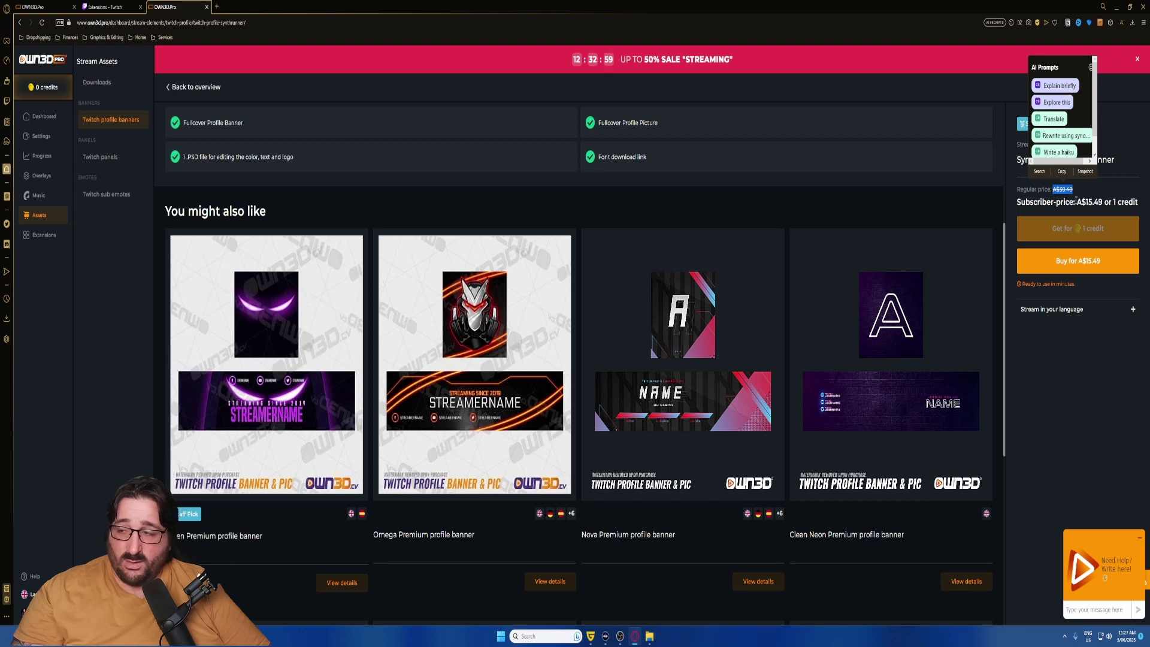
left_click_drag(1081, 202, 1113, 204)
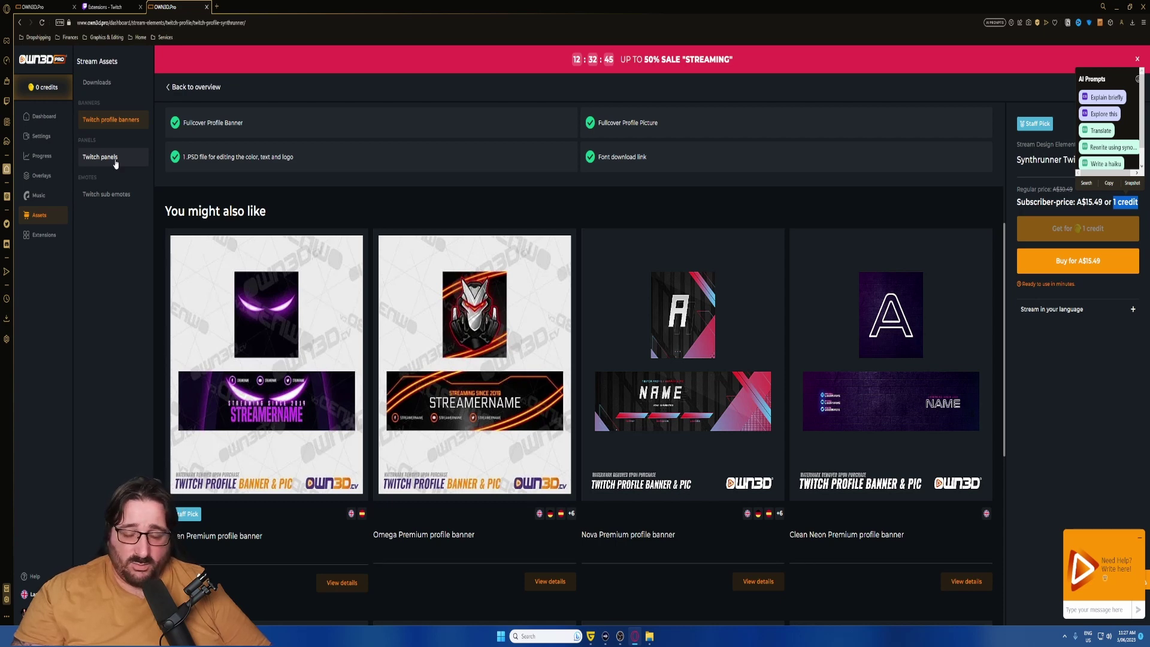
left_click_drag(115, 164, 409, 308)
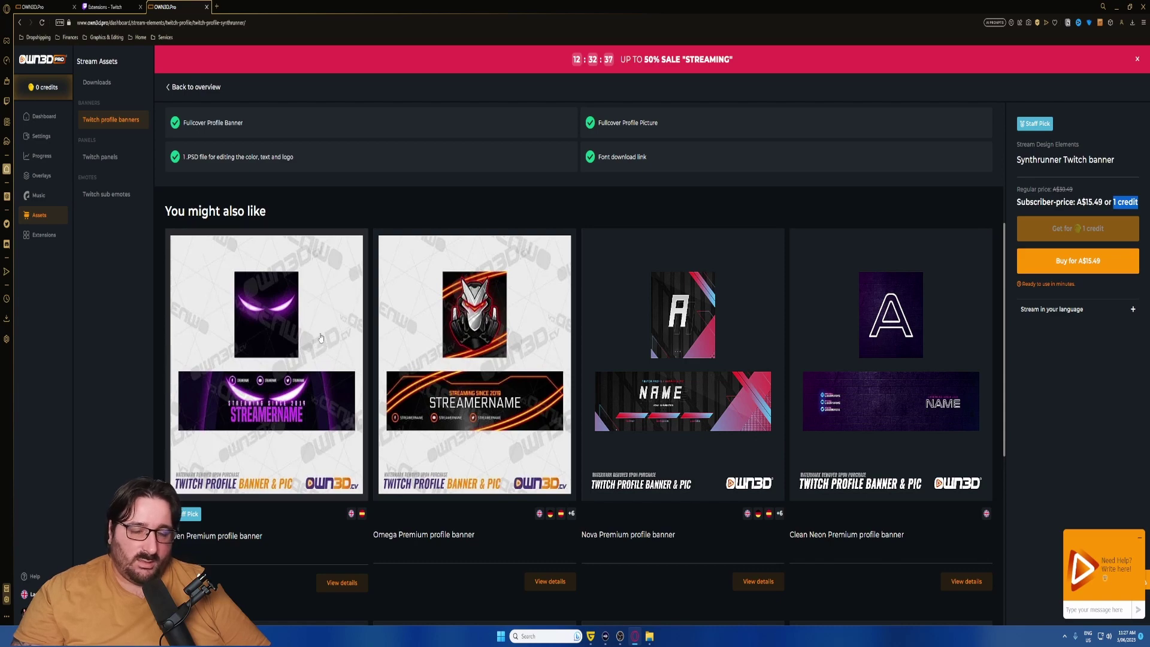
Browse the premium Twitch panels in the stream assets down to the end of the loaded designs.
left_click(100, 156)
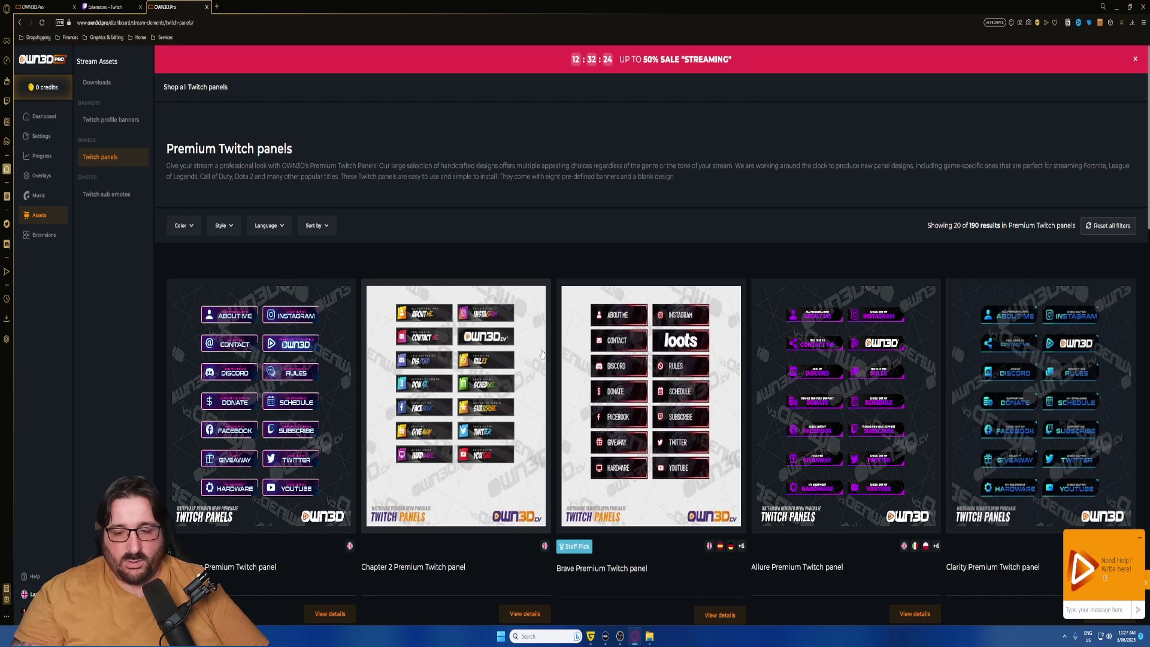
scroll(496, 371, "down", 4)
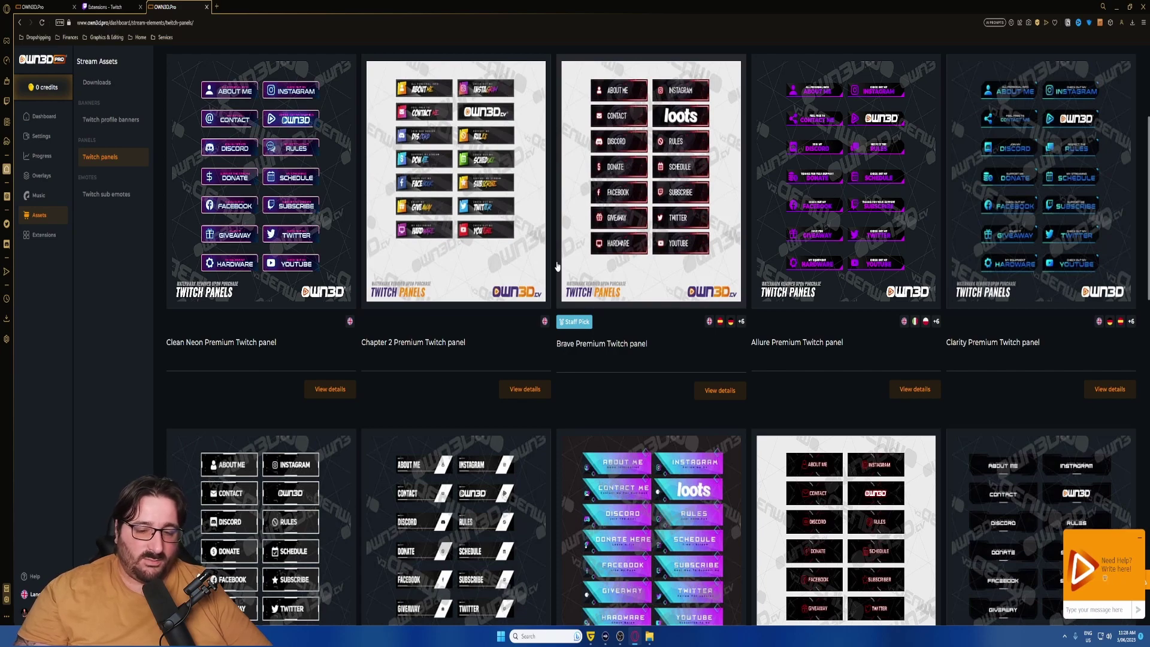
scroll(645, 238, "down", 3)
scroll(646, 237, "down", 2)
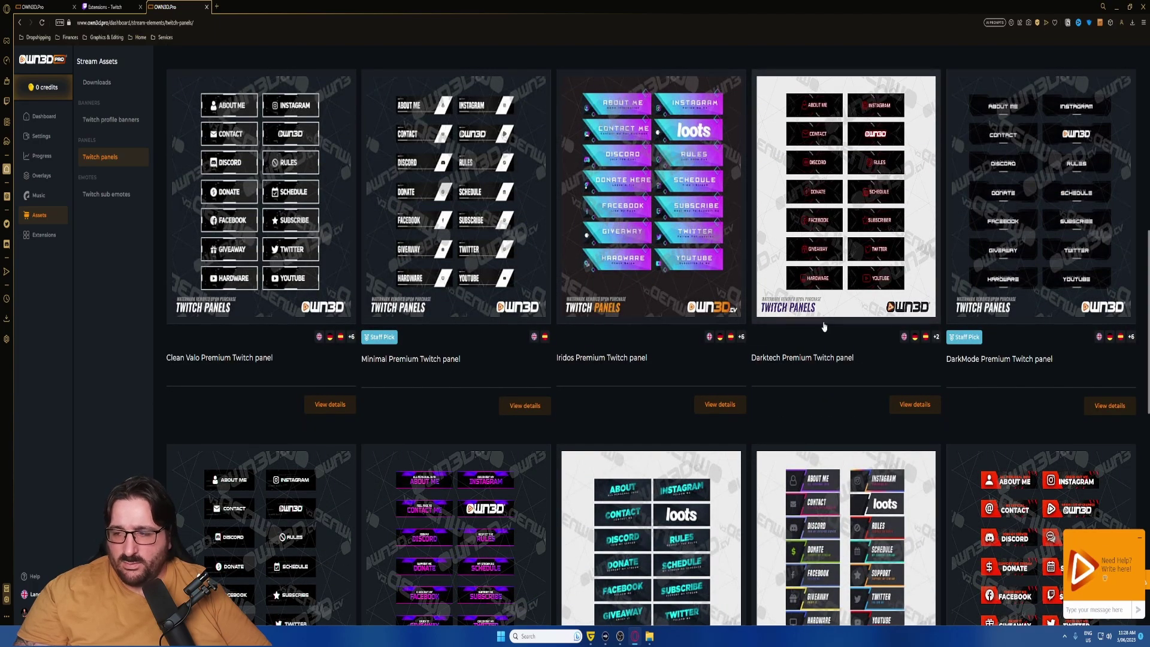
scroll(806, 346, "down", 9)
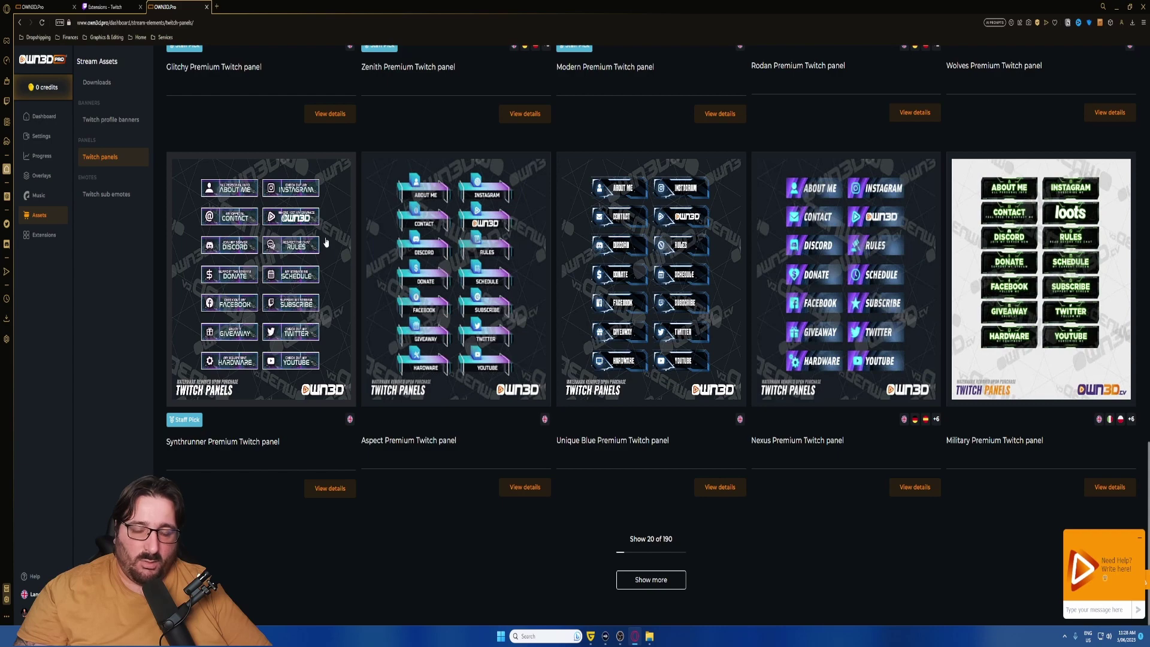
Open the Synthrunner Premium Twitch panel's details and review its included files and similar panel suggestions.
left_click(326, 242)
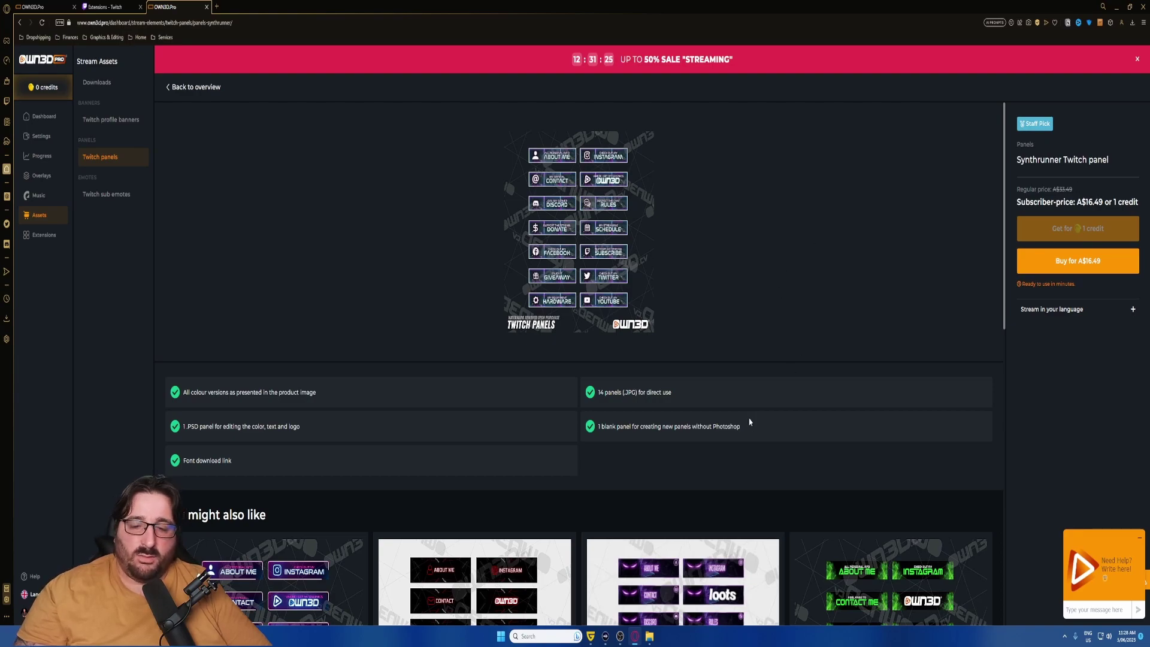
scroll(749, 422, "down", 4)
scroll(773, 413, "down", 2)
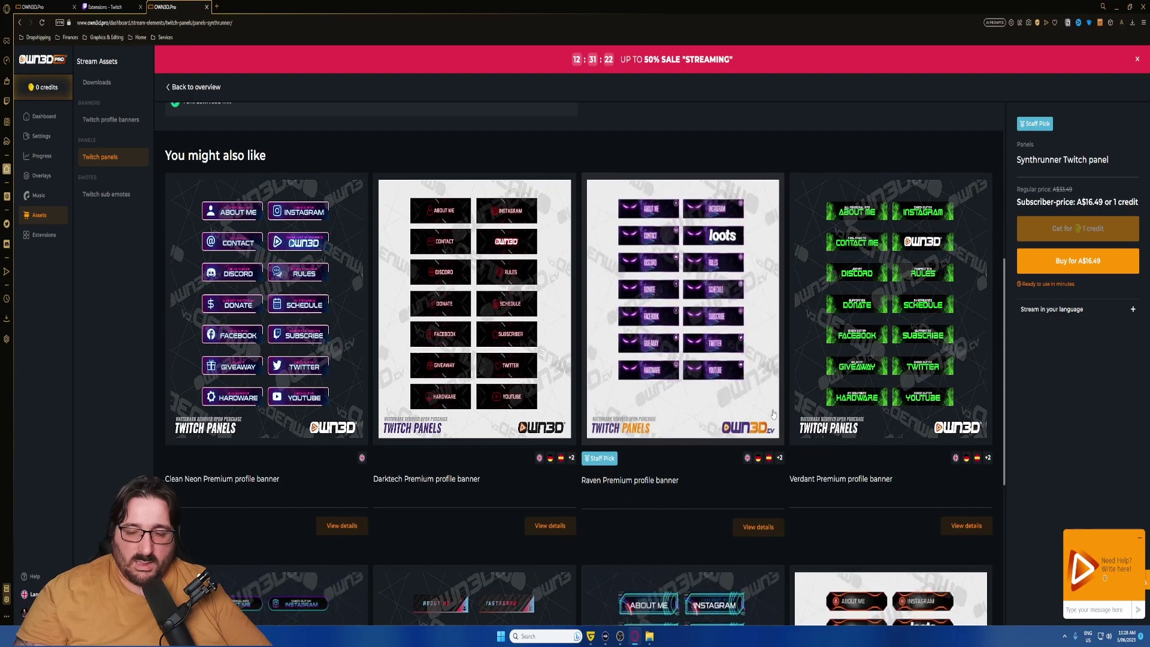
scroll(773, 413, "up", 6)
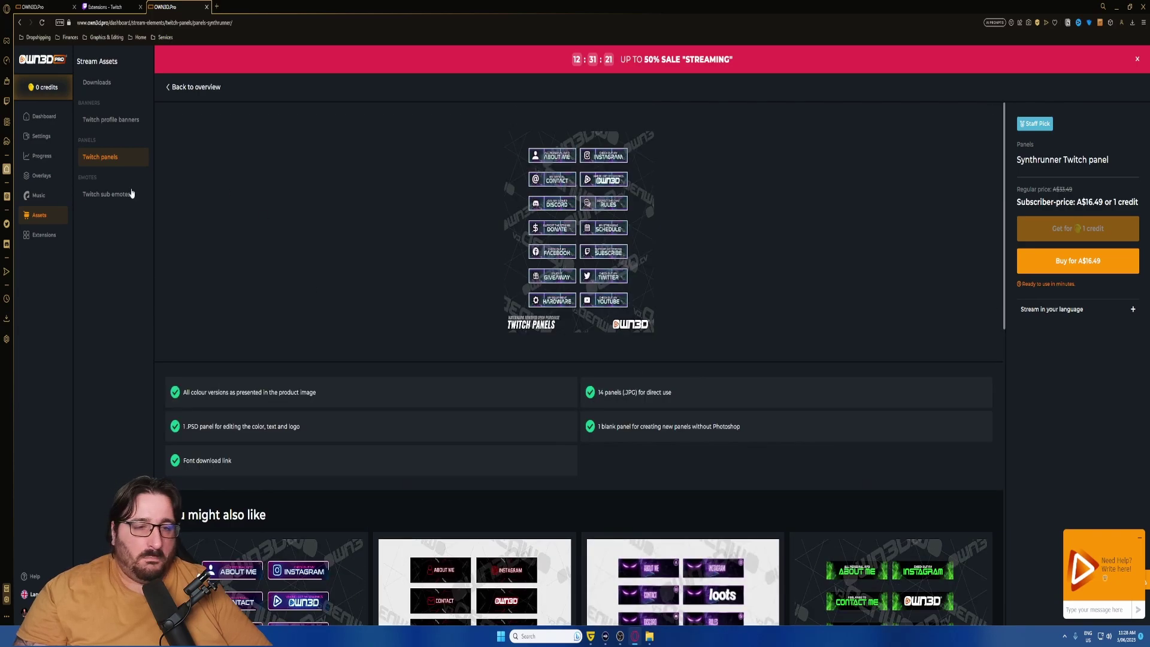
Show the premium Twitch sub emotes, open the animated Reaper emote pack's details and review its contents.
left_click(106, 194)
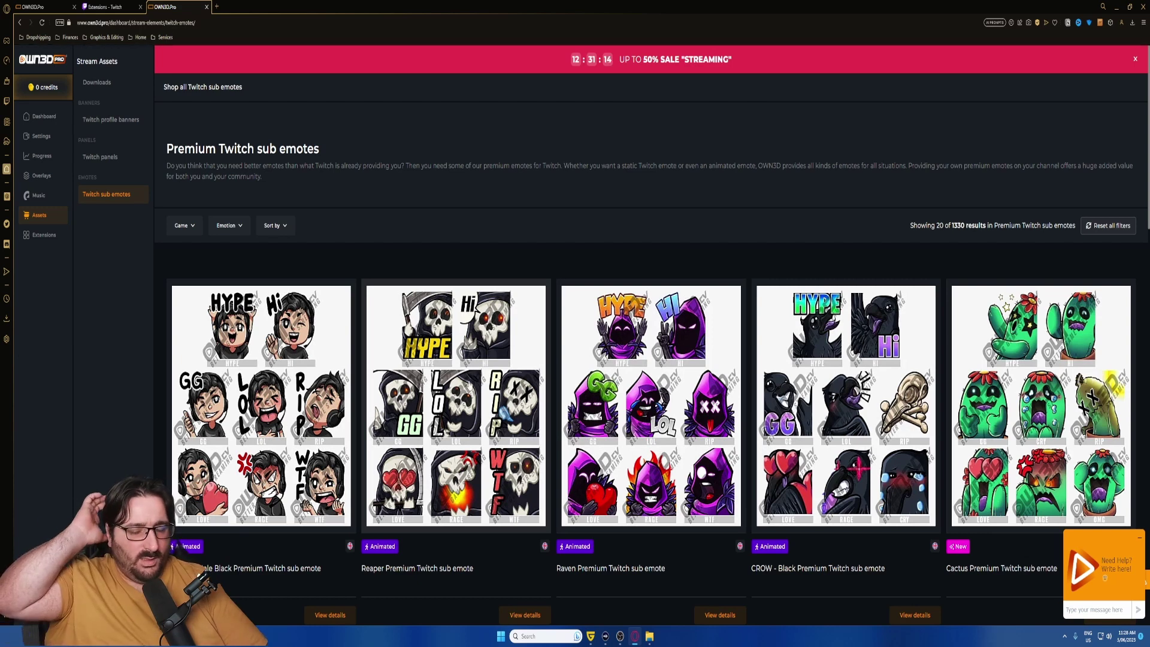
left_click(469, 385)
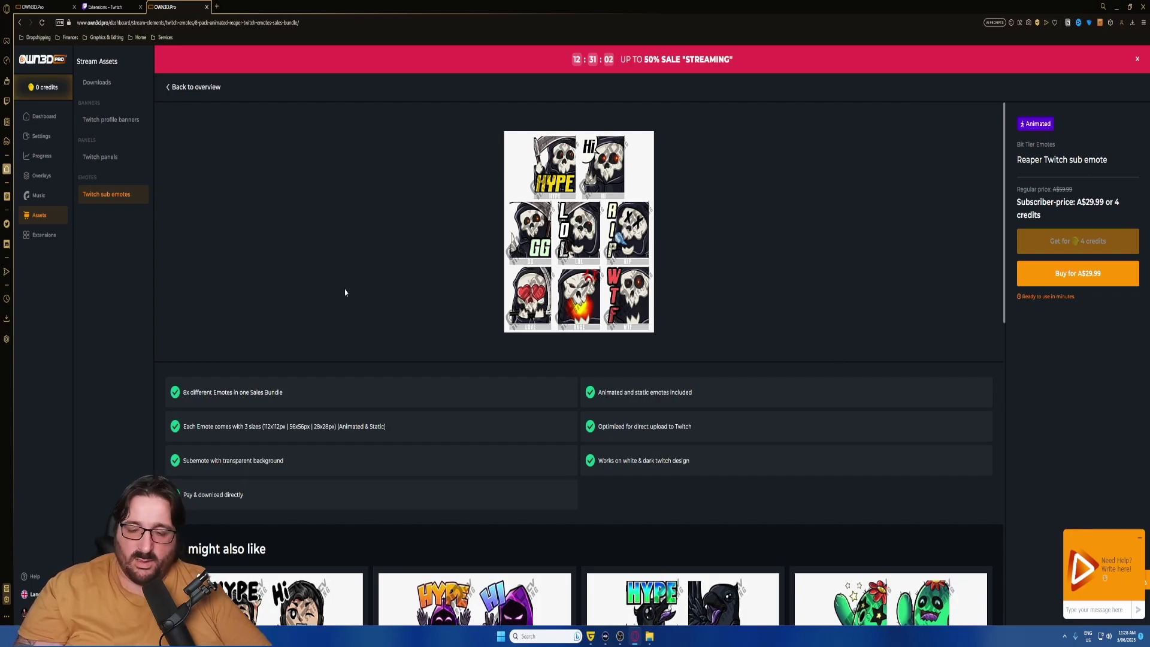
scroll(323, 292, "down", 8)
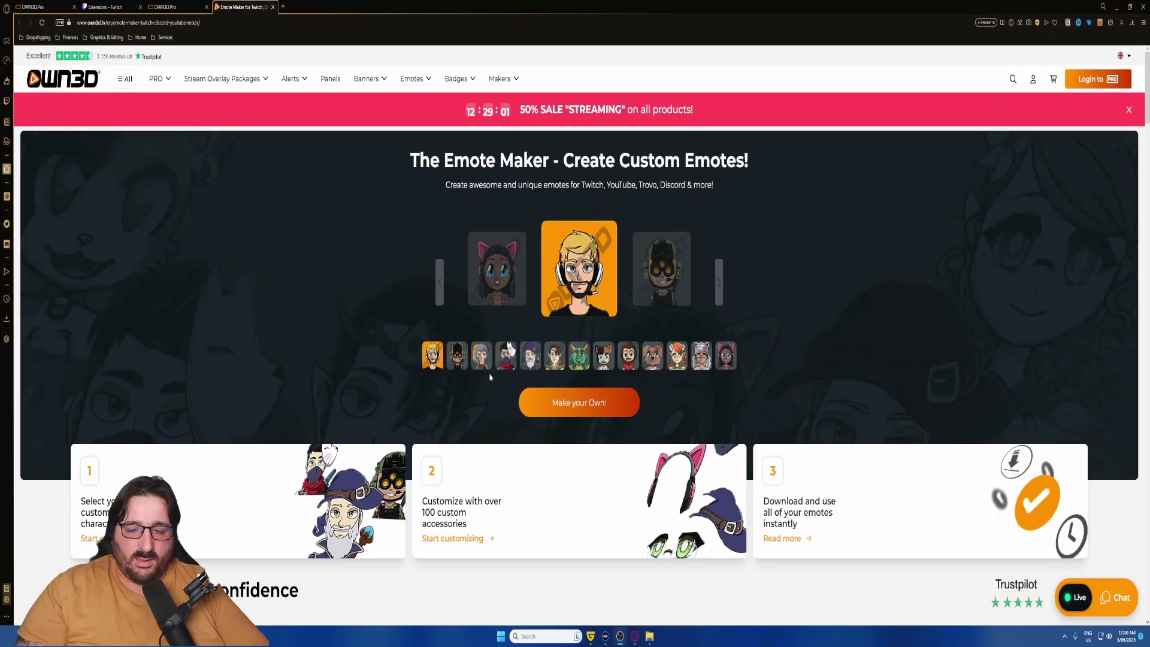
Look over OWN3D's Emote Maker page and launch the tool for making custom emotes.
scroll(489, 377, "down", 2)
left_click(580, 275)
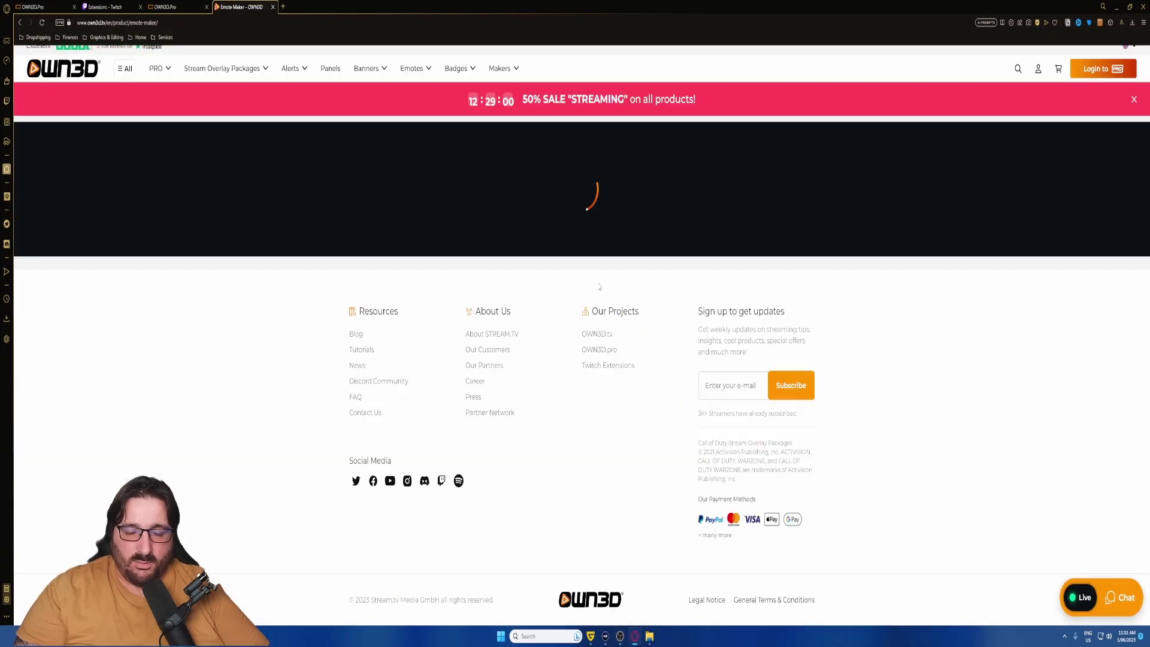